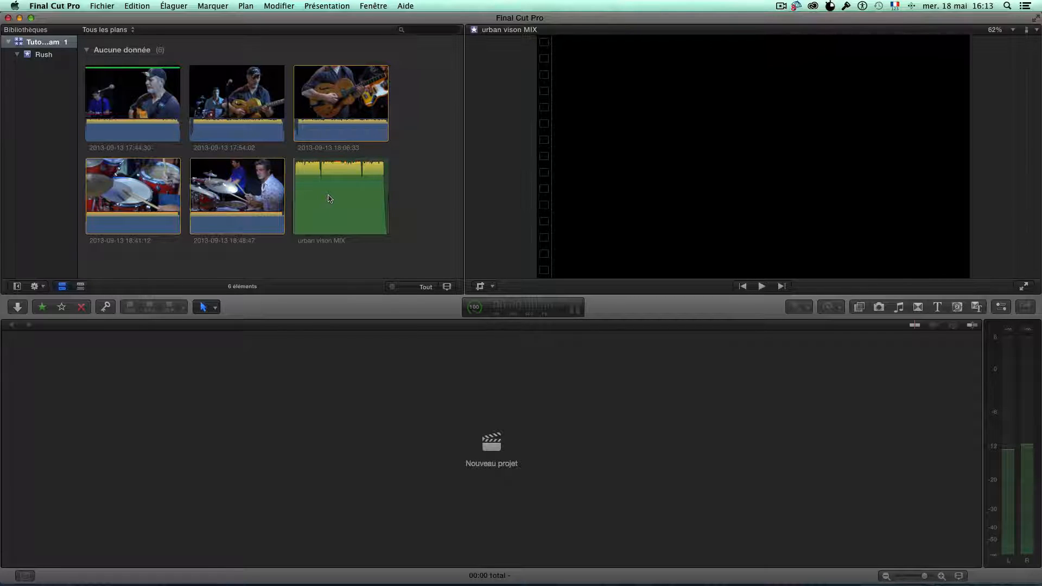
Review the five concert video clips and the urban vison MIX audio clip in the event.
left_click(125, 98)
left_click(142, 98)
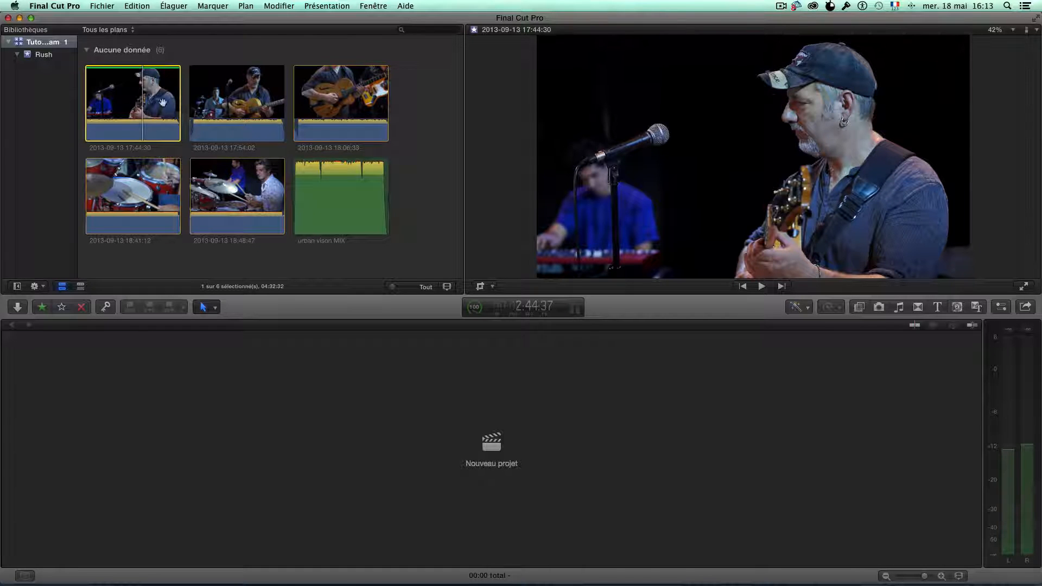
left_click(214, 100)
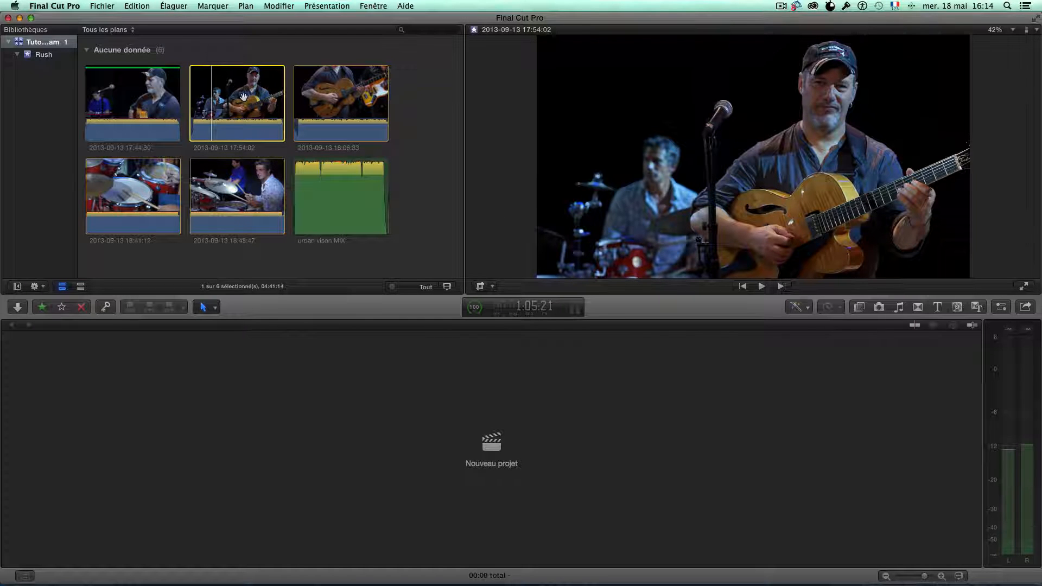
left_click(331, 92)
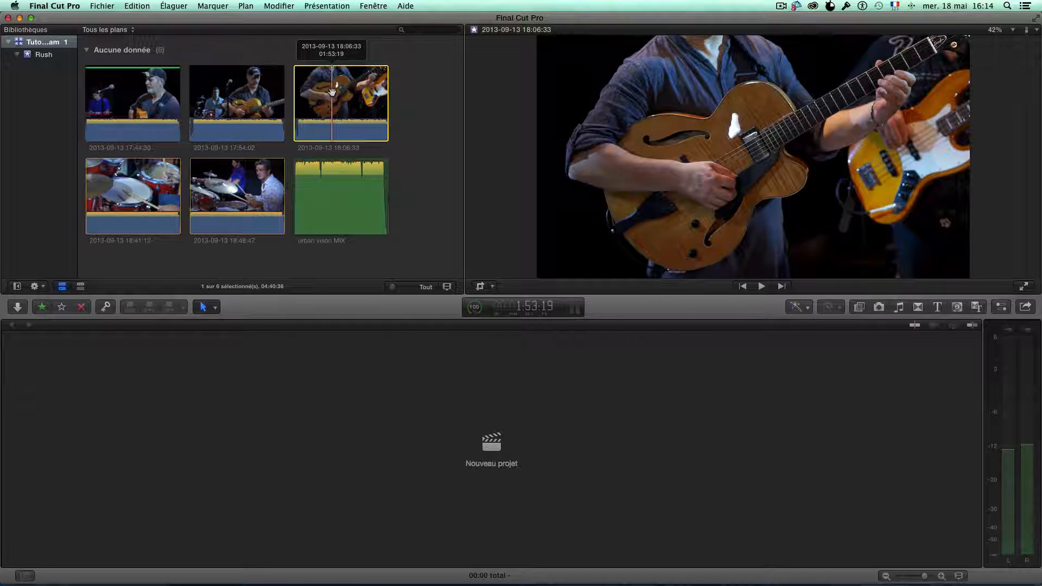
left_click(109, 187)
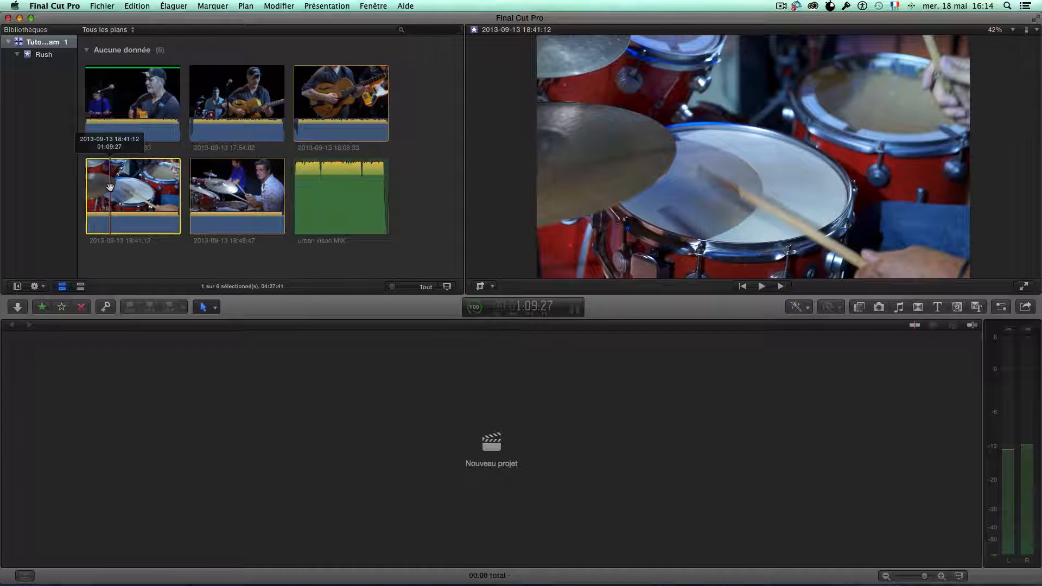
left_click(241, 185)
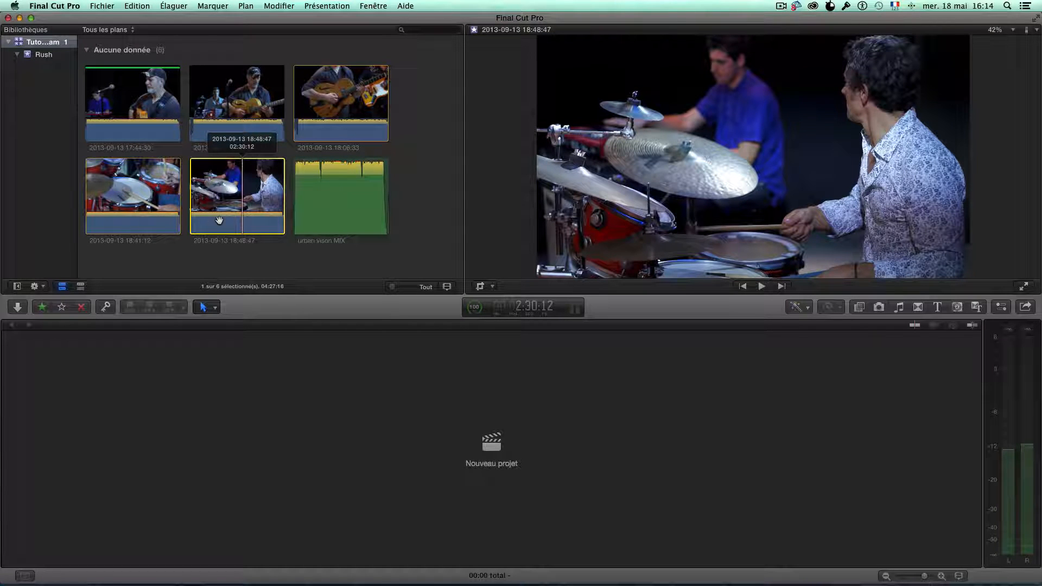
left_click(326, 208)
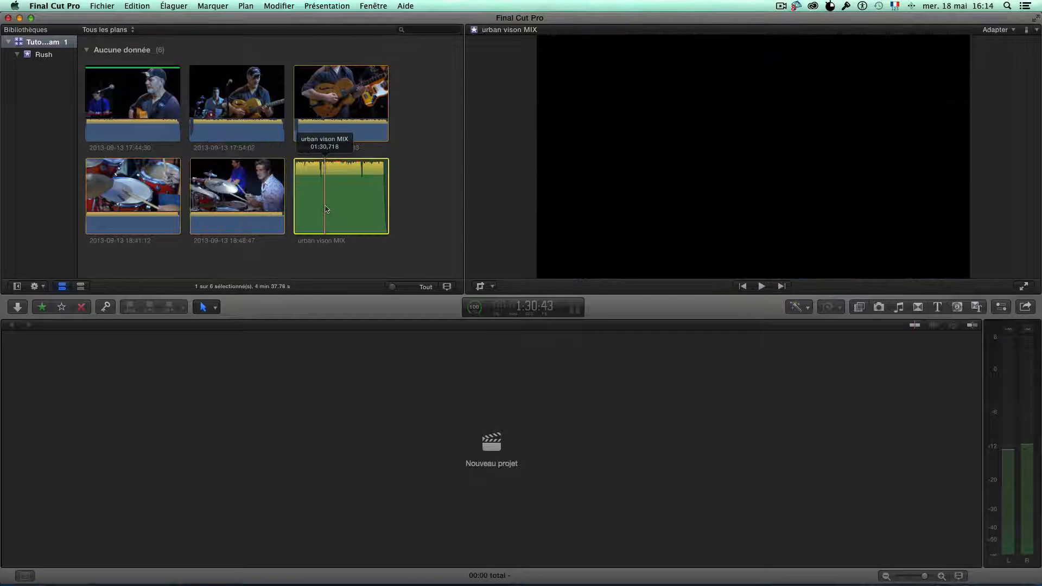
left_click(125, 95)
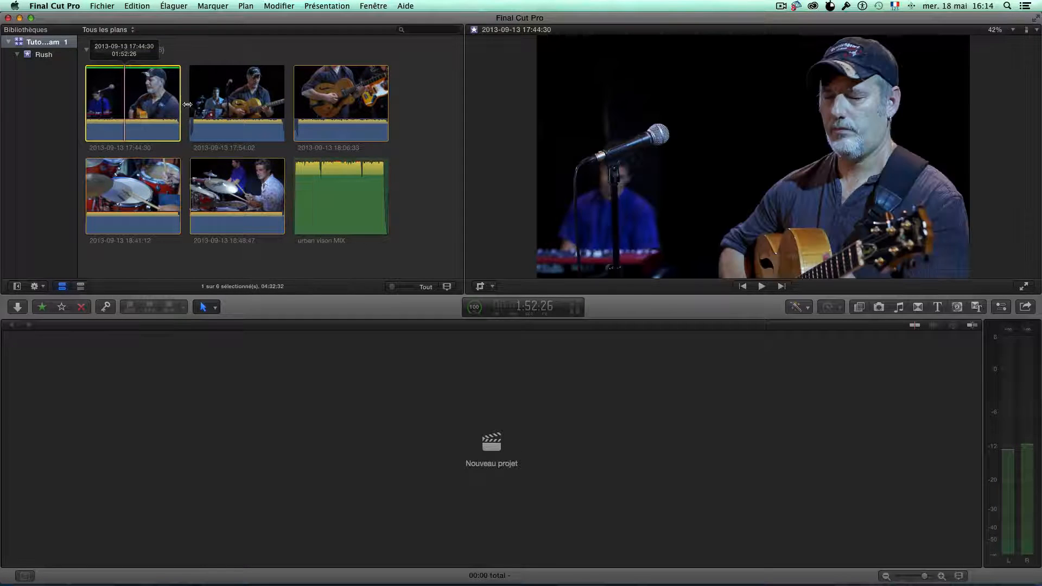
left_click(221, 106, "super")
left_click(332, 96, "super")
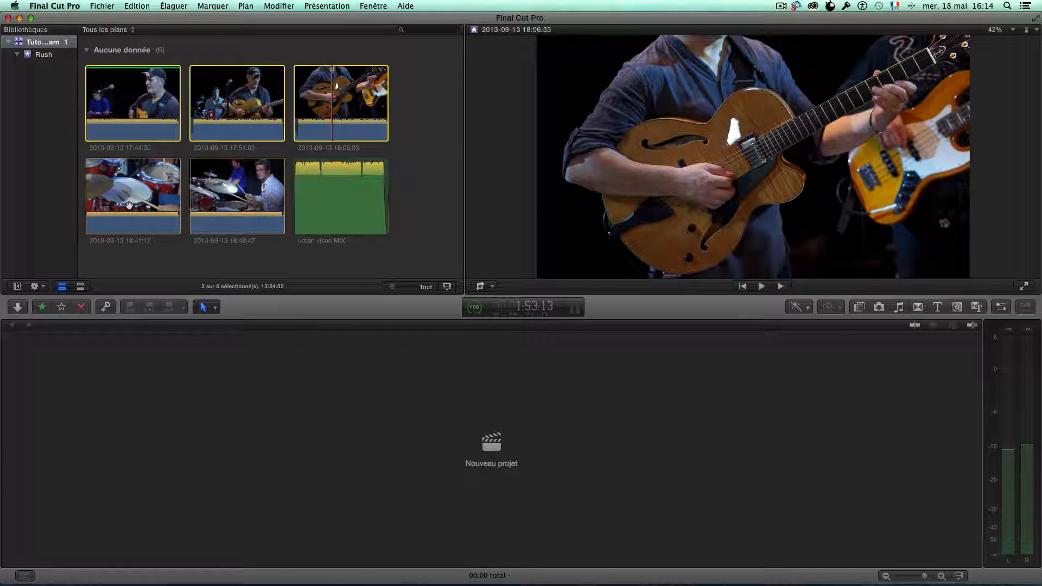
left_click(224, 194, "super")
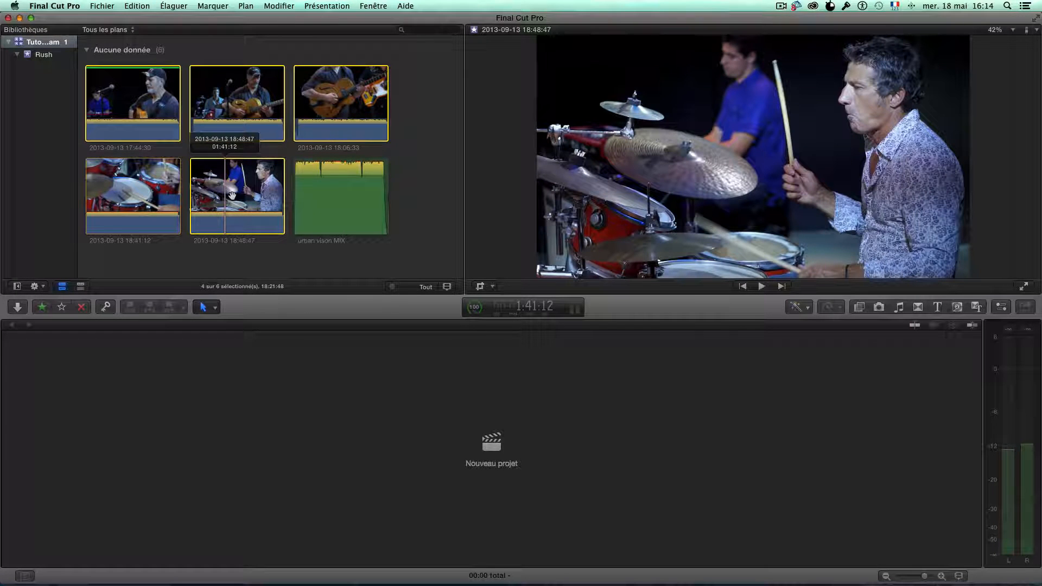
right_click(232, 200)
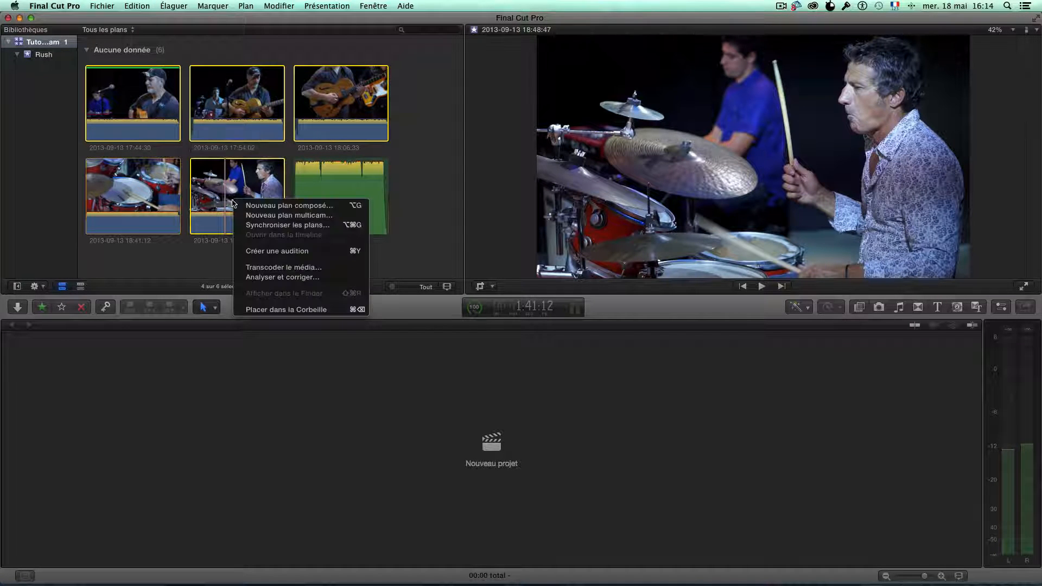
left_click(264, 217)
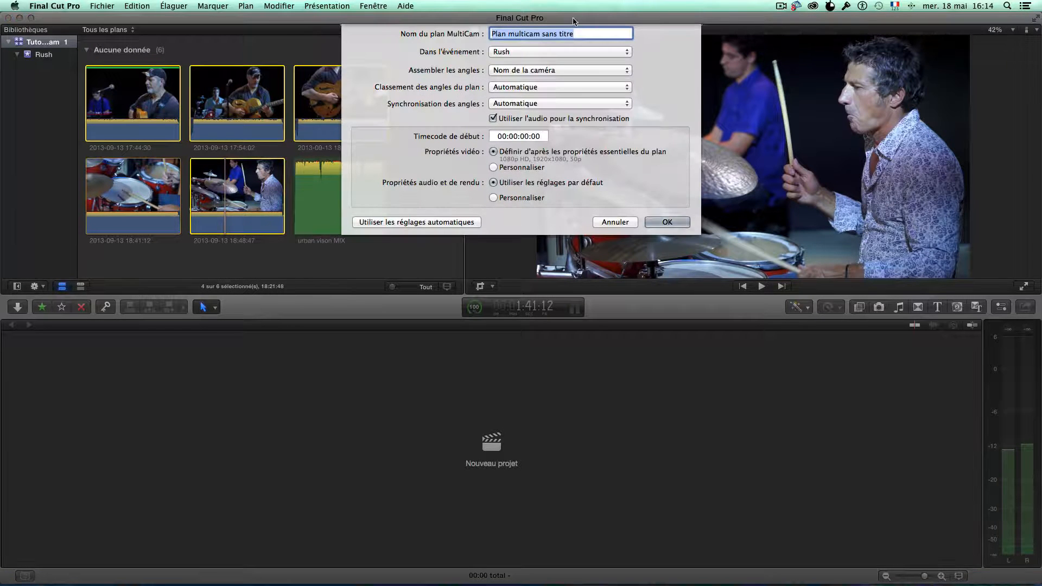
type("C")
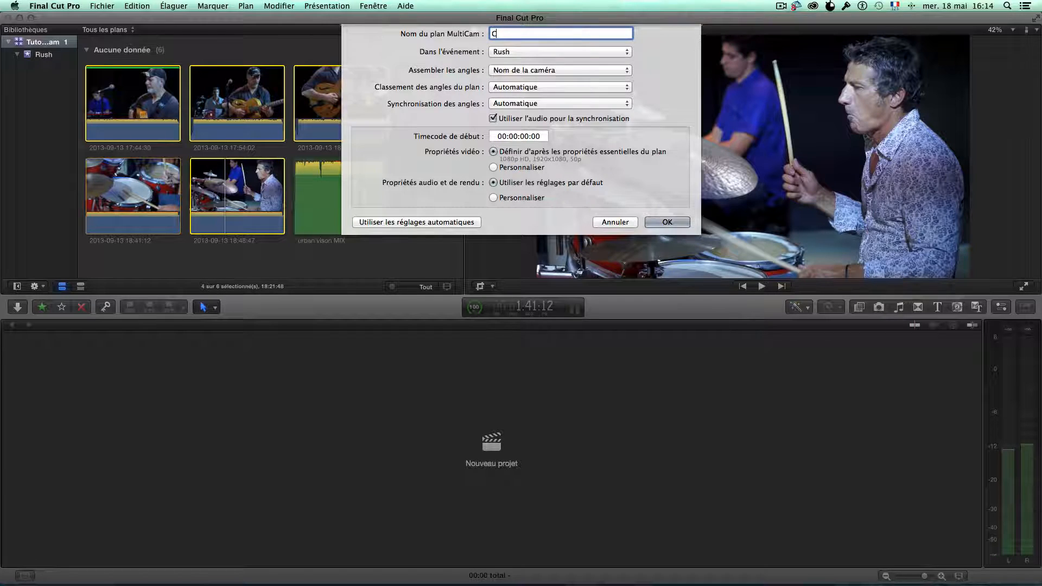
type("lip Daniel")
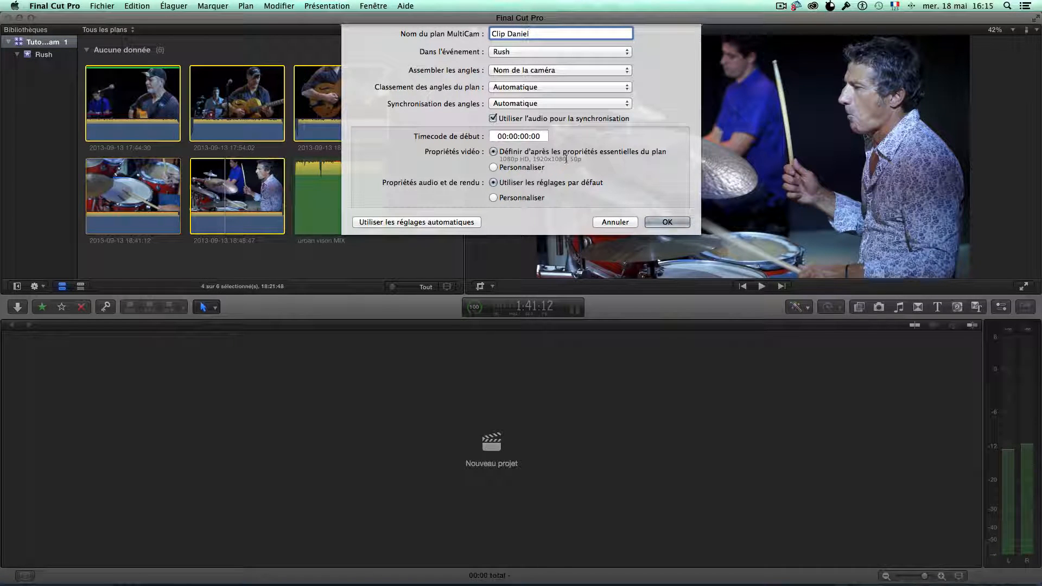
left_click(614, 224)
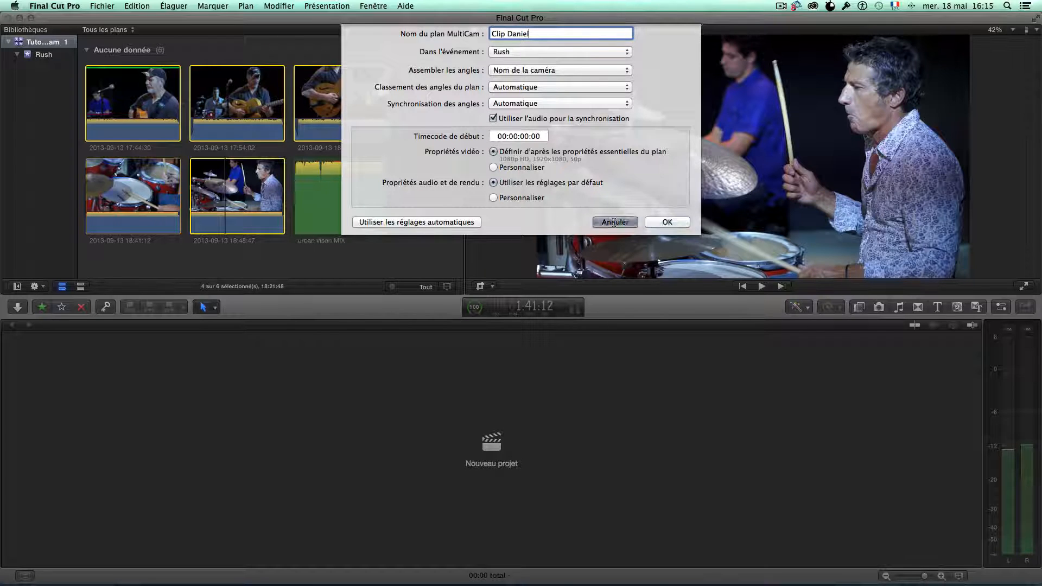
Add urban vison MIX to the selected clips and create an audio-synchronized multicam clip named "Clip" plus the musician's first name.
left_click(333, 209, "super")
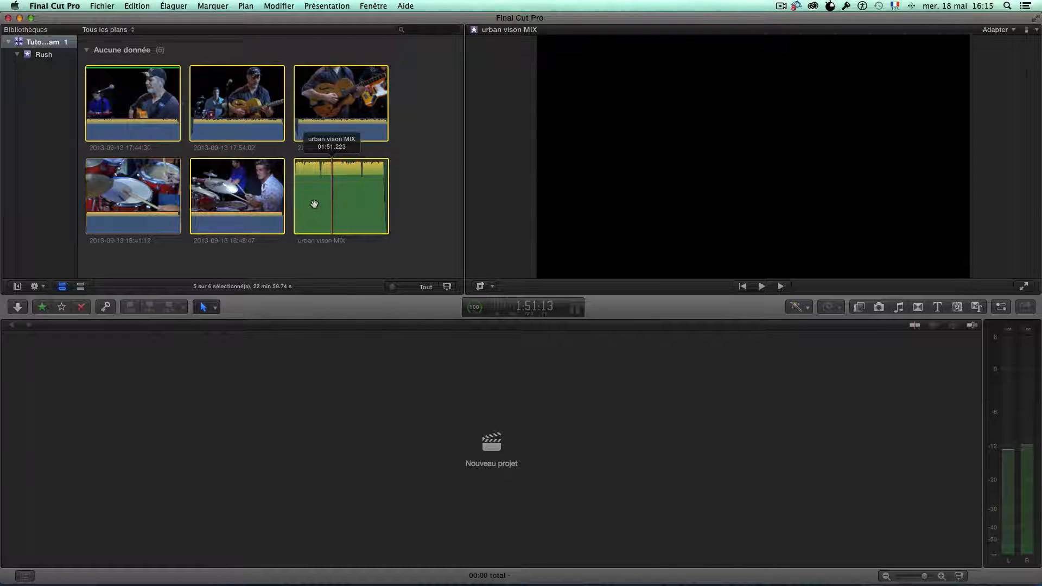
right_click(315, 203)
left_click(351, 219)
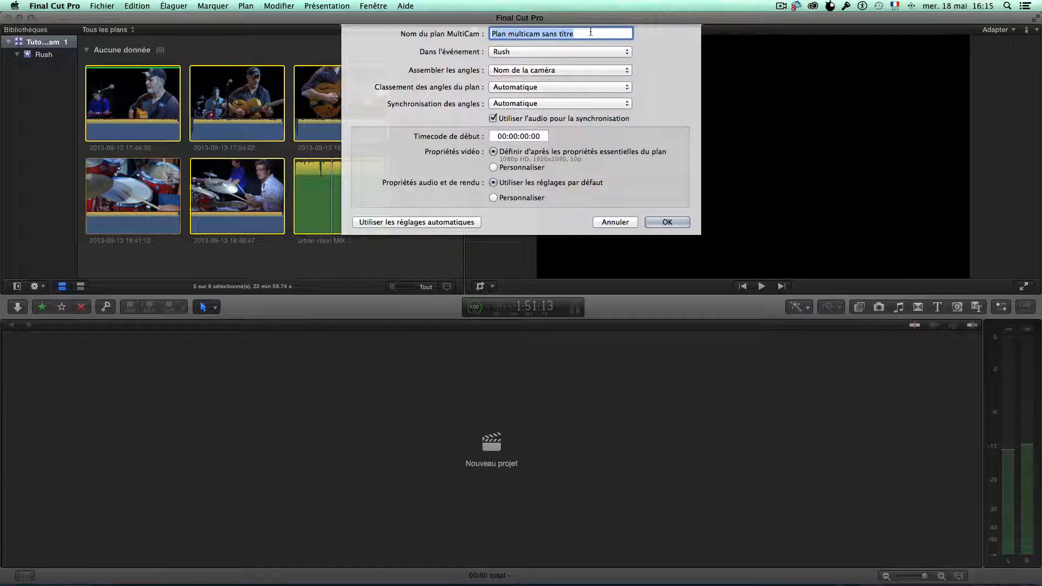
type("C")
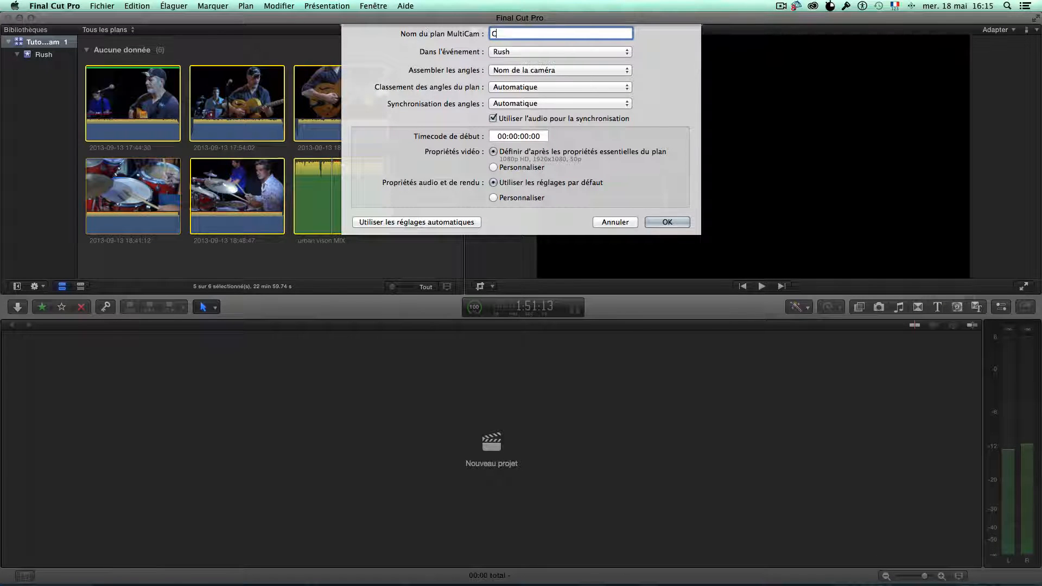
type("lip DAniel")
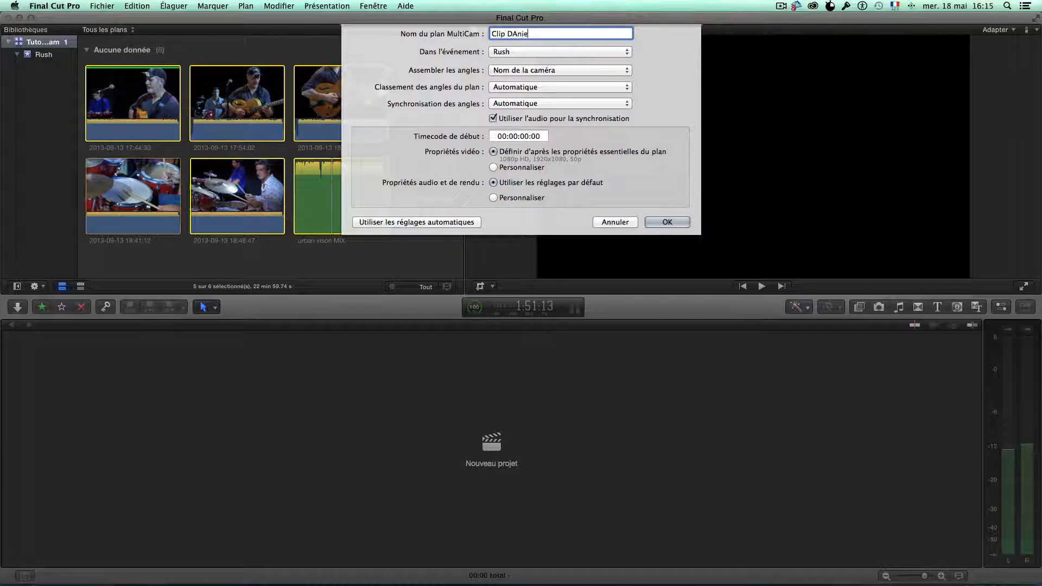
key("Left")
key("Left")
key("Left")
key("Left")
key("BackSpace")
type("a")
left_click(658, 222)
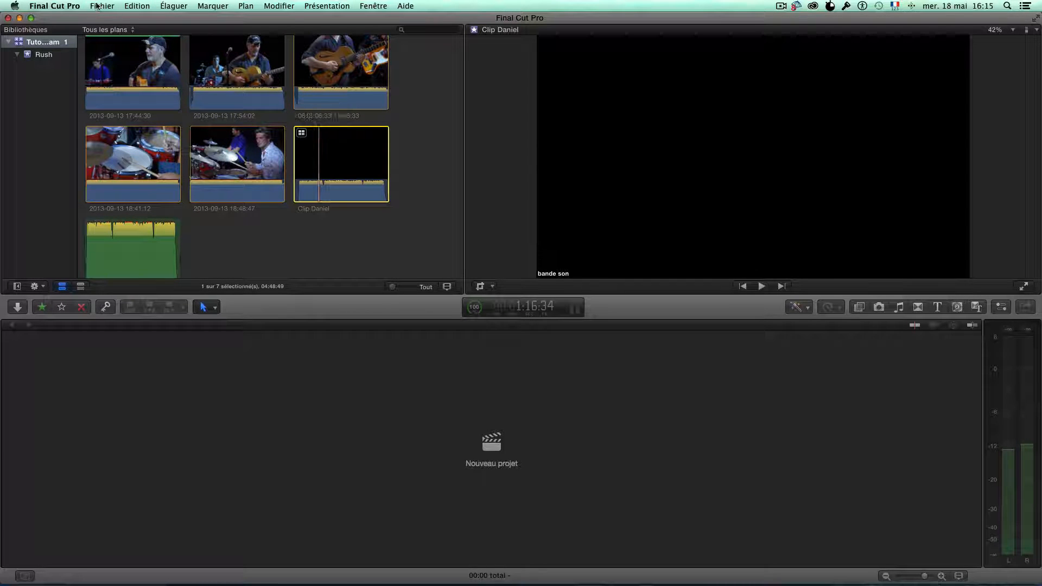
Create a new project in the Rush event, named "Montage clip", the musician's first name and "1", with default settings.
left_click(99, 8)
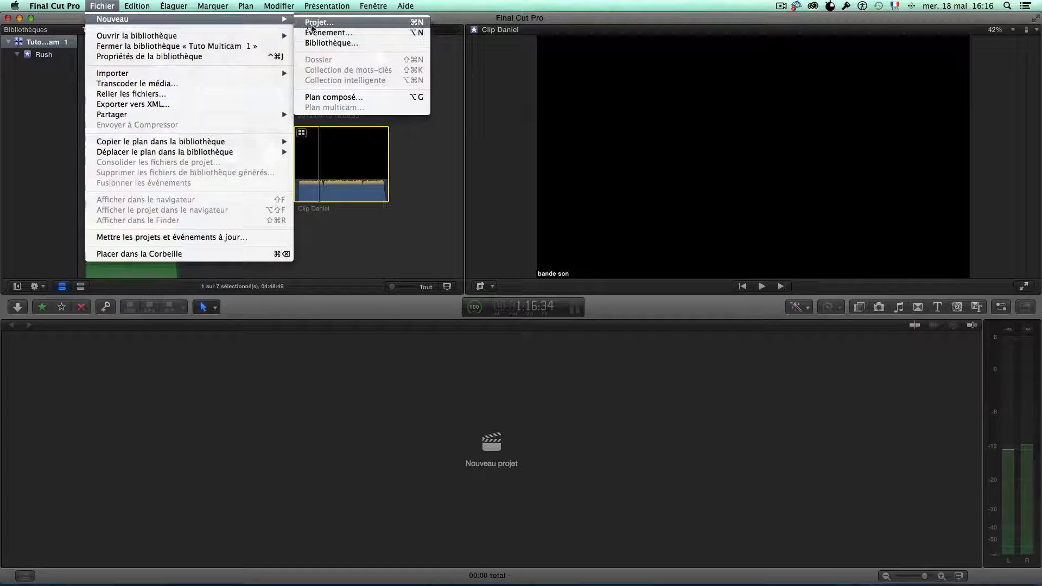
left_click(315, 29)
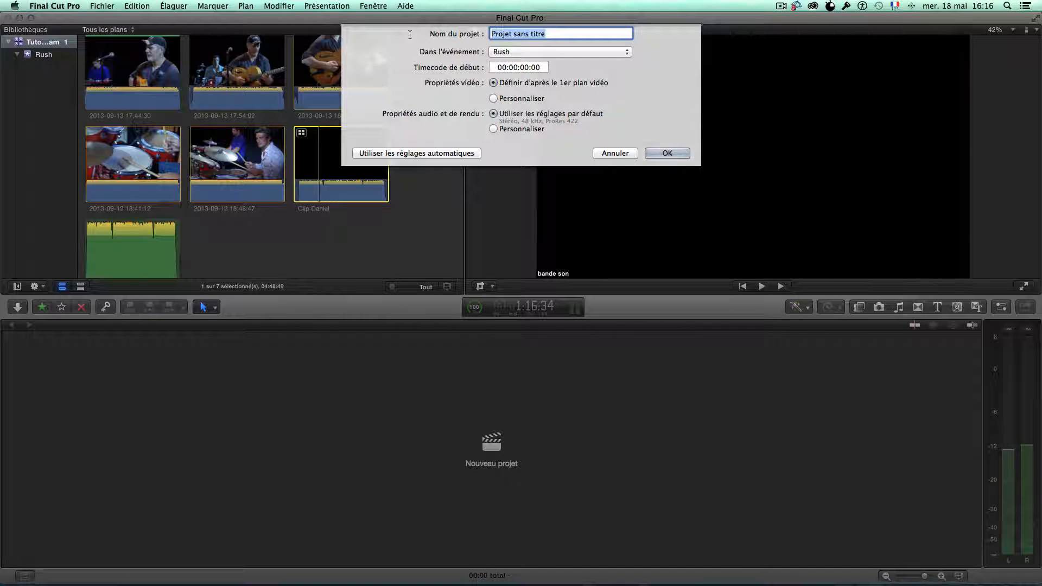
type("C")
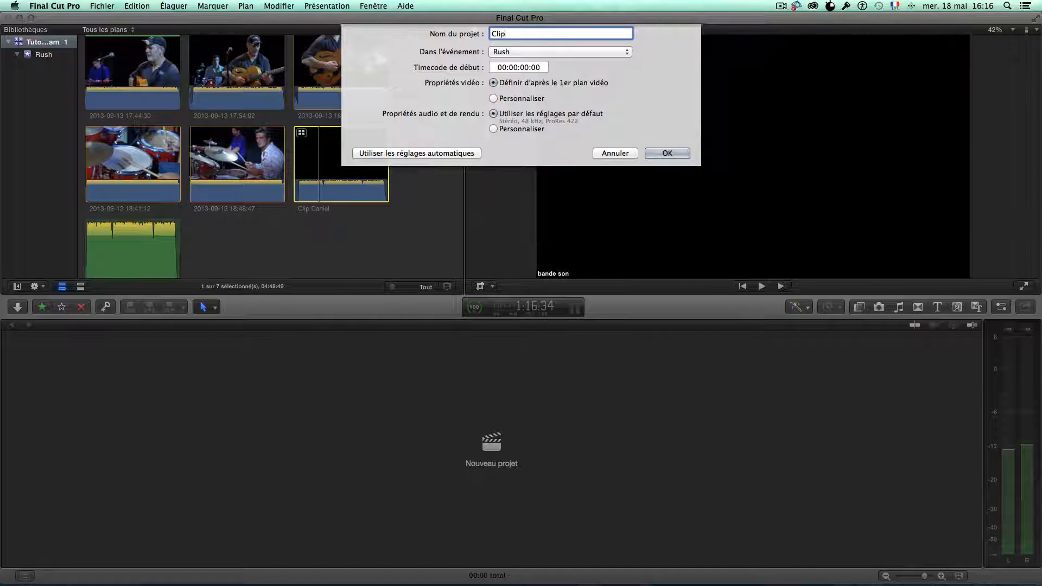
key("BackSpace")
type("Montage clip d")
key("BackSpace")
type("Daniel 1")
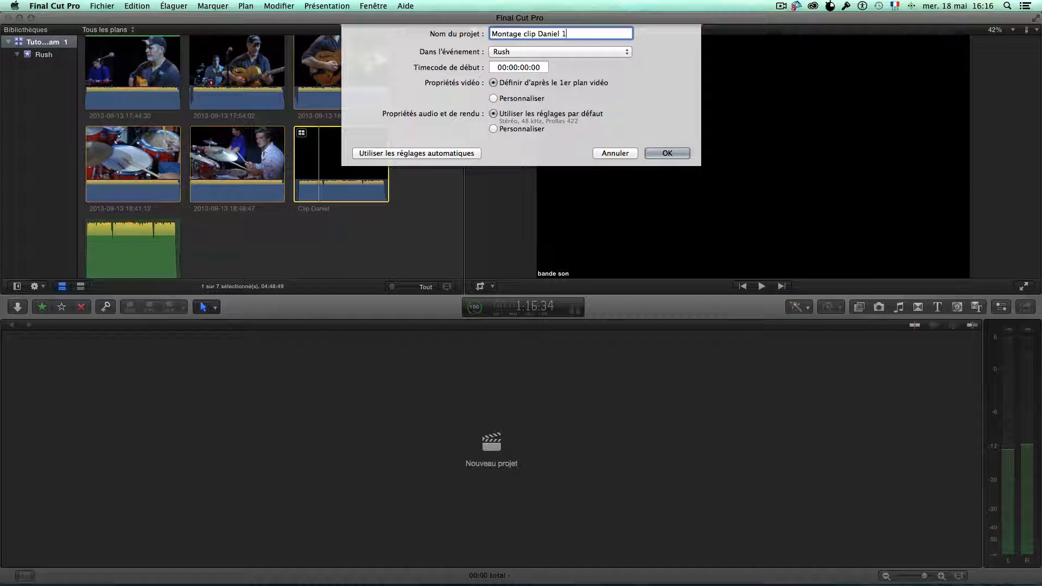
left_click(666, 153)
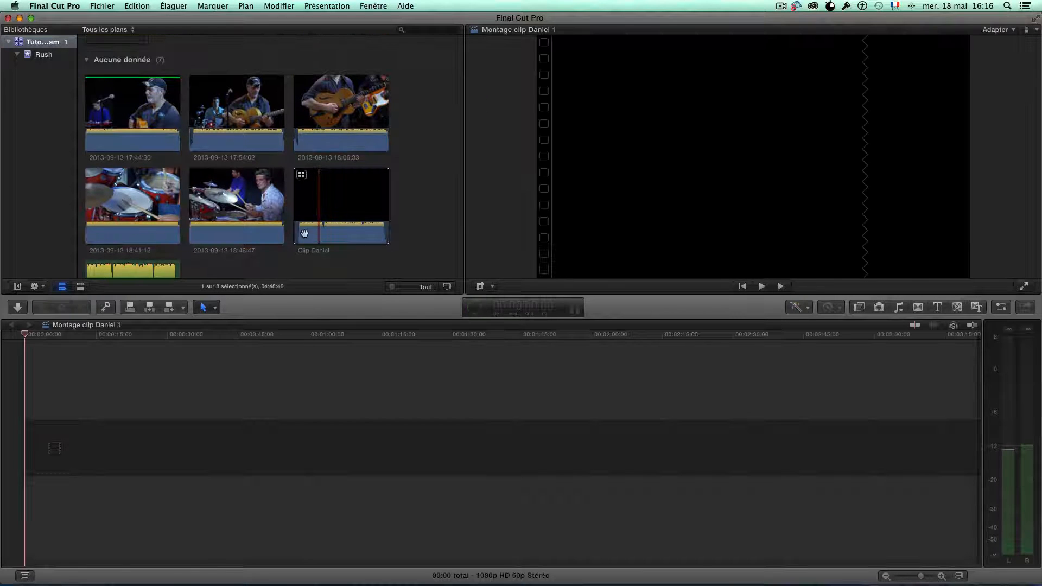
left_click_drag(343, 202, 108, 428)
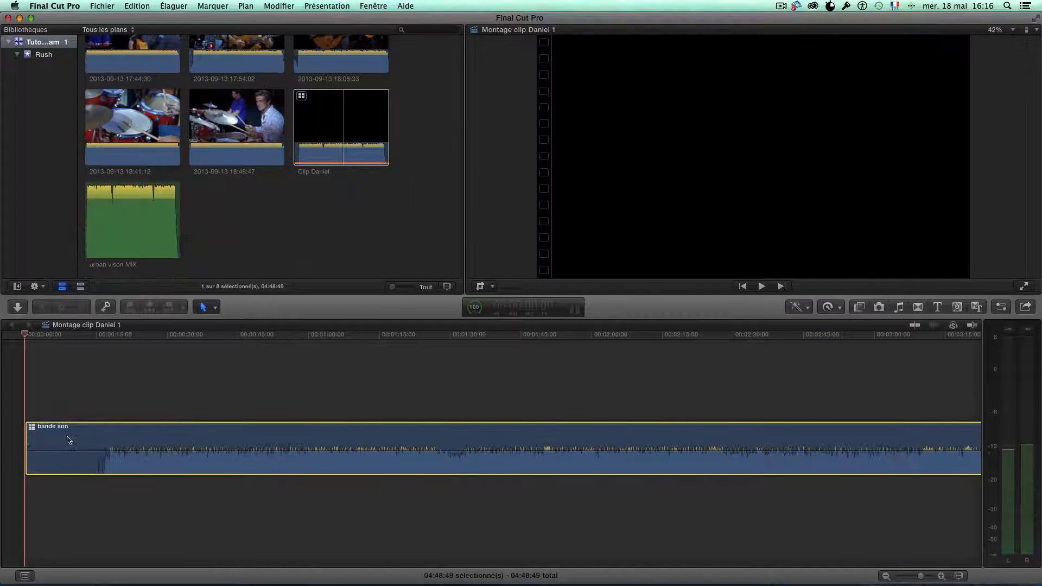
left_click(130, 337)
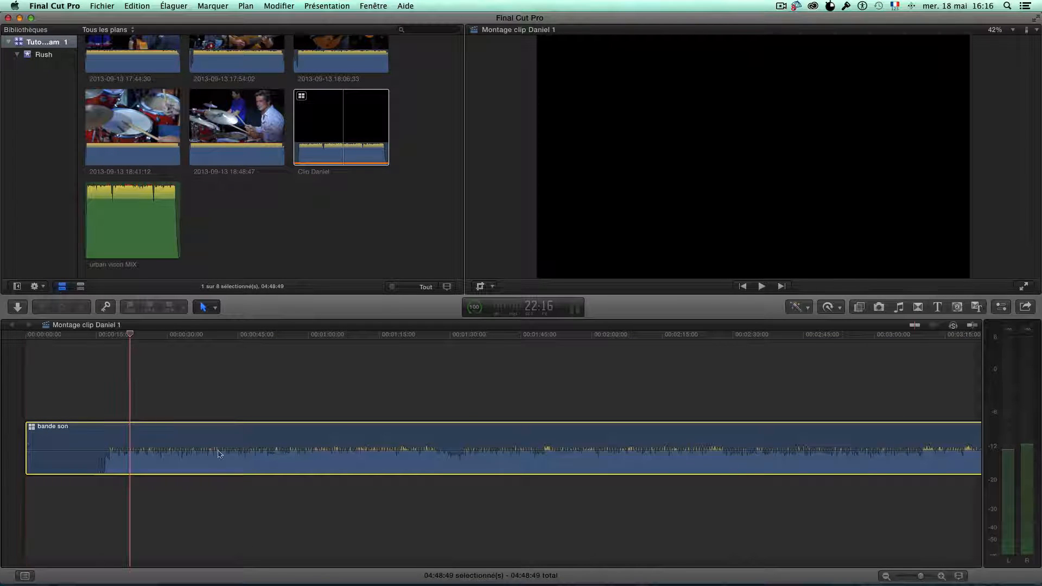
right_click(32, 431)
mouse_move(57, 415)
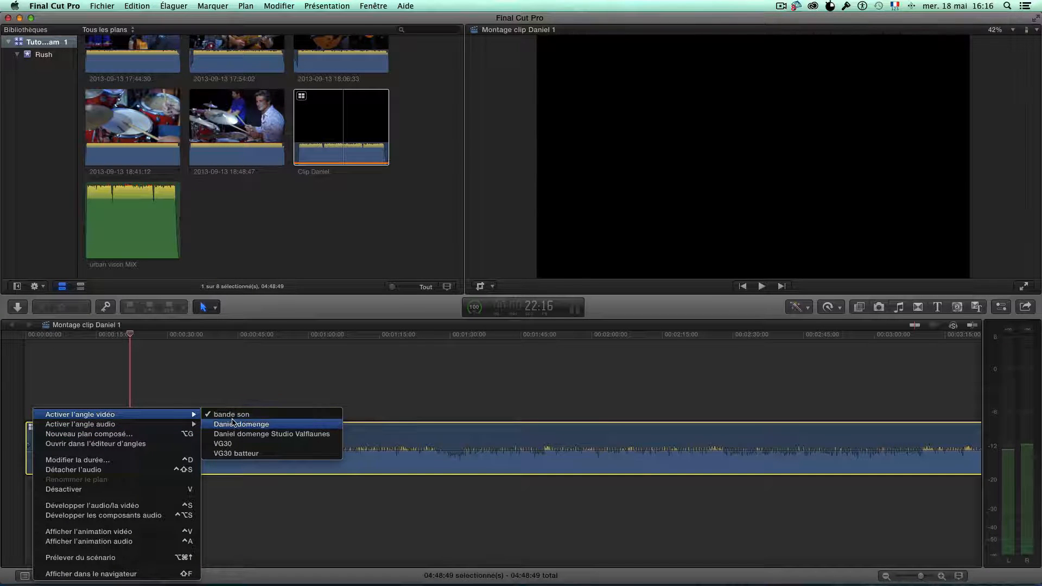
left_click(233, 425)
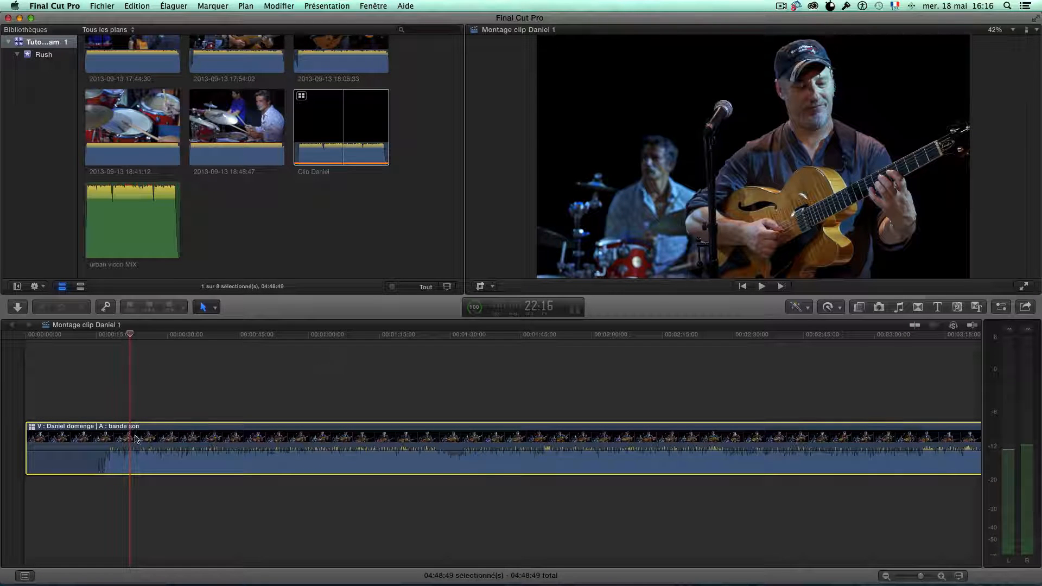
Set the timeline multicam clip's active audio angle to bande son.
right_click(33, 426)
mouse_move(56, 425)
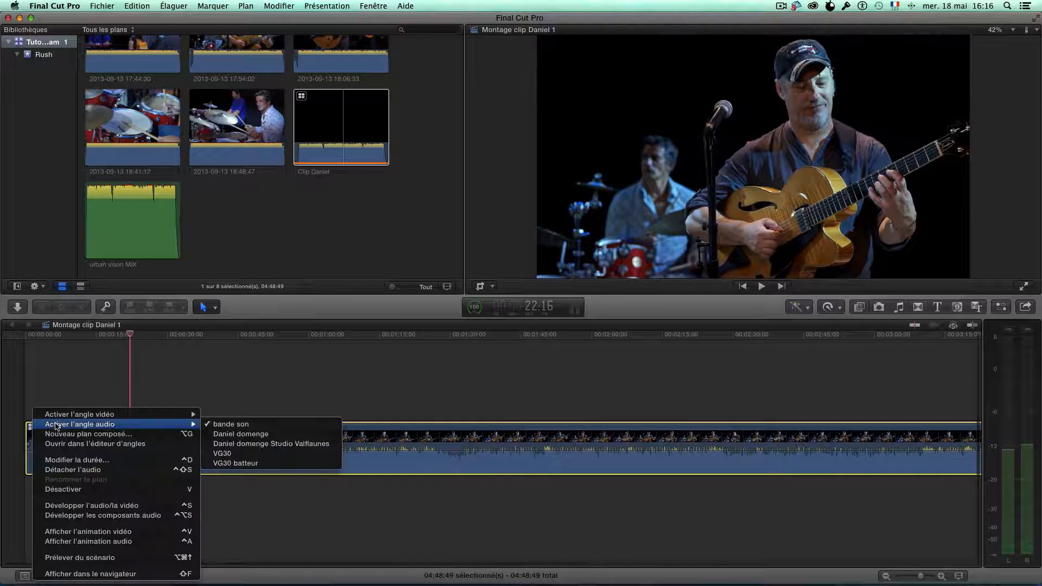
left_click(242, 426)
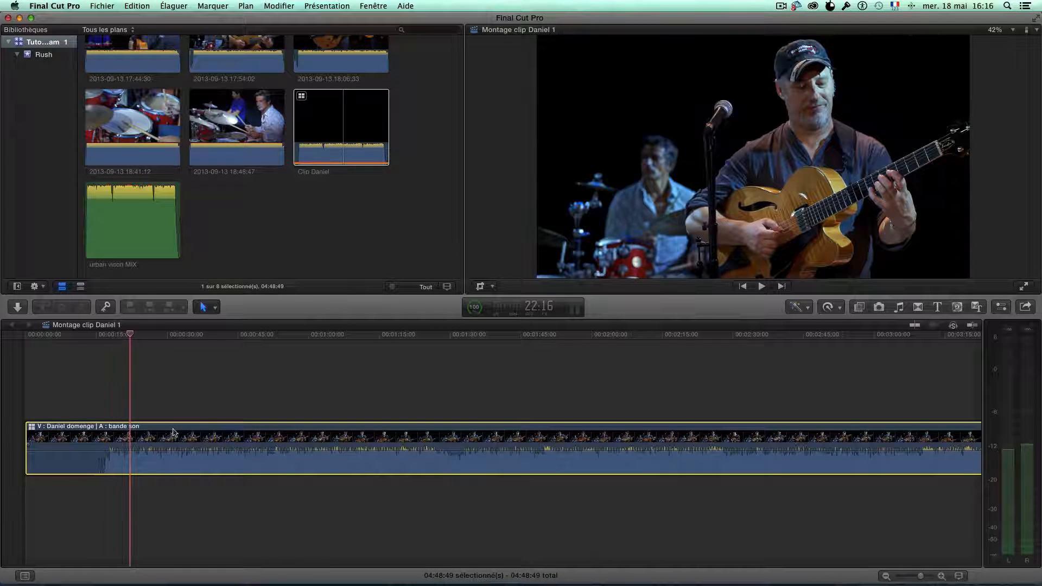
right_click(31, 432)
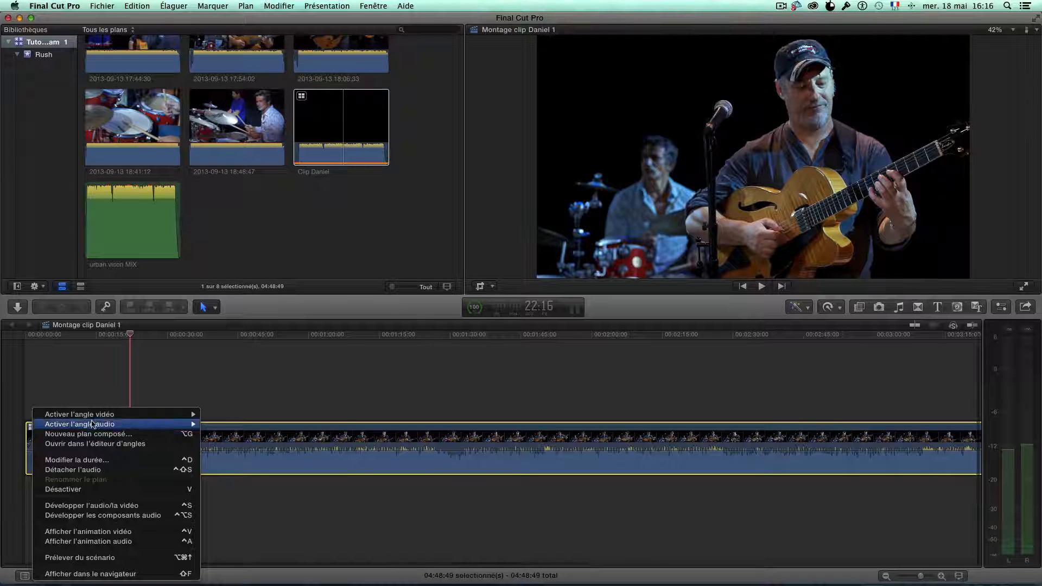
mouse_move(94, 415)
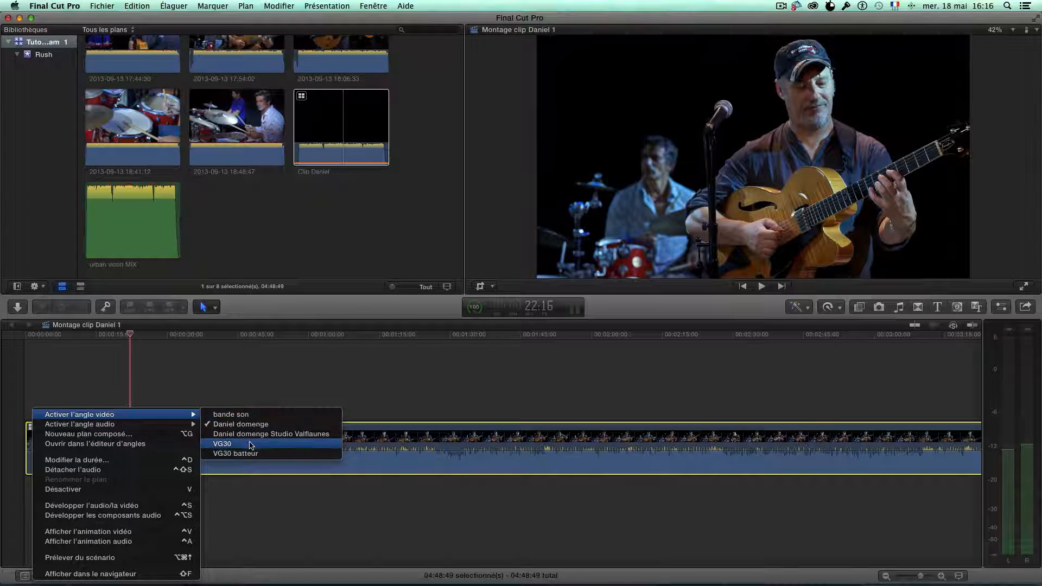
left_click(248, 378)
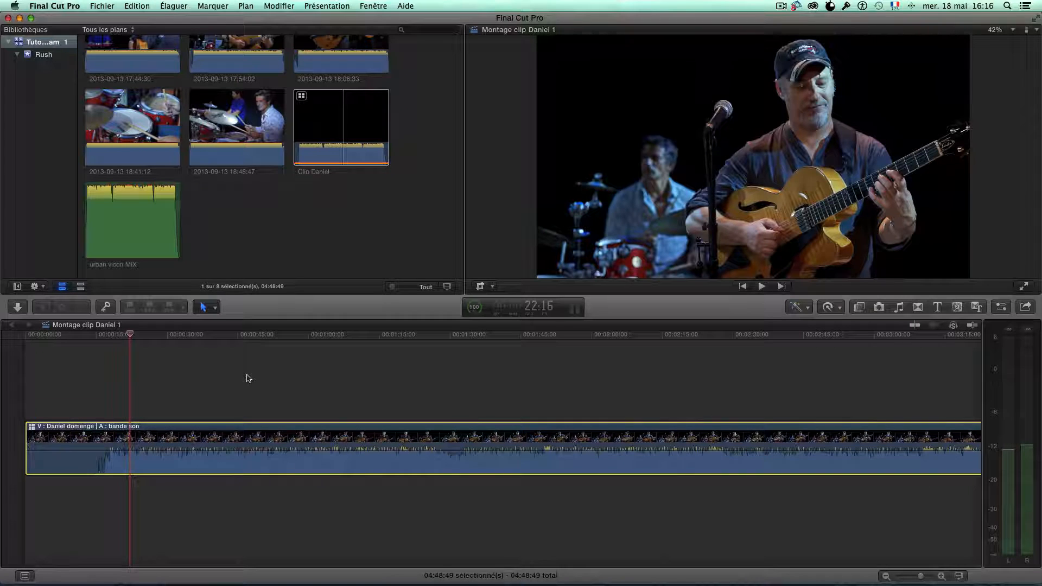
Open the multicam clip in the angle editor and move the bande son angle below all the video angles.
double_click(126, 426)
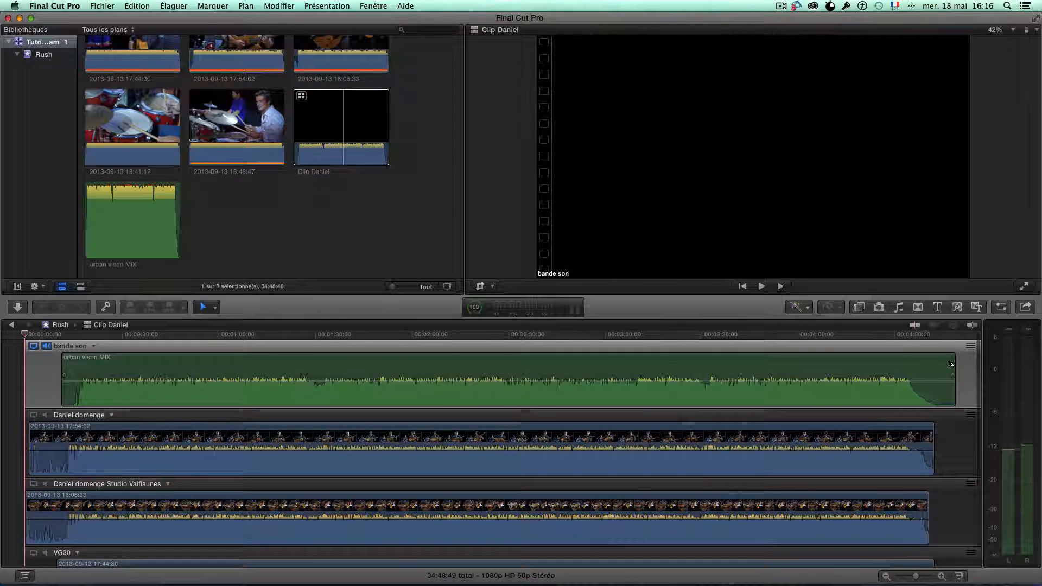
left_click_drag(969, 348, 951, 540)
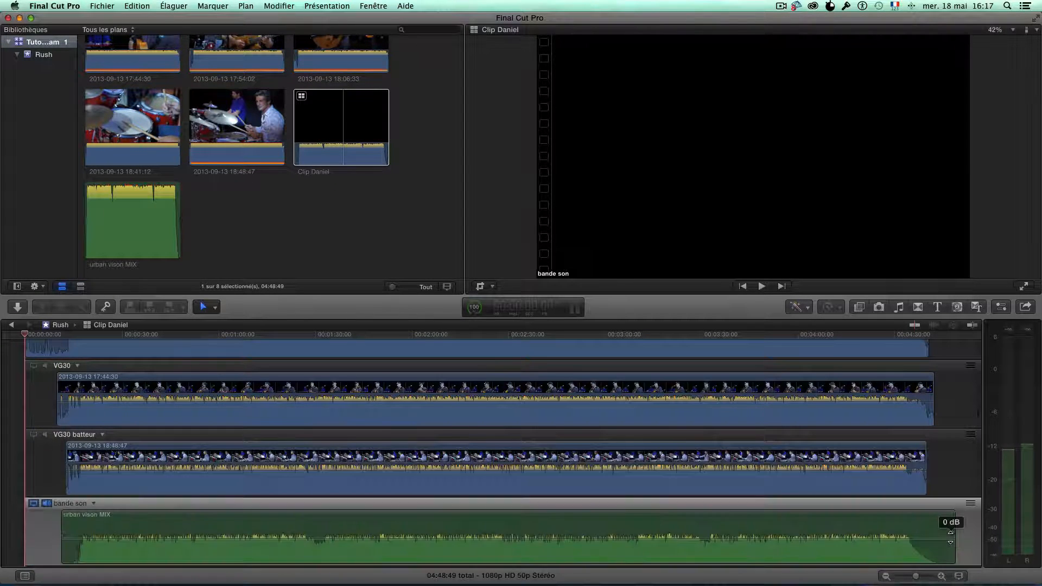
scroll(765, 372, "up", 5)
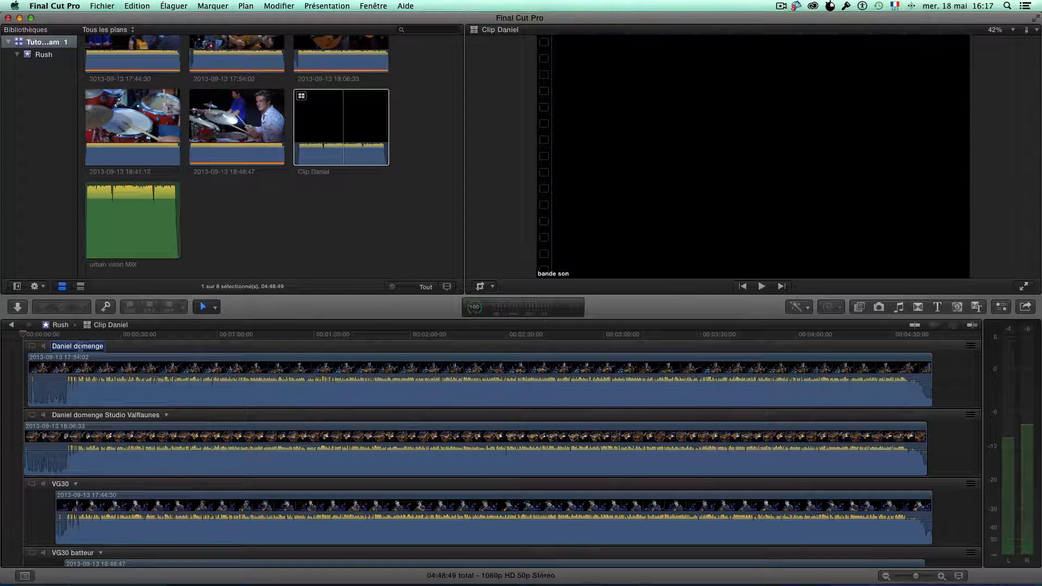
double_click(81, 346)
type("Daniel")
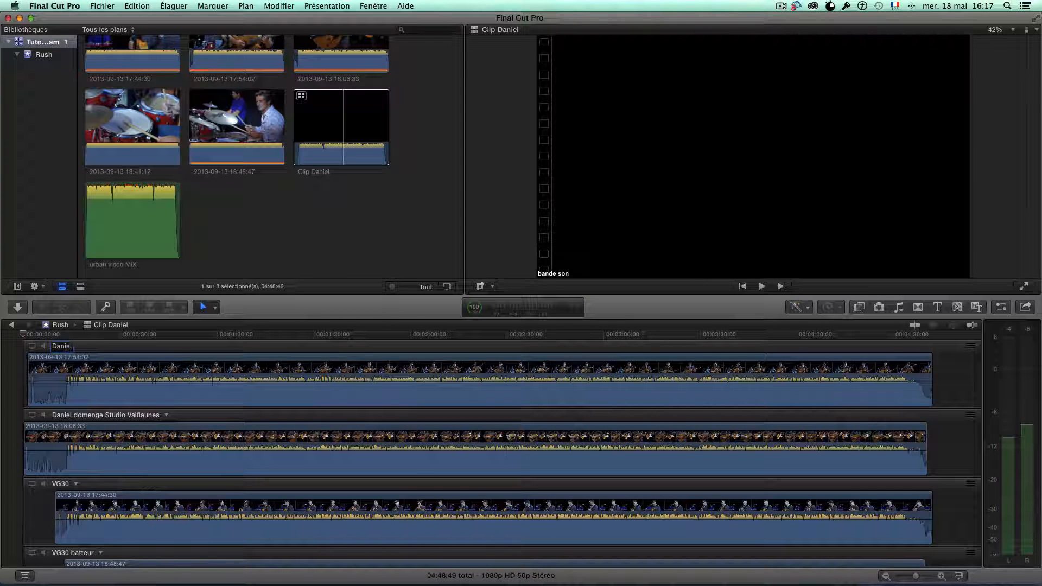
type(" et drums")
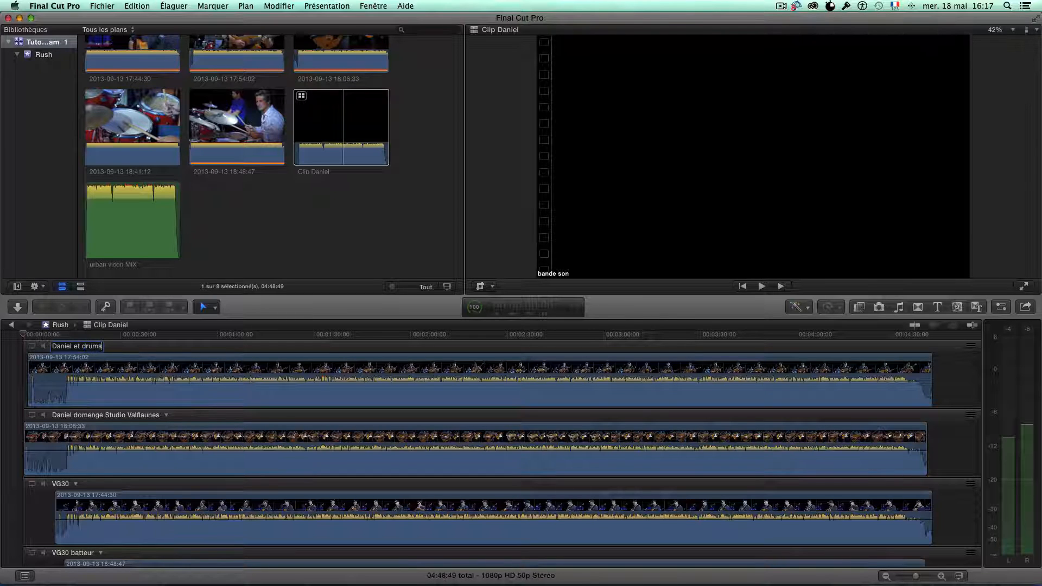
key("Return")
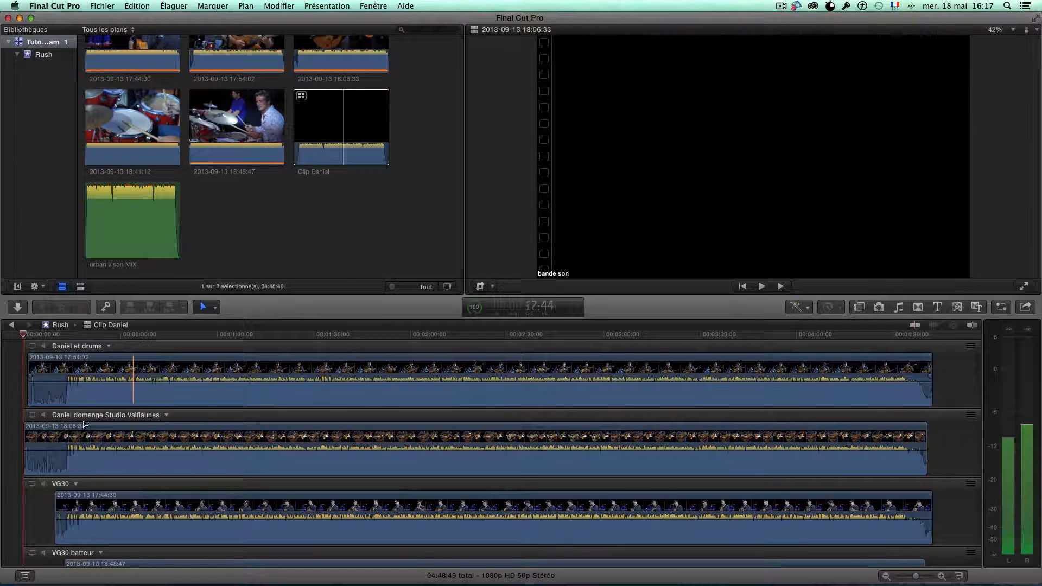
left_click(95, 415)
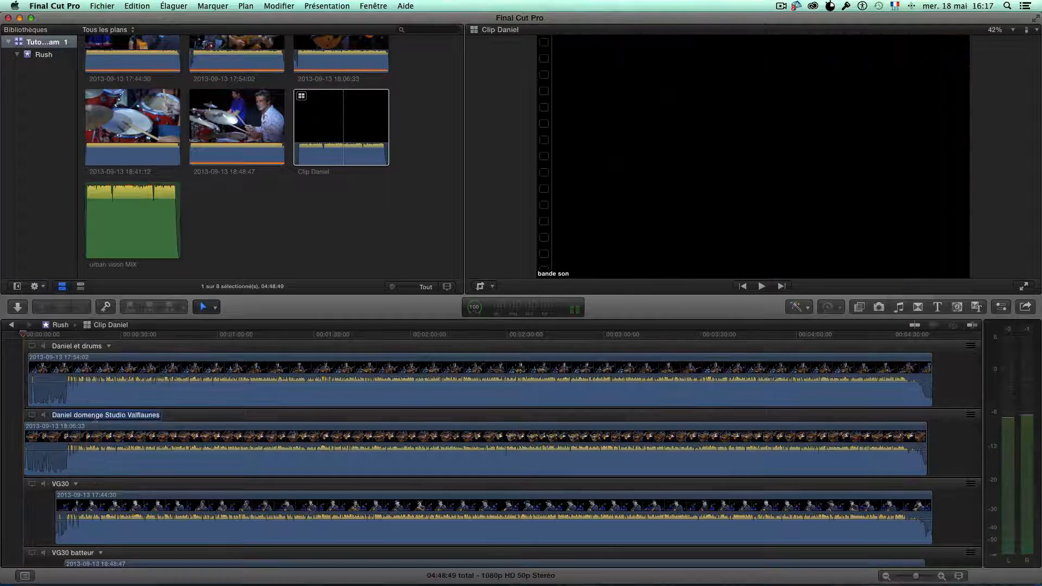
type("Gros pla")
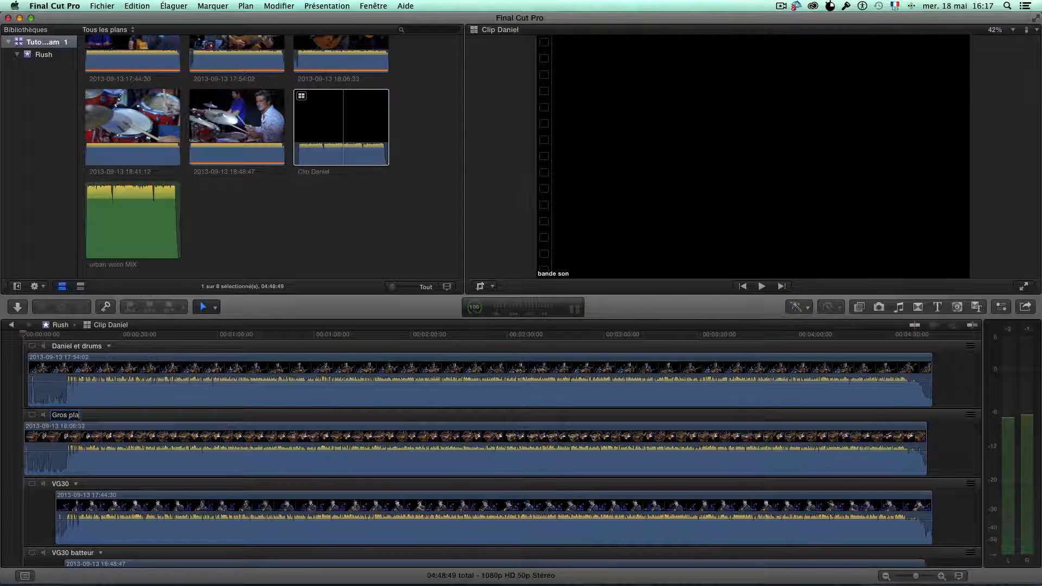
type("n guitare")
key("Return")
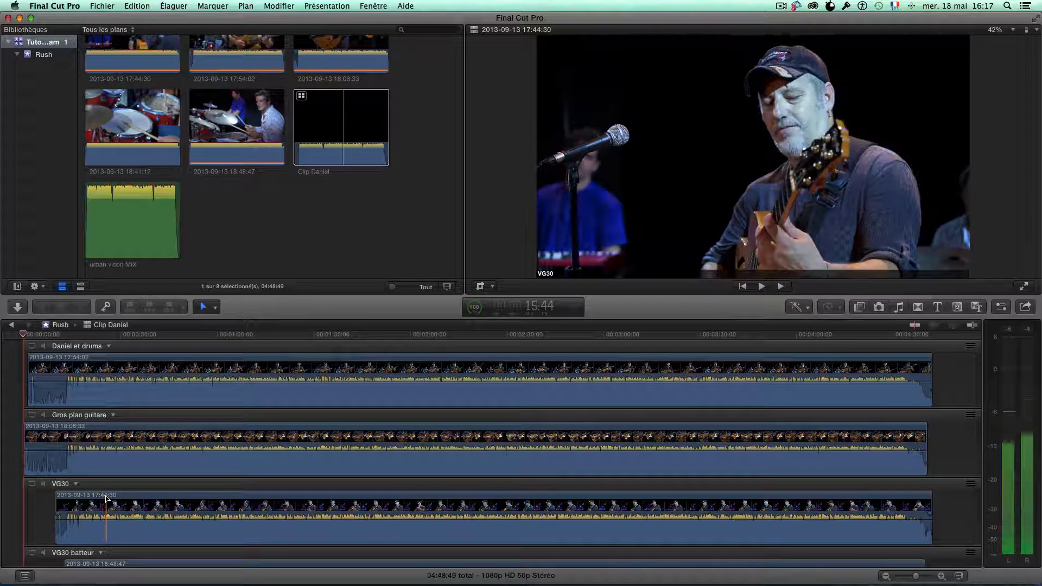
Rename the VG30 angle as the guitarist's first name followed by "et clavier".
left_click(63, 484)
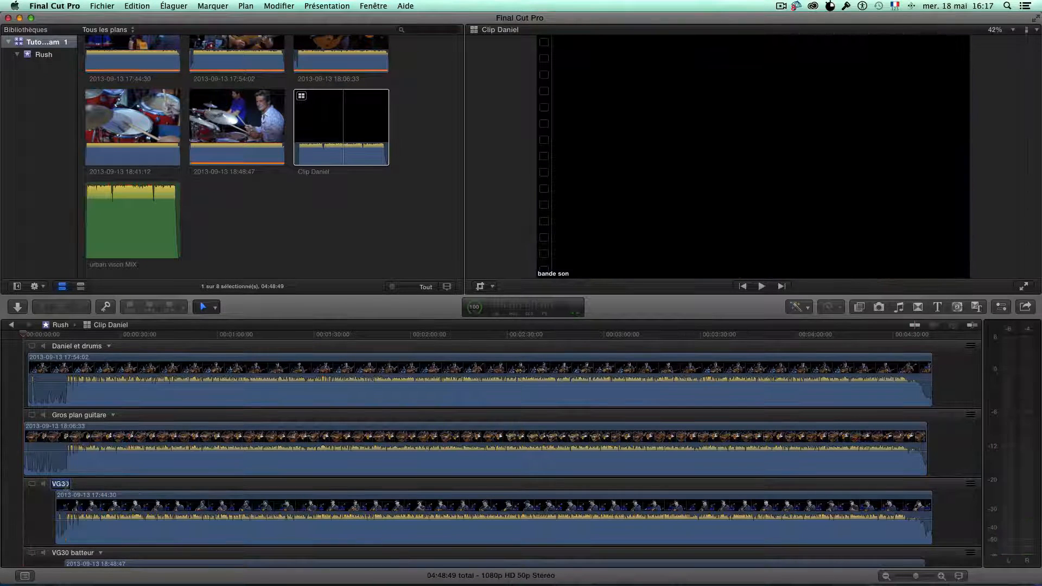
type("Daniel et cla")
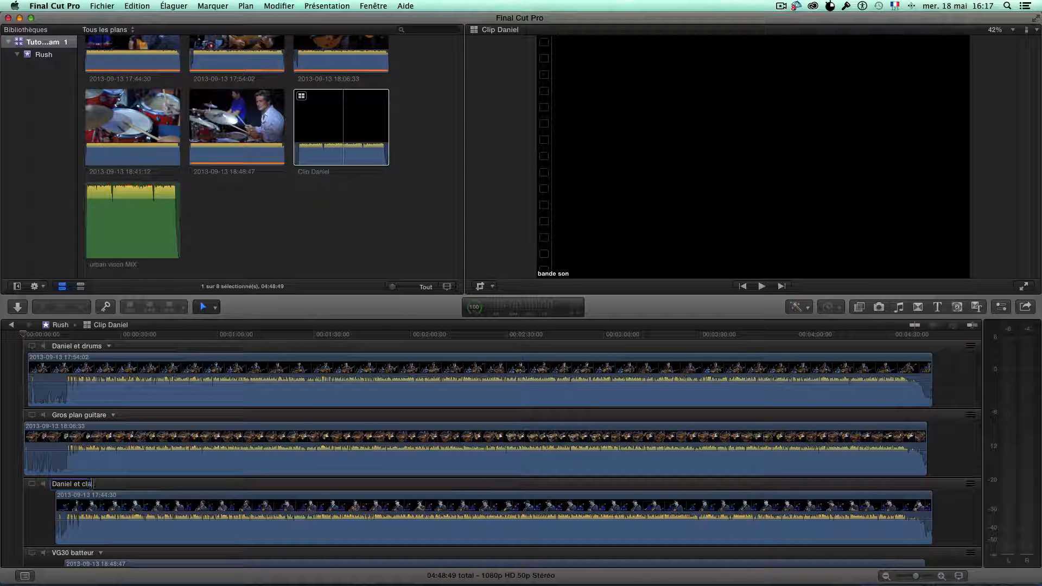
type("vier")
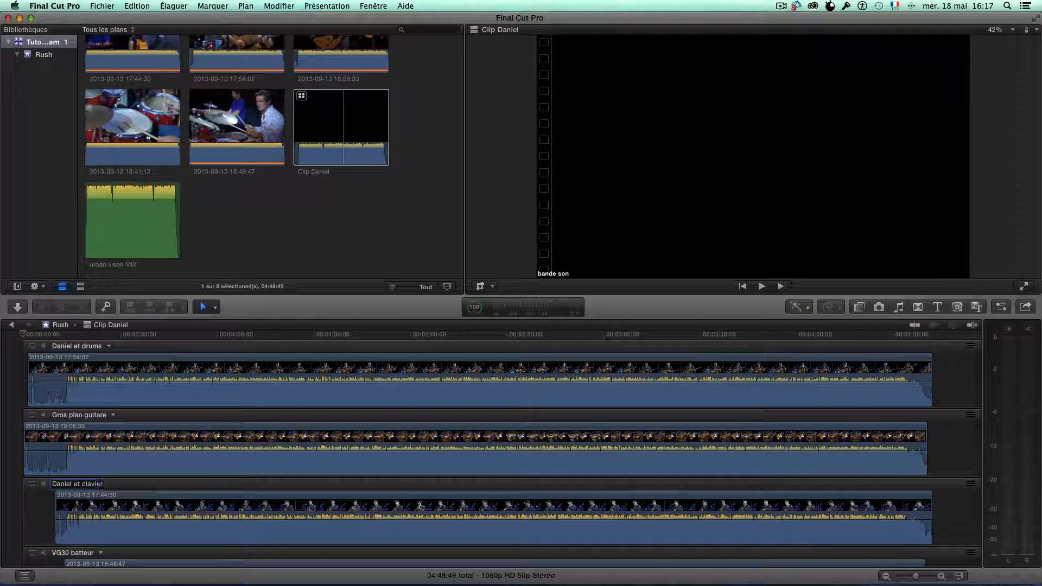
key("Return")
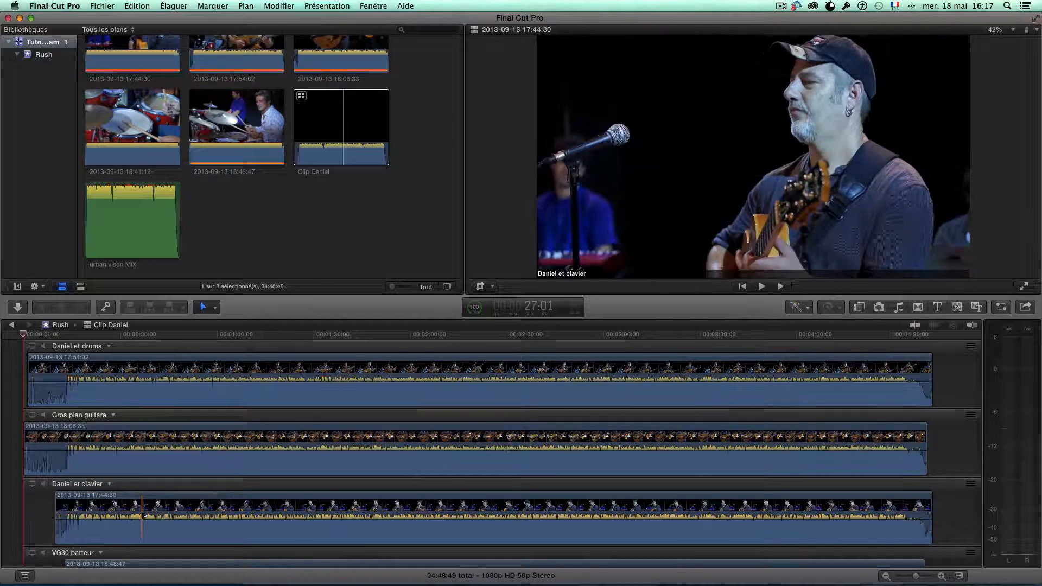
Rename the VG30 batteur angle as "Drums".
scroll(142, 514, "down", 3)
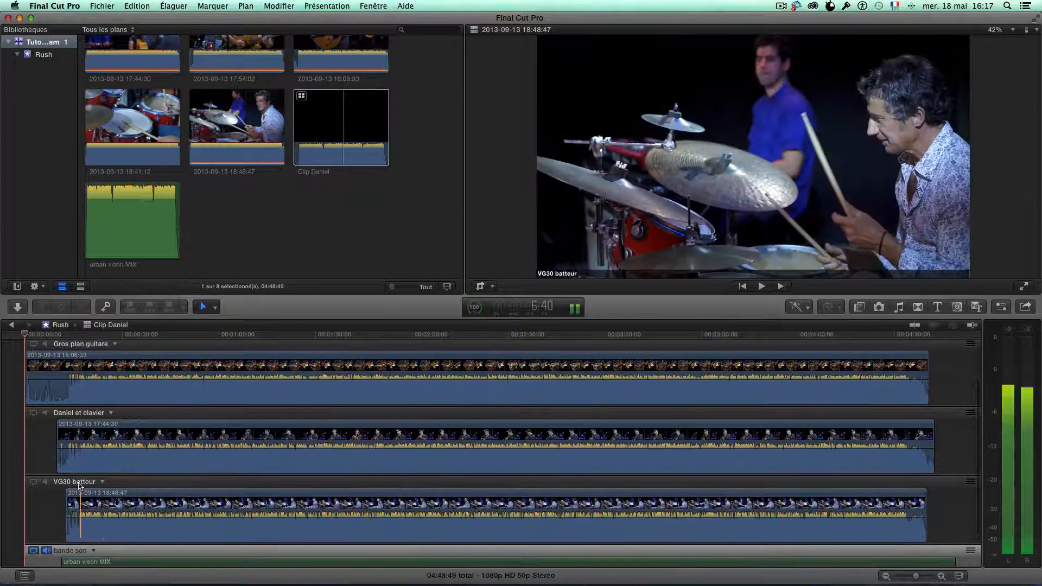
double_click(79, 482)
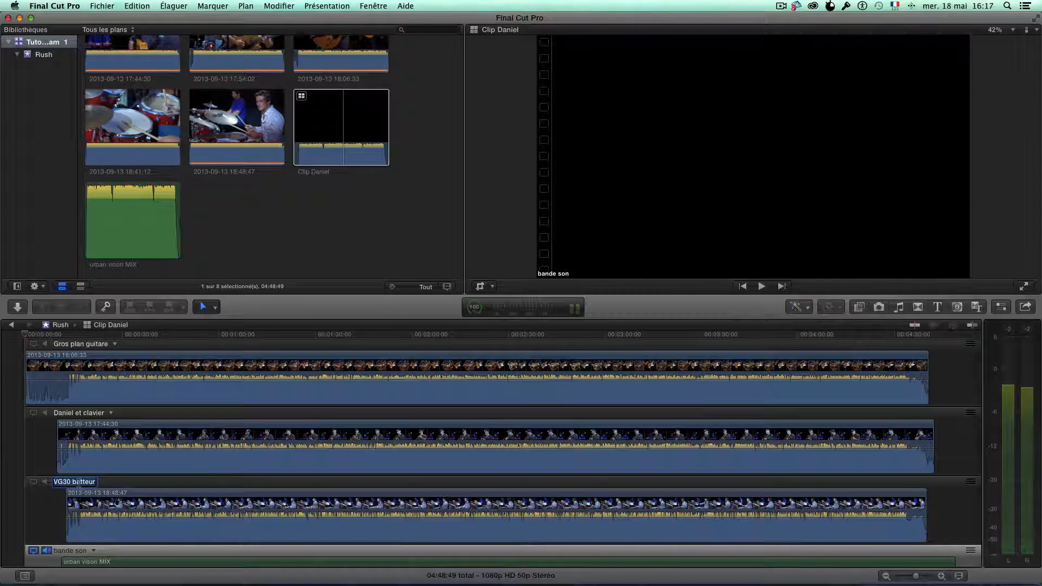
type("Drums")
key("Return")
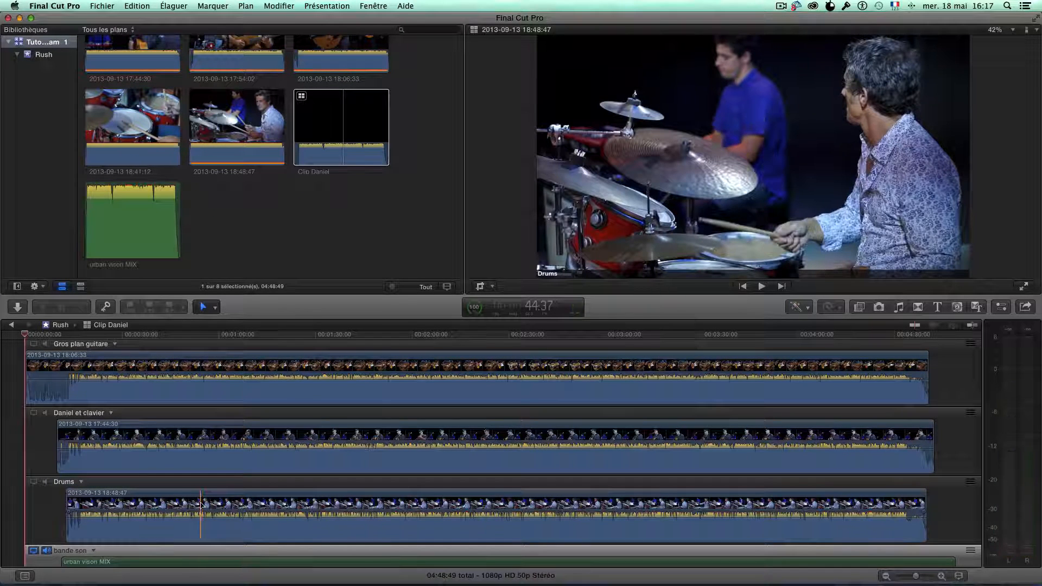
Check the renamed angles, return to the project timeline and play back the beginning of the multicam clip.
scroll(202, 506, "down", 3)
scroll(202, 506, "up", 5)
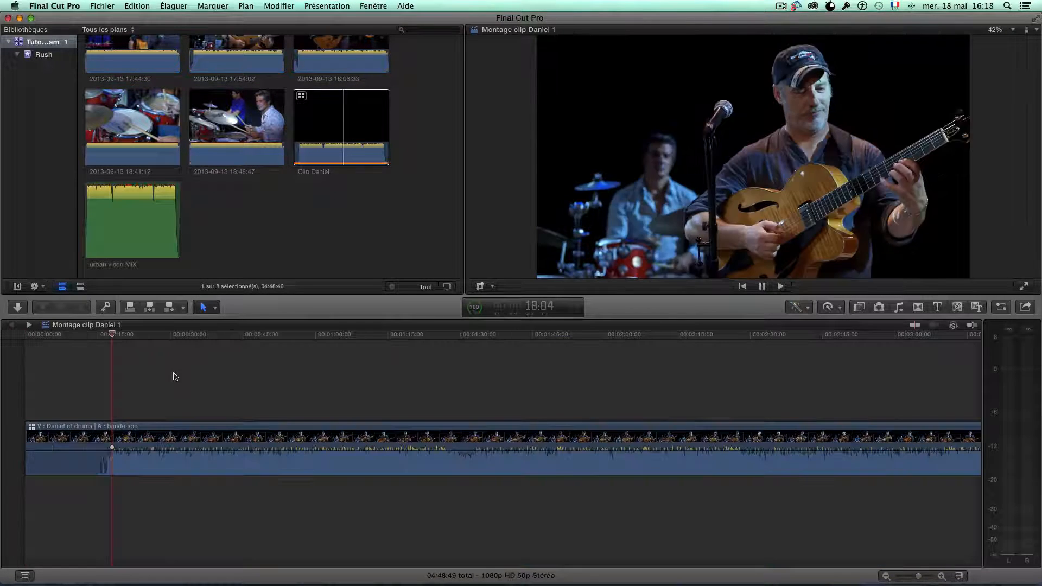
key("space")
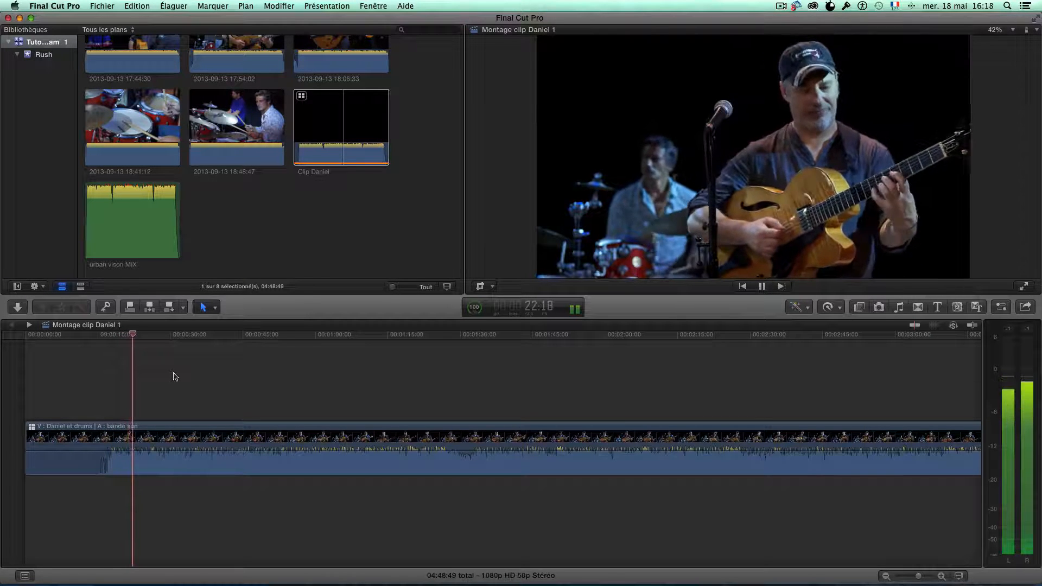
key("space")
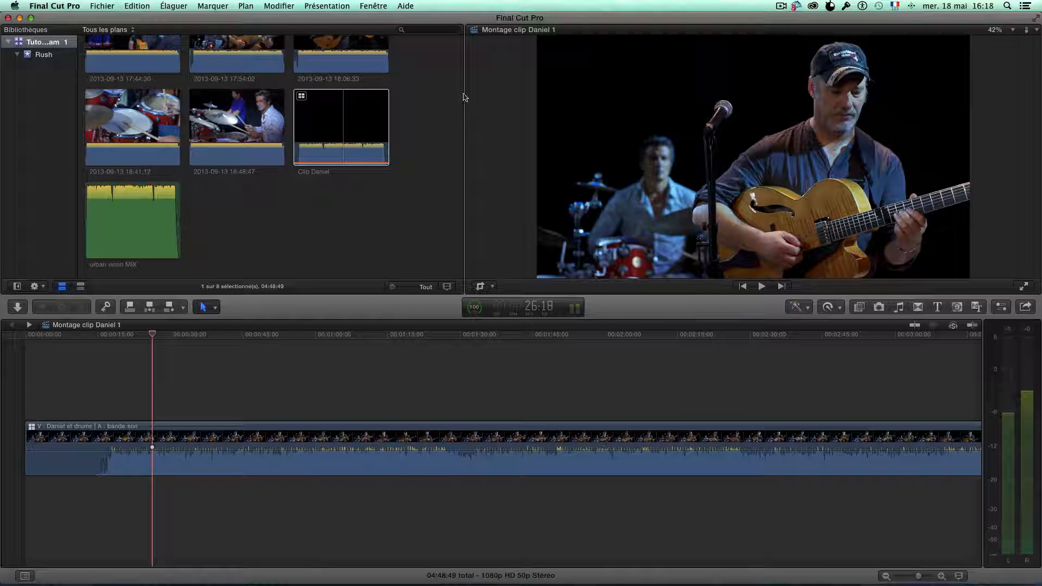
Narrow the browser to give the viewer more room and show the multicam angles beside the main image.
left_click_drag(464, 93, 244, 119)
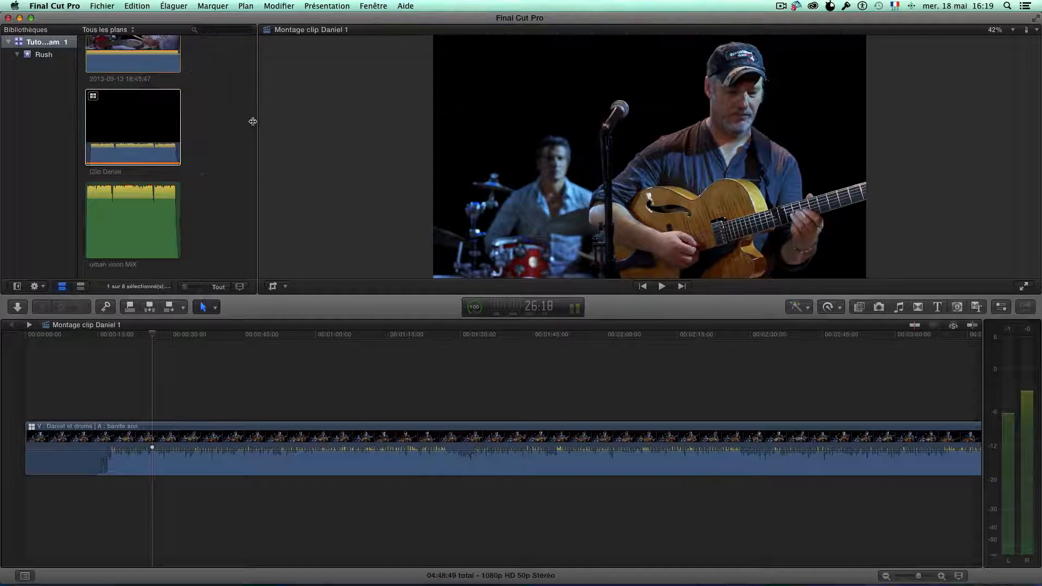
left_click(1037, 31)
left_click(890, 64)
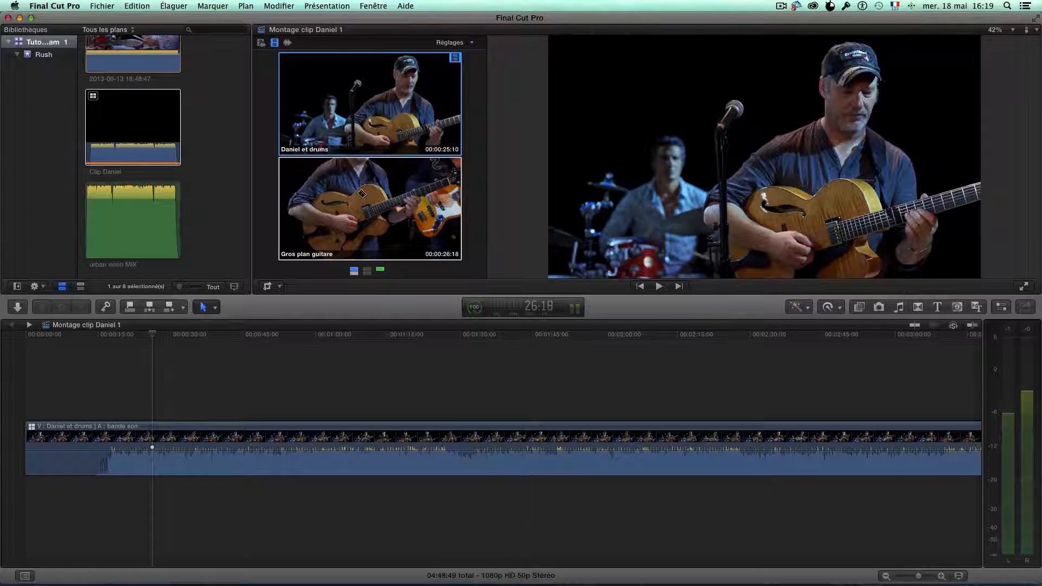
Look through the banks of angles and set the angle viewer to display 9 angles.
left_click(367, 271)
left_click(380, 271)
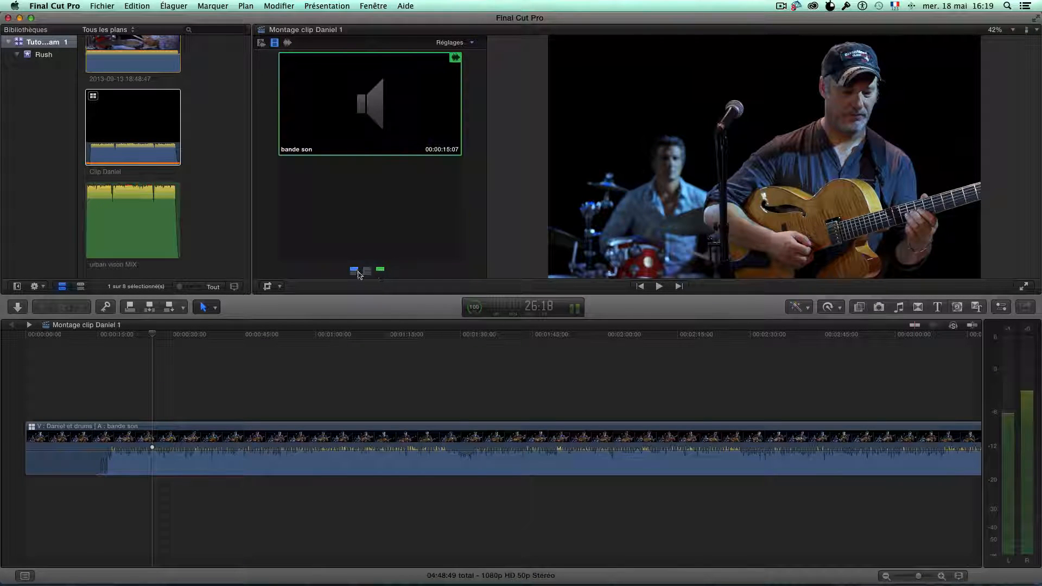
left_click(356, 271)
left_click(470, 42)
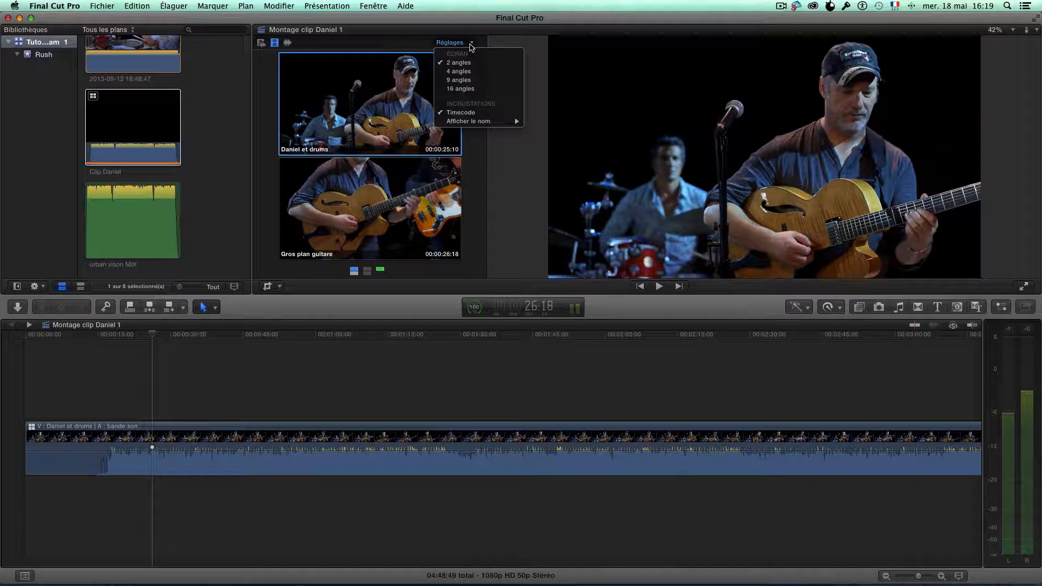
left_click(459, 80)
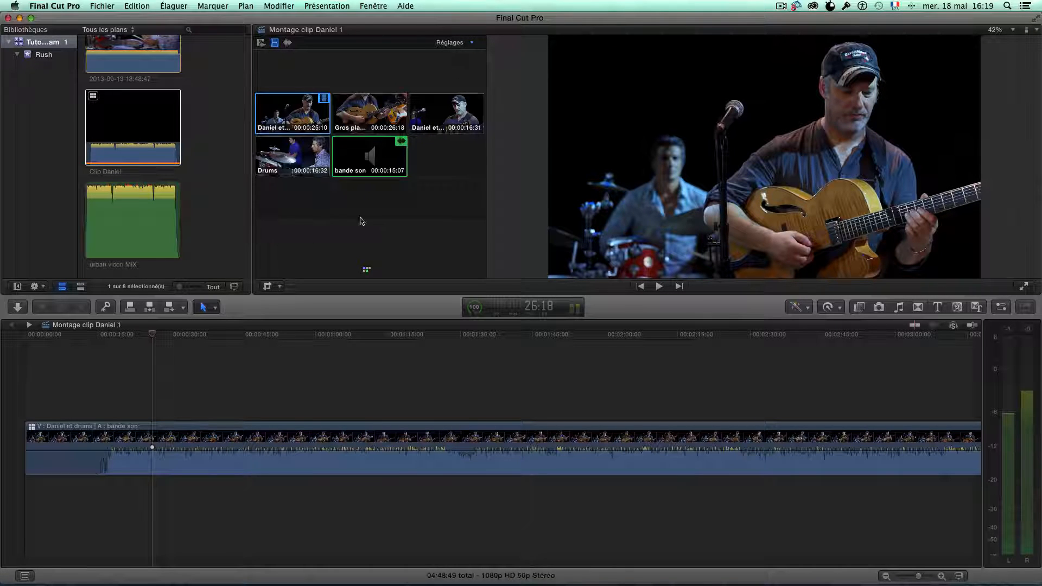
left_click(472, 42)
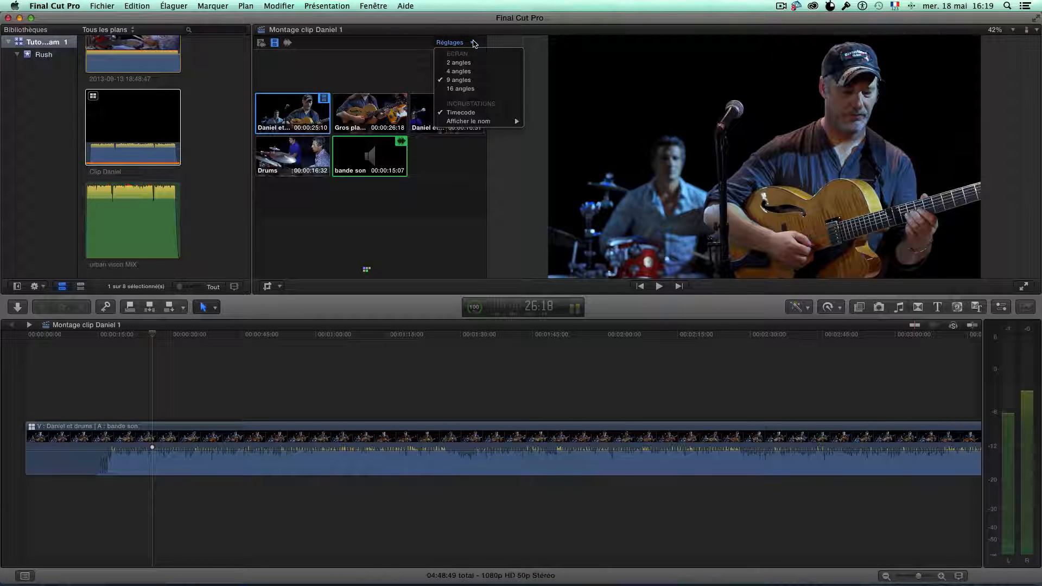
left_click(338, 222)
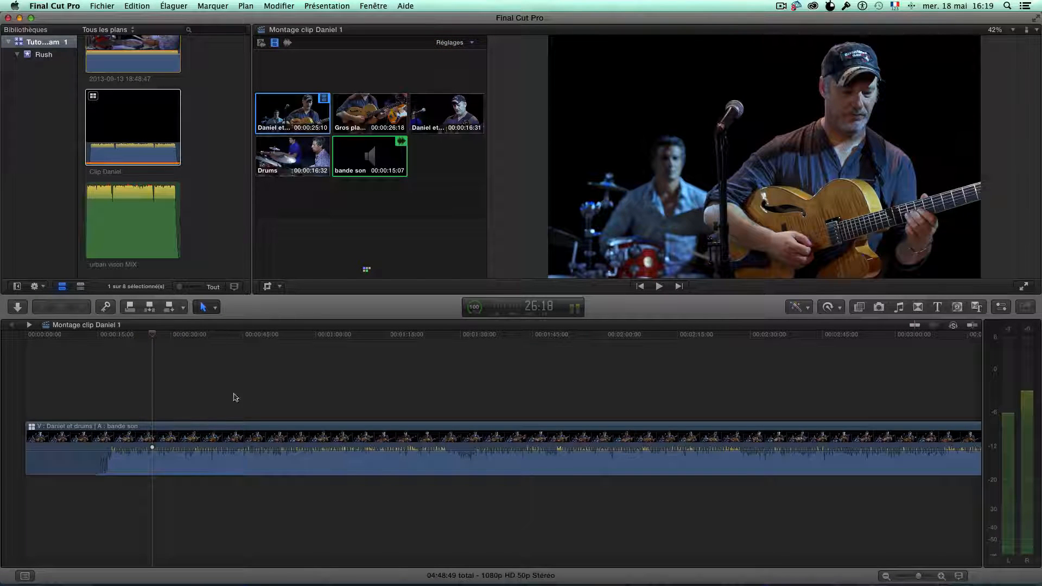
Play the project from about 23 seconds to watch all the angles run in the angle viewer.
left_click(136, 335)
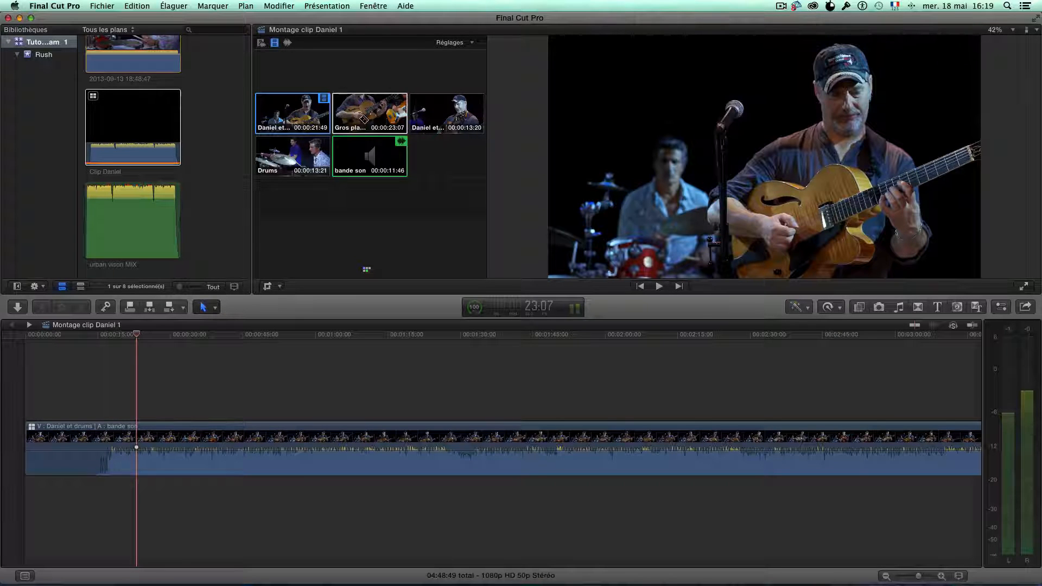
key("space")
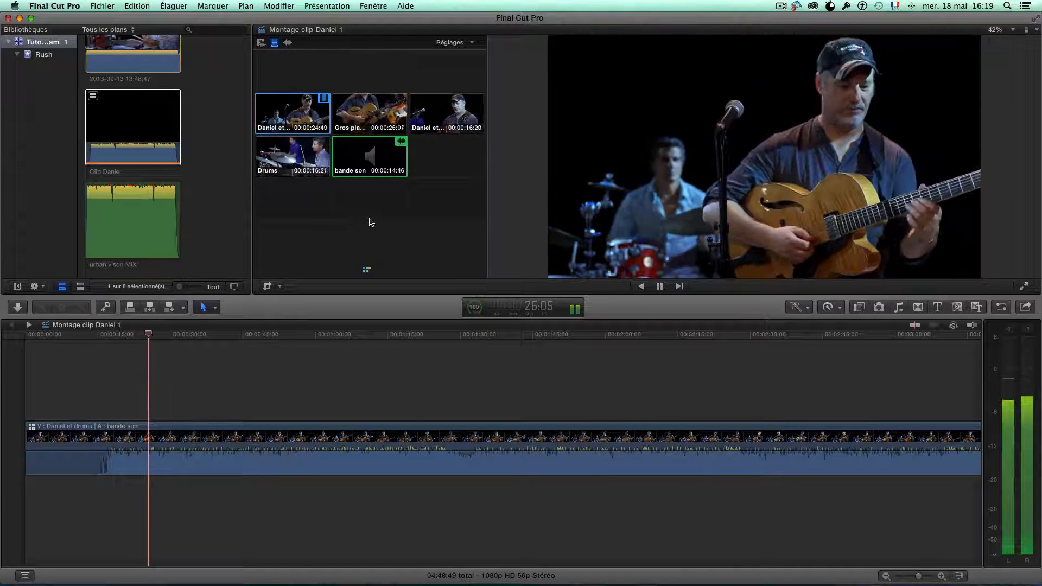
key("space")
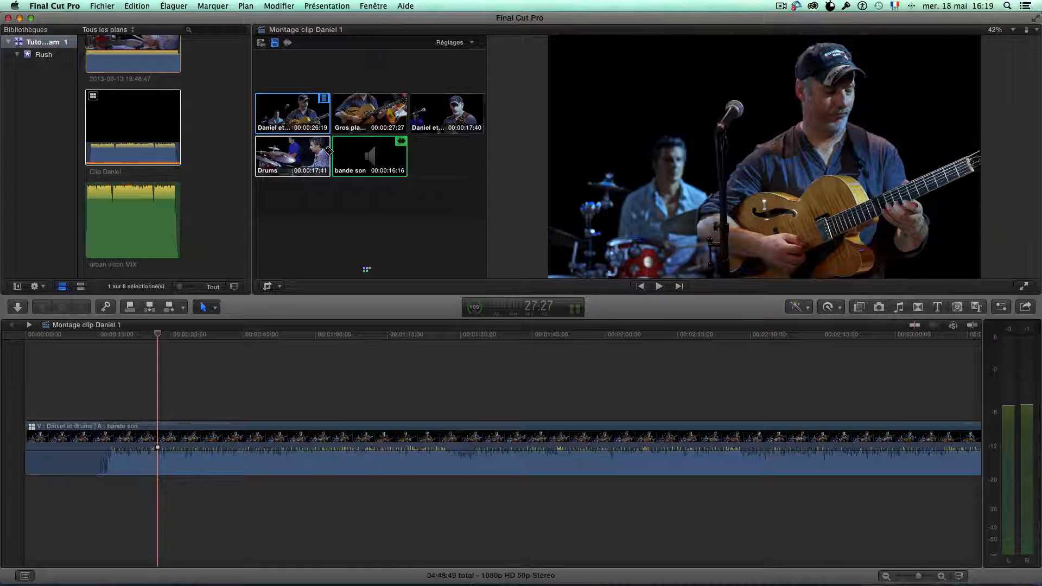
scroll(136, 200, "up", 5)
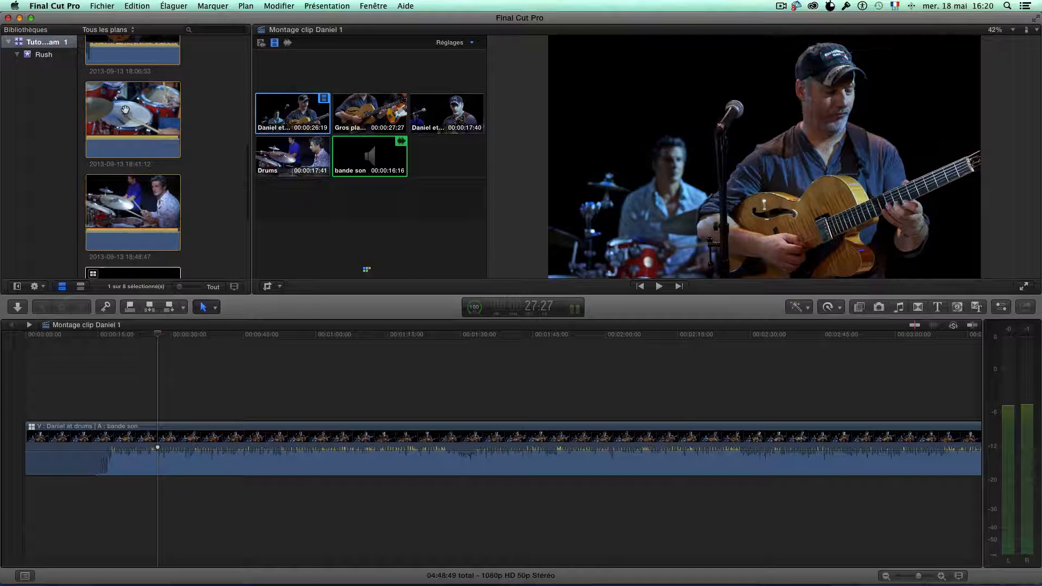
left_click(126, 206)
right_click(127, 208)
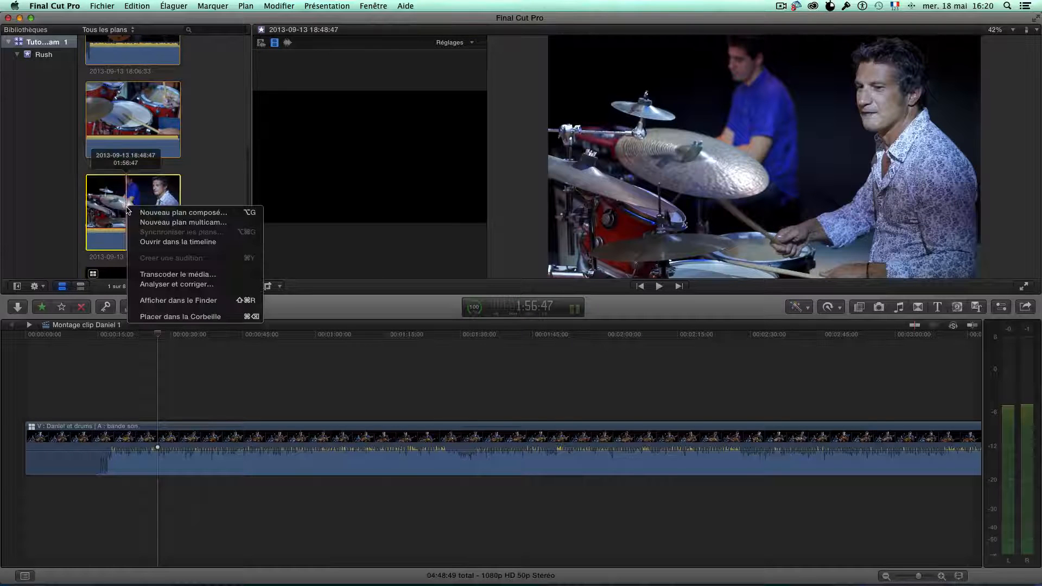
left_click(171, 274)
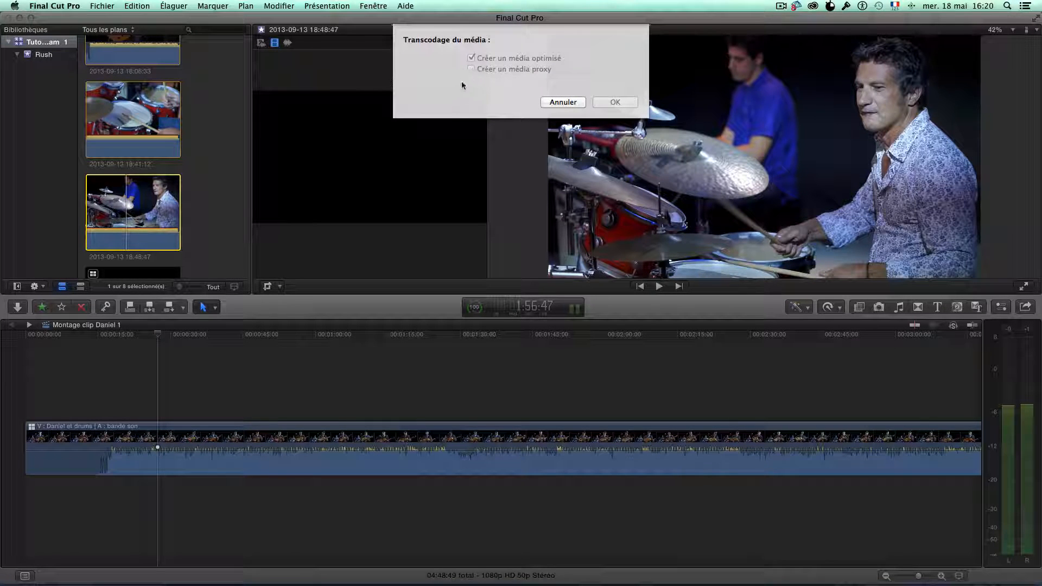
left_click(547, 106)
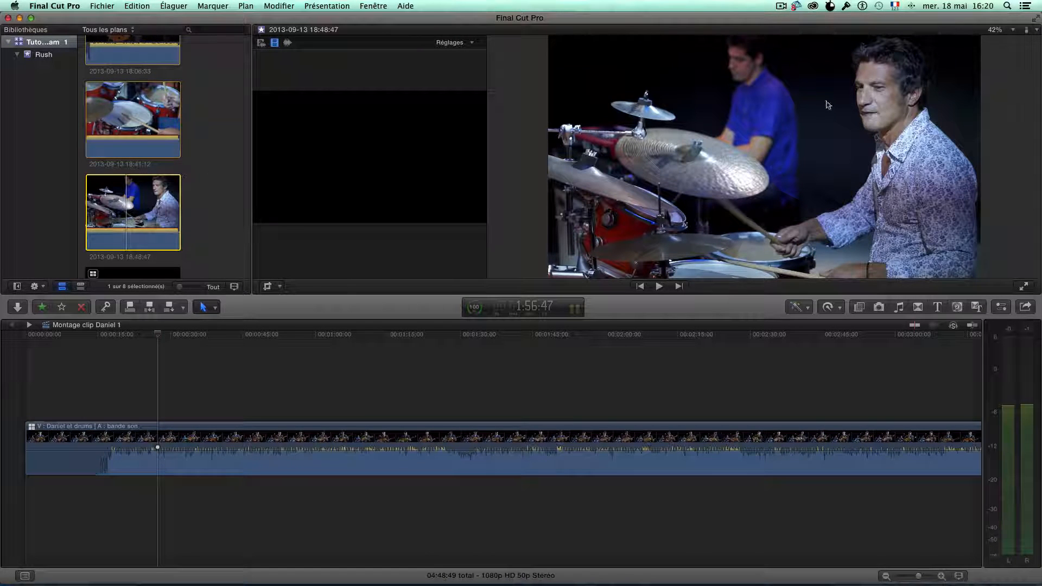
left_click(1037, 29)
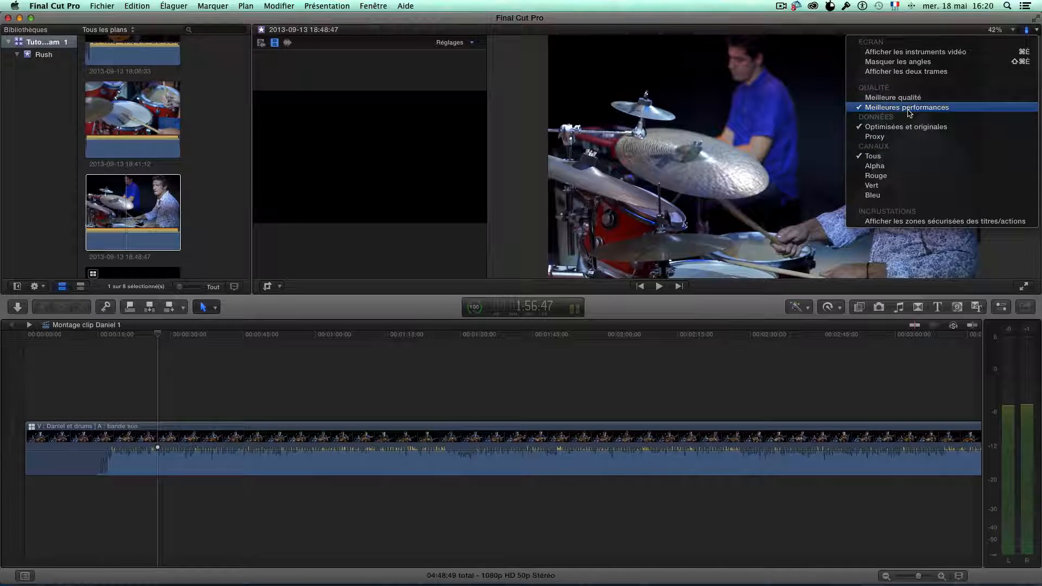
left_click(875, 137)
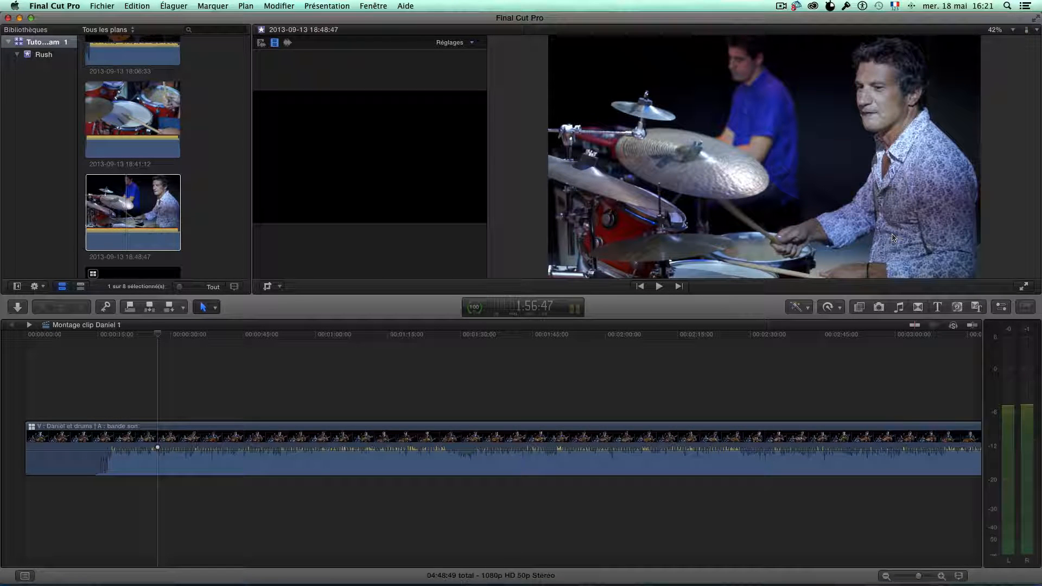
Place the project playhead at about 26 seconds, at 26:25.
left_click(149, 336)
left_click(162, 336)
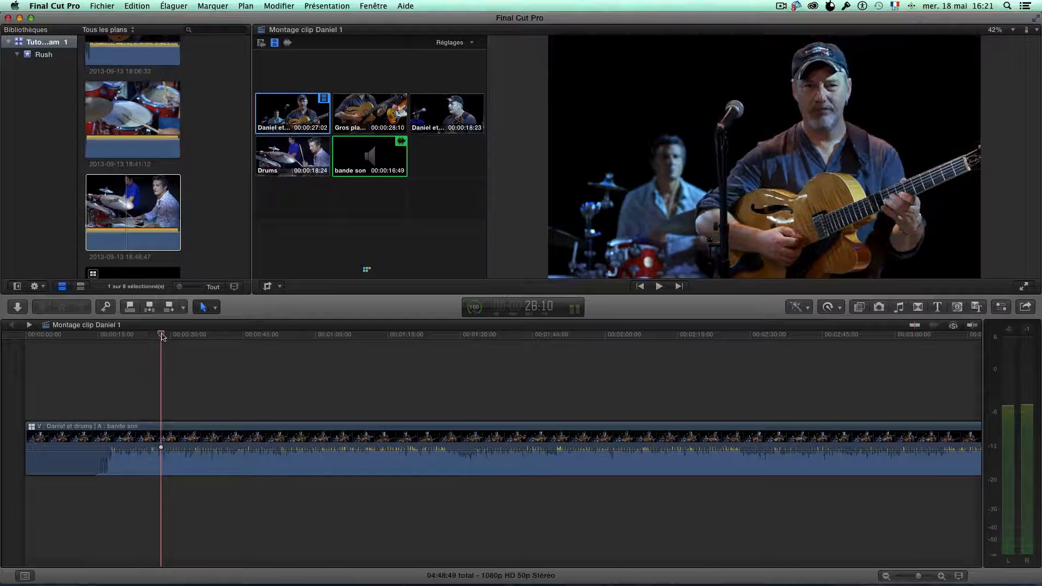
left_click(153, 335)
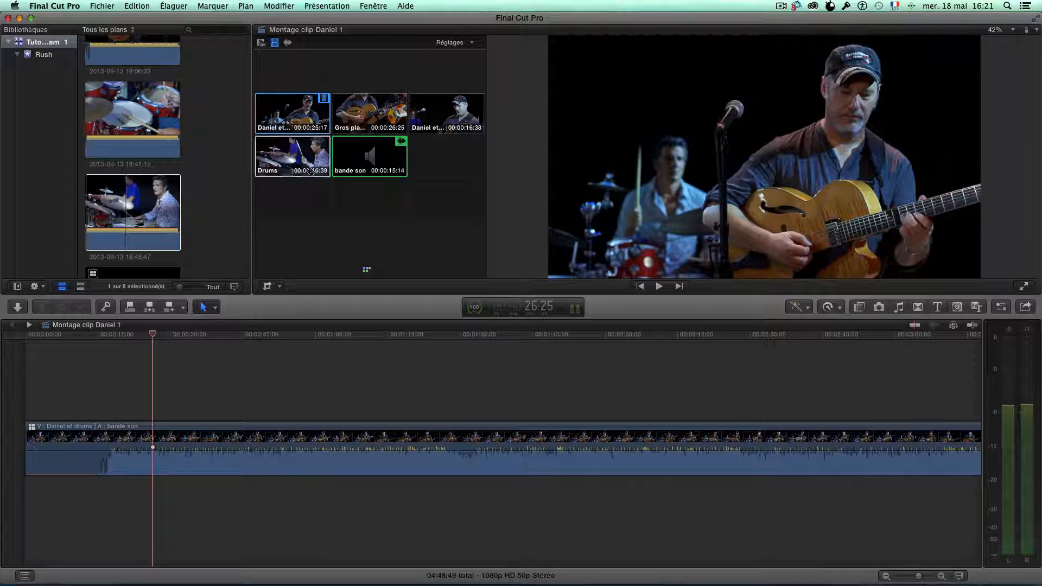
Play the project from 26:25 for several seconds to watch the angles, and return the playhead to 26:42.
key("space")
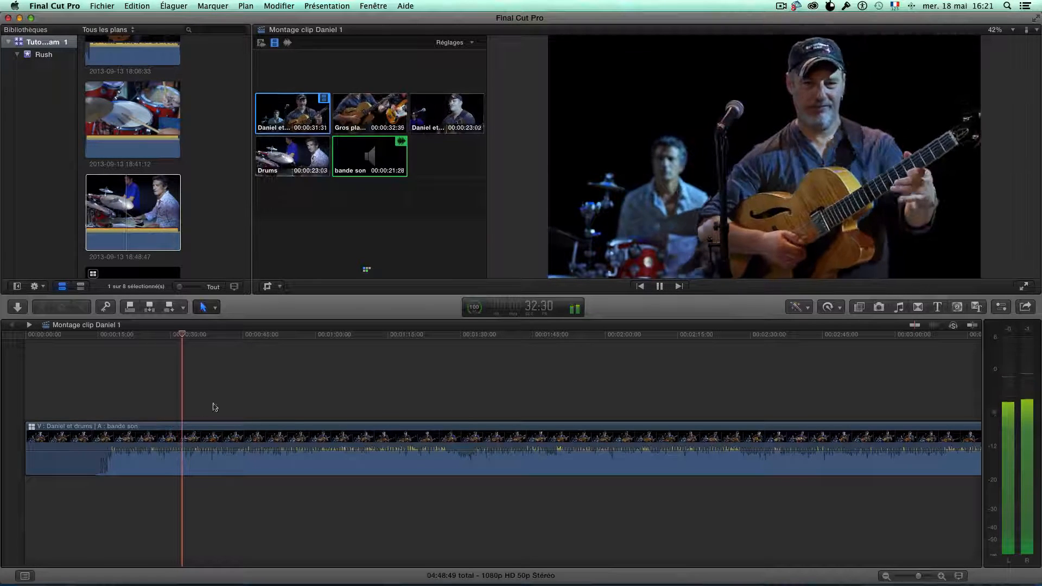
key("space")
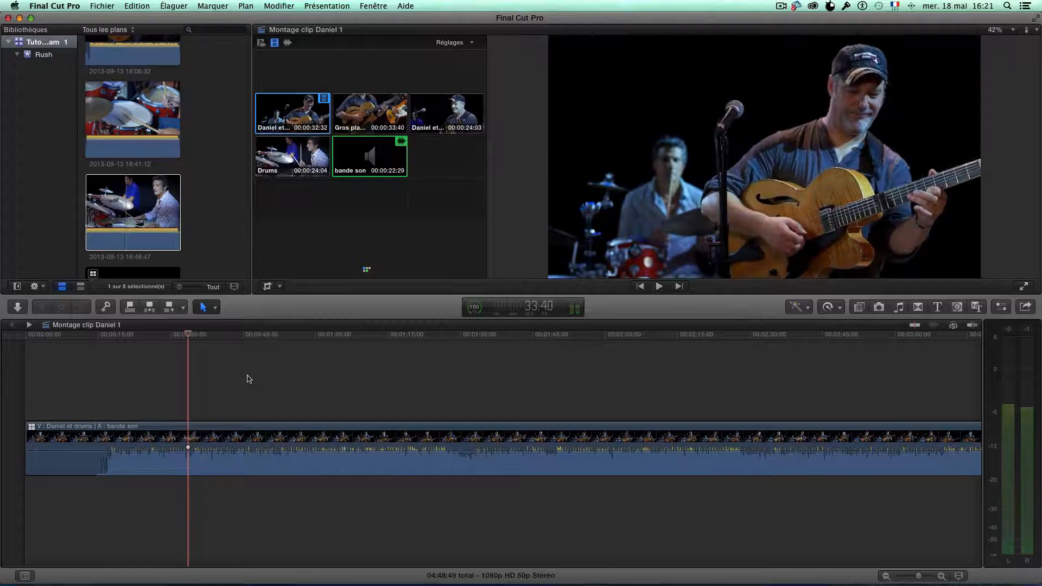
left_click(155, 335)
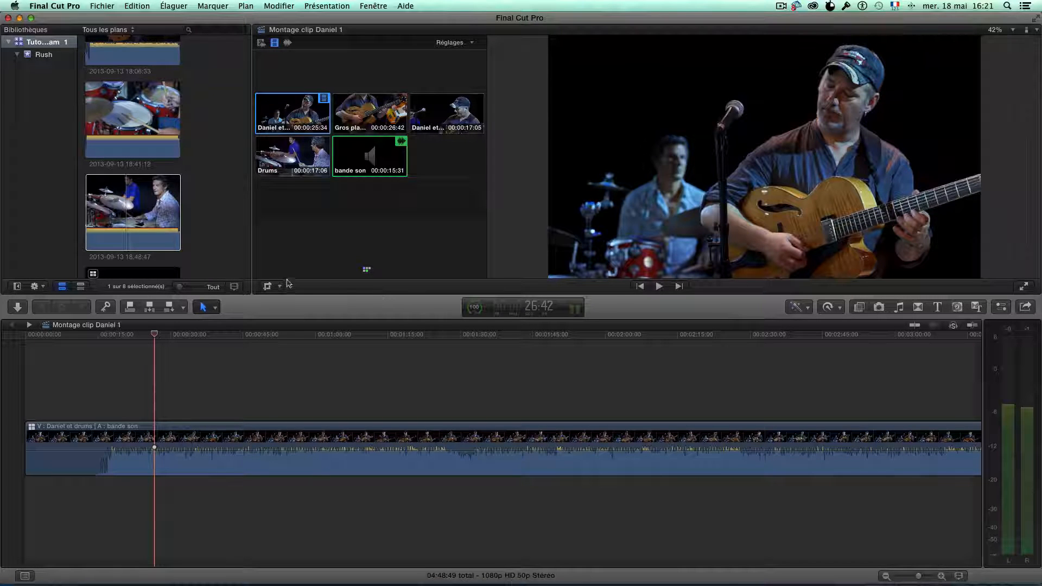
Cut to the Gros plan guitare angle at 17:26 and switch the new segment to bande son, Drums and finally angle 1.
left_click_drag(73, 337, 110, 345)
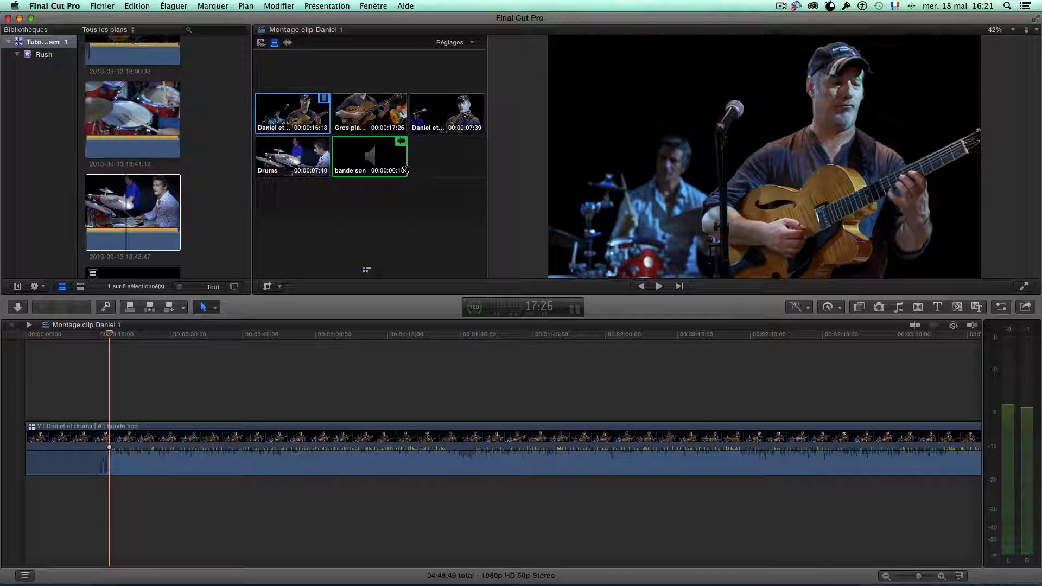
key("2")
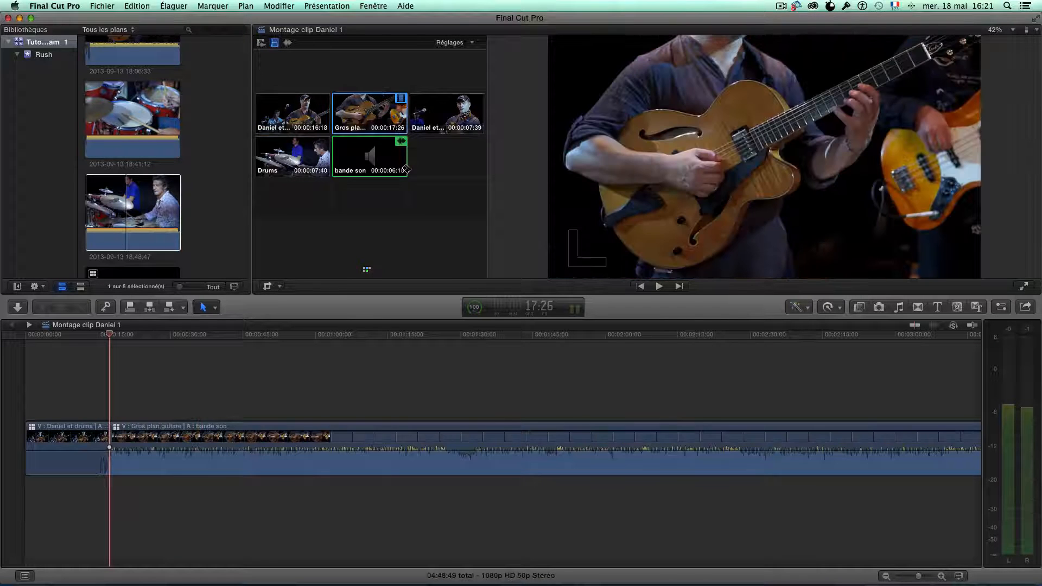
key("5")
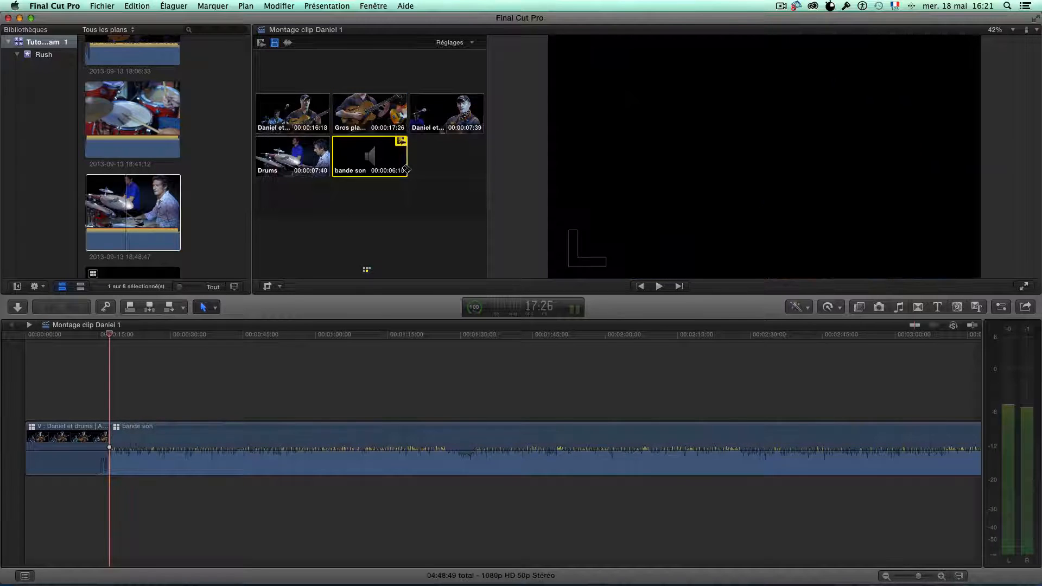
key("alt+4")
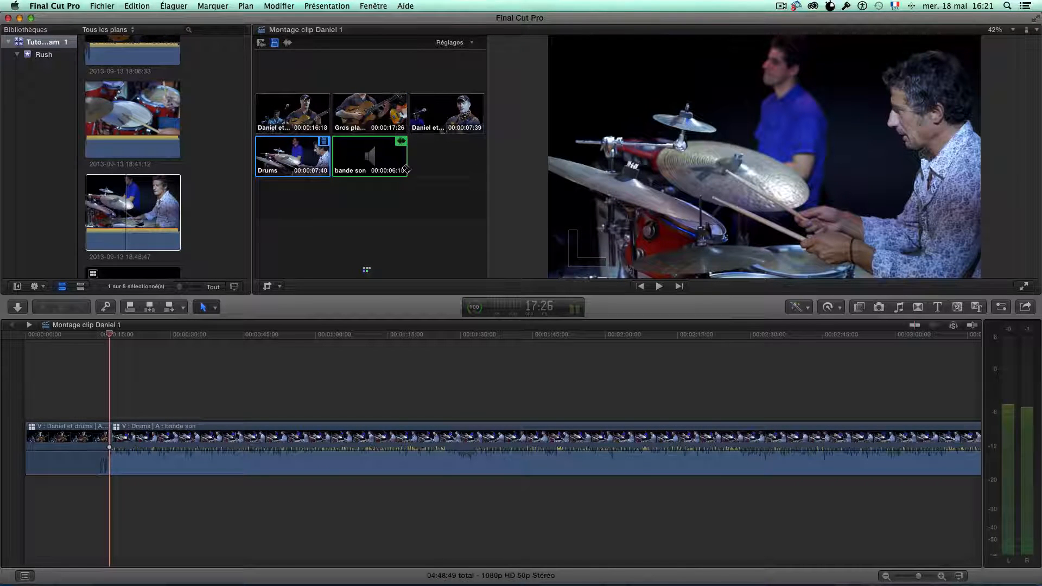
key("alt+1")
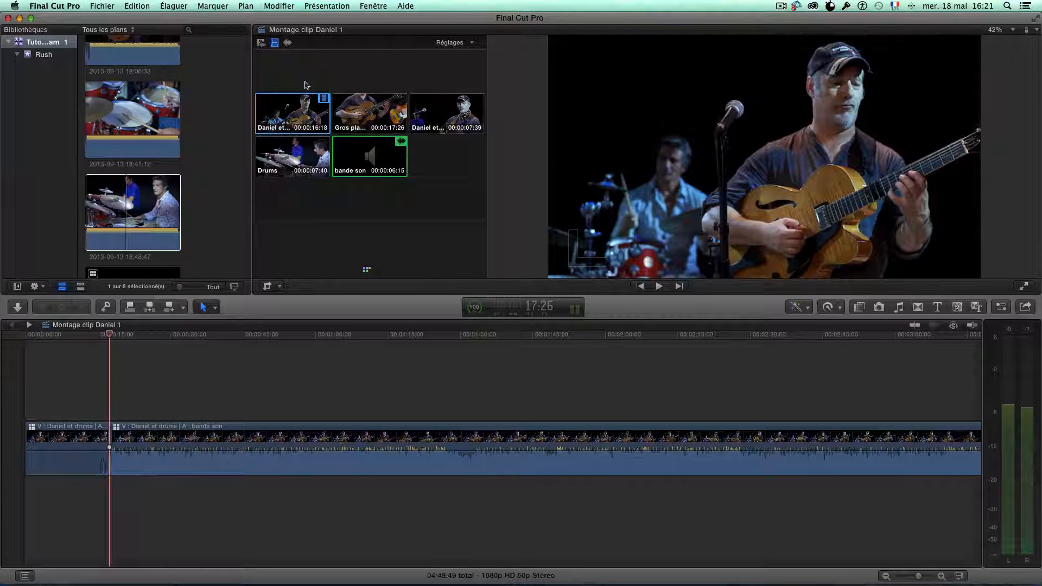
With video-only switching enabled, play from 17:26 and cut live to angle 3, Gros plan guitare and angle 1, stopping at 27:29.
left_click(275, 42)
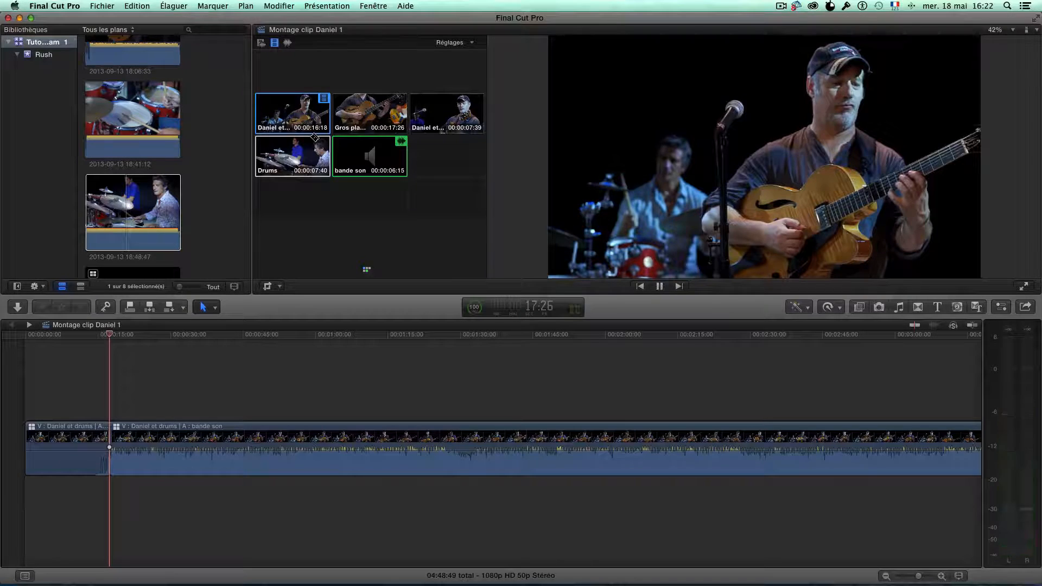
key("space")
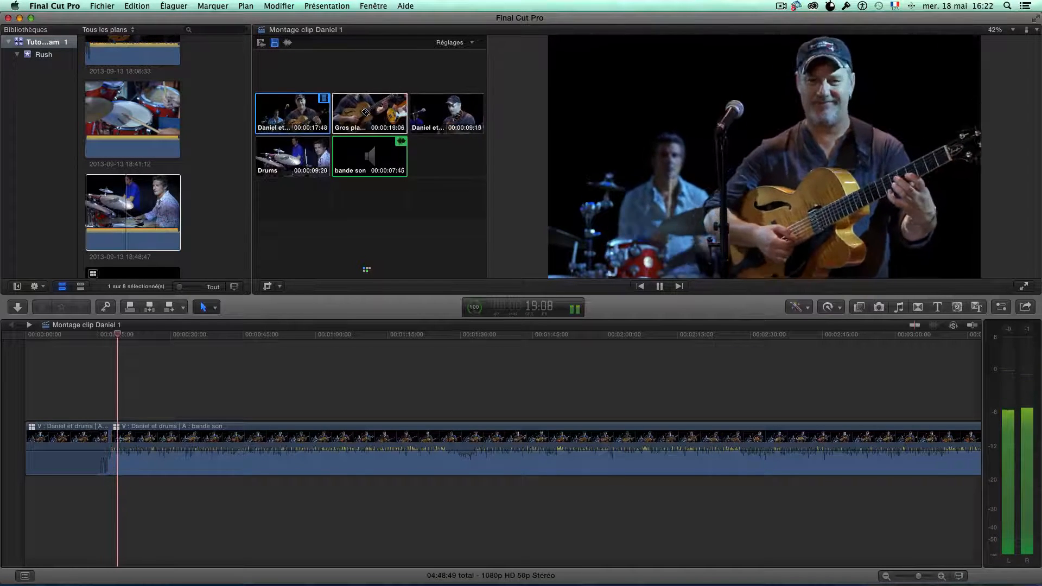
left_click(435, 112)
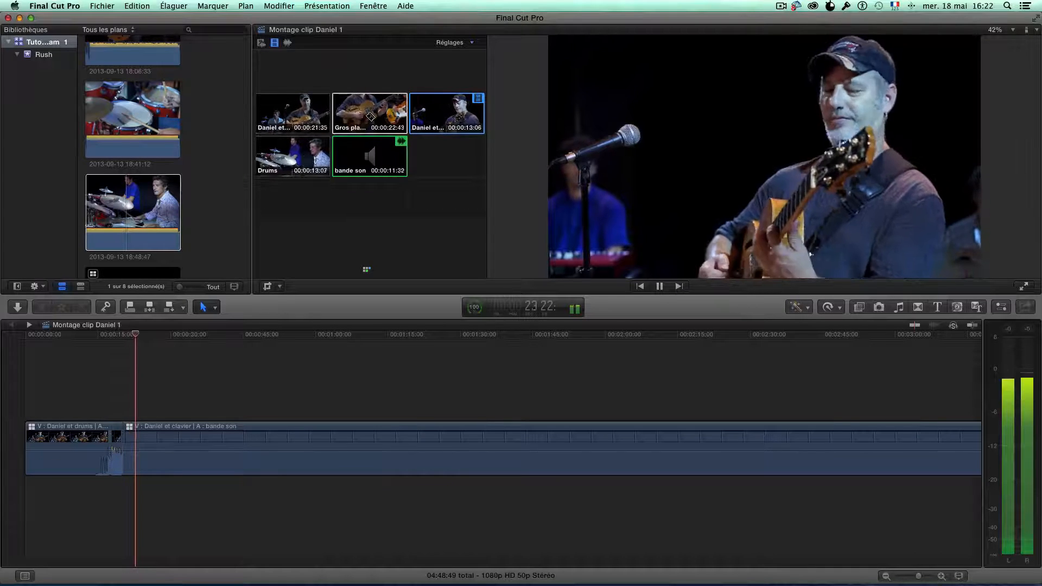
left_click(370, 115)
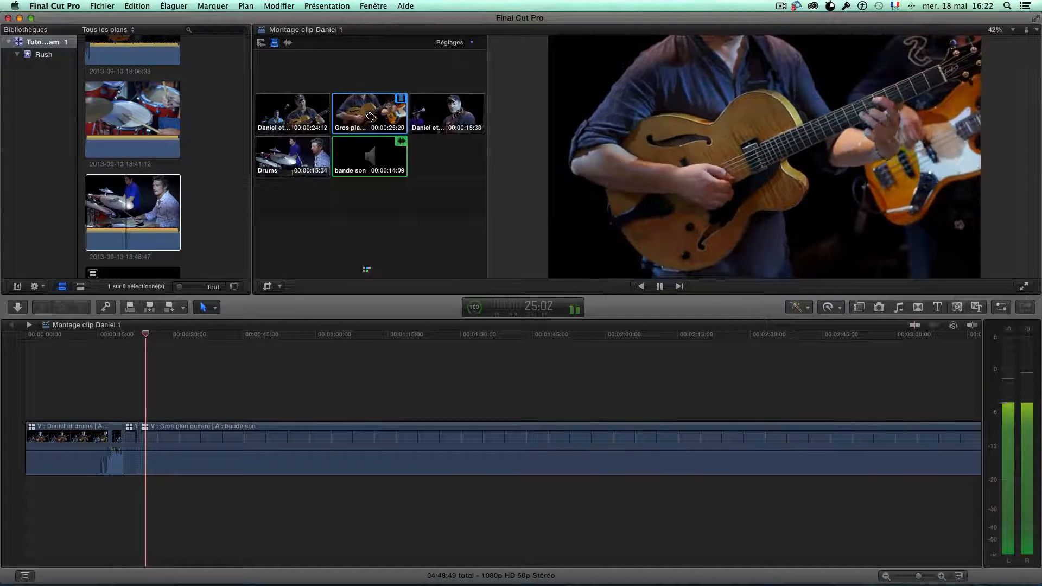
left_click(299, 120)
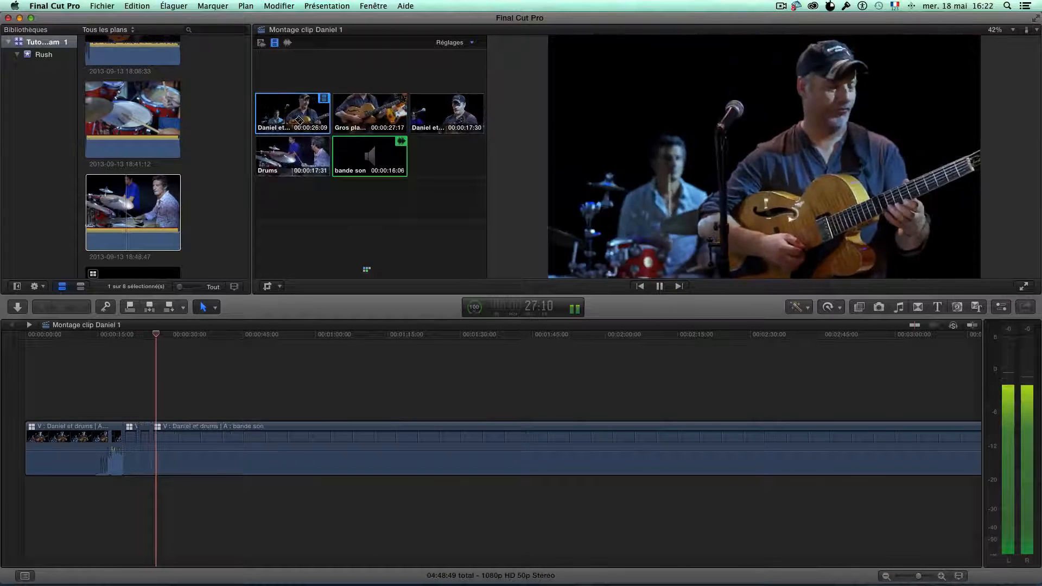
key("space")
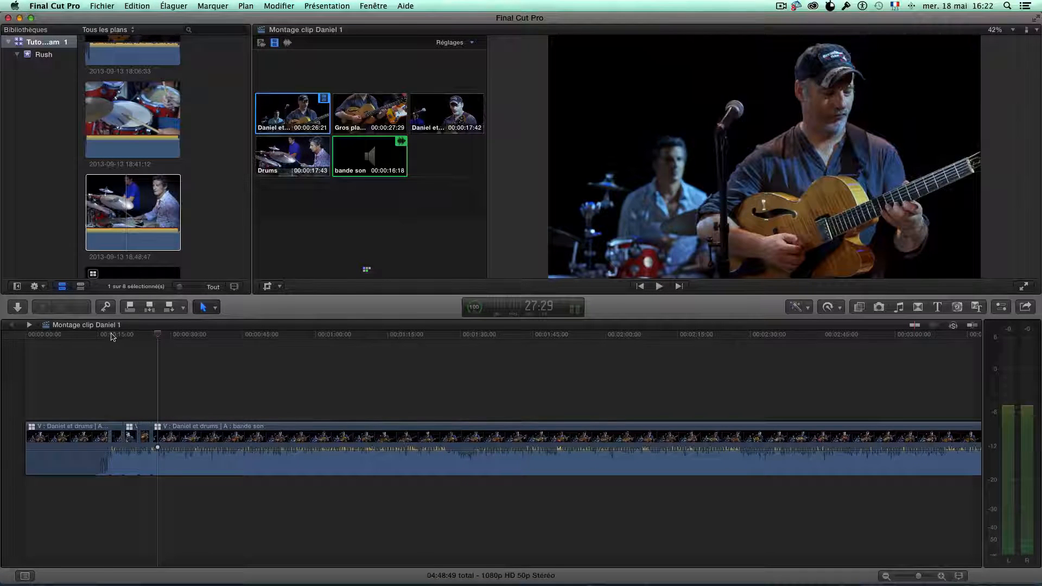
Play back the live angle cuts from about 17 seconds to review them.
left_click(111, 336)
key("space")
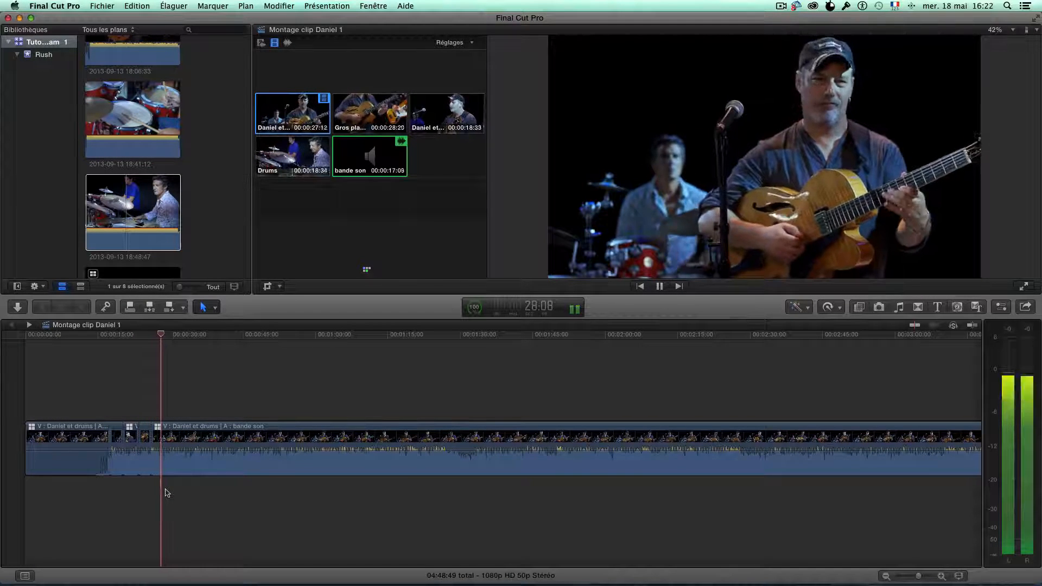
key("space")
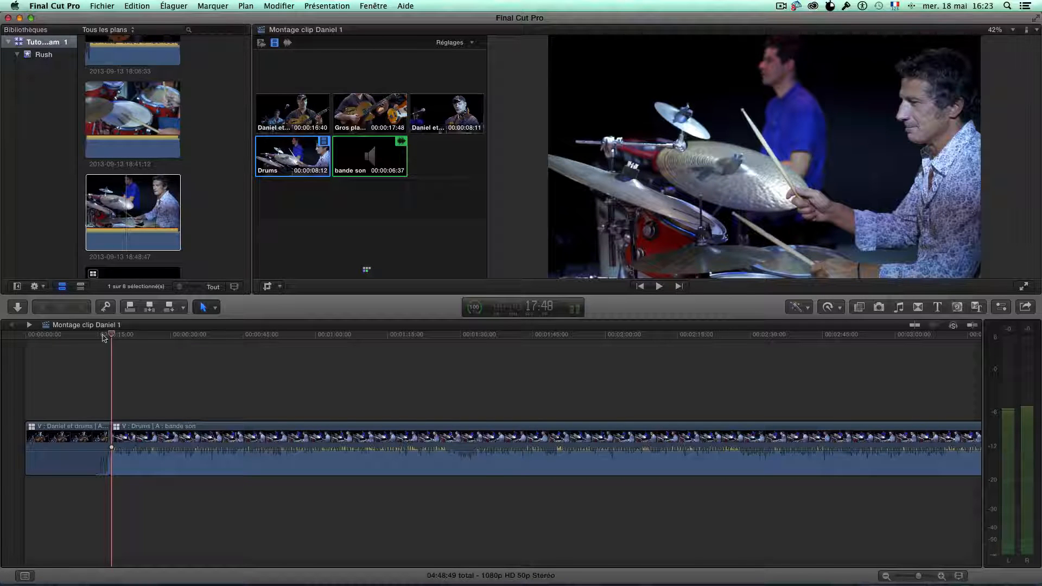
Cut the multicam clip at 16:09, start playback and cut live to angles 2, 1, 3 and back to 2 up to about 35 seconds.
left_click(104, 336)
key("i")
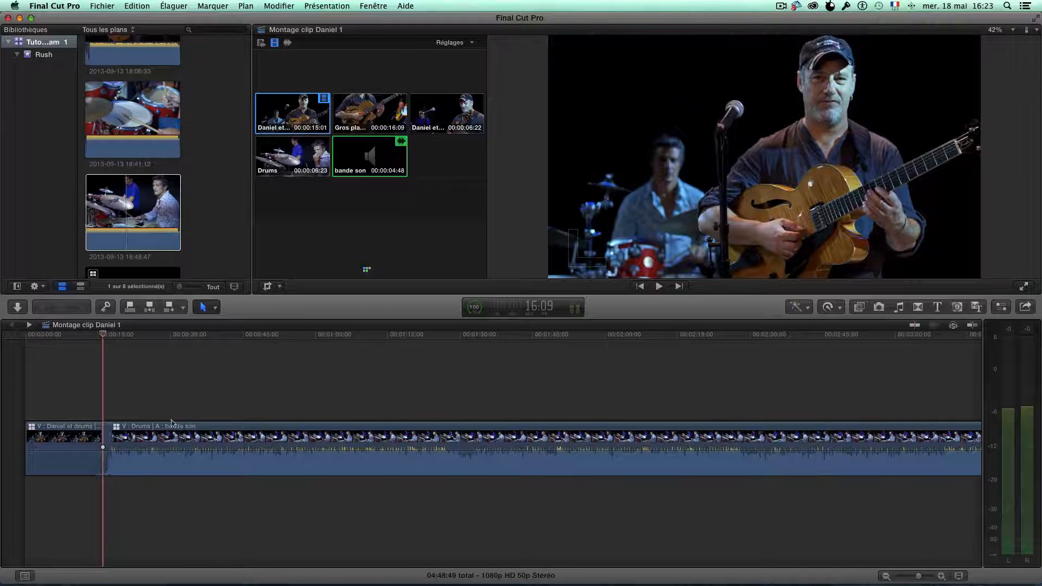
key("space")
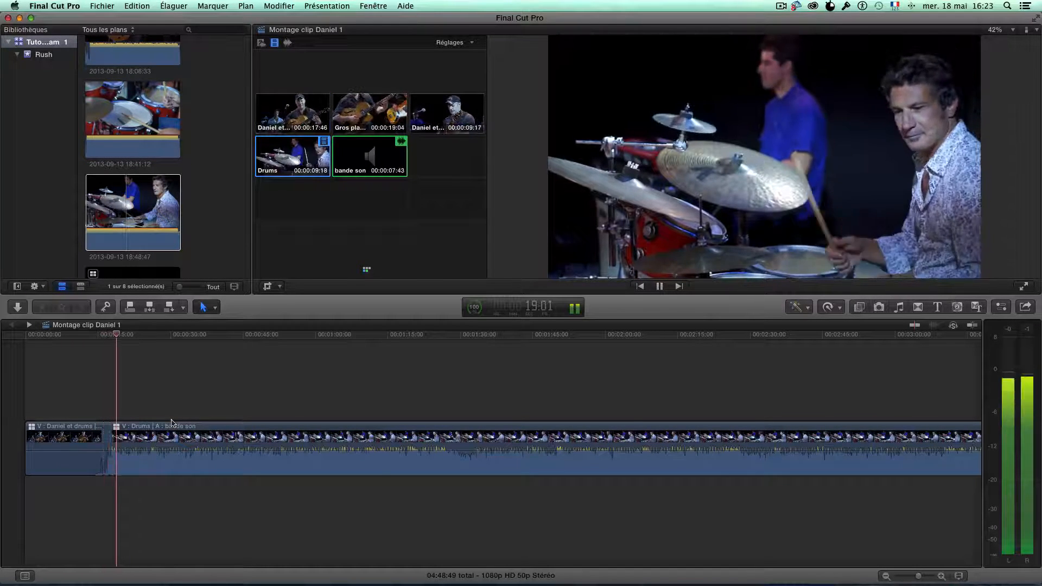
key("2")
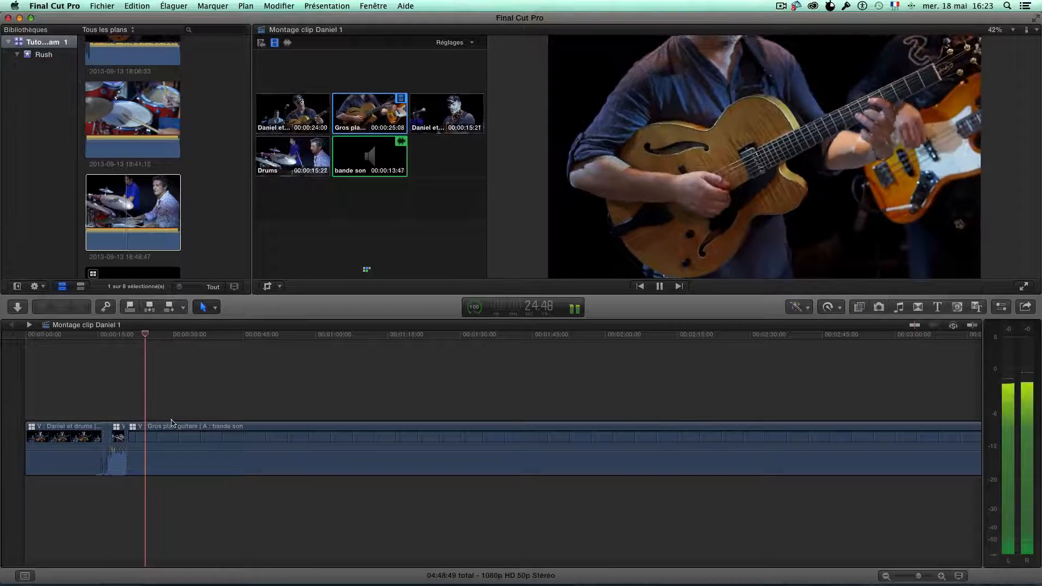
key("1")
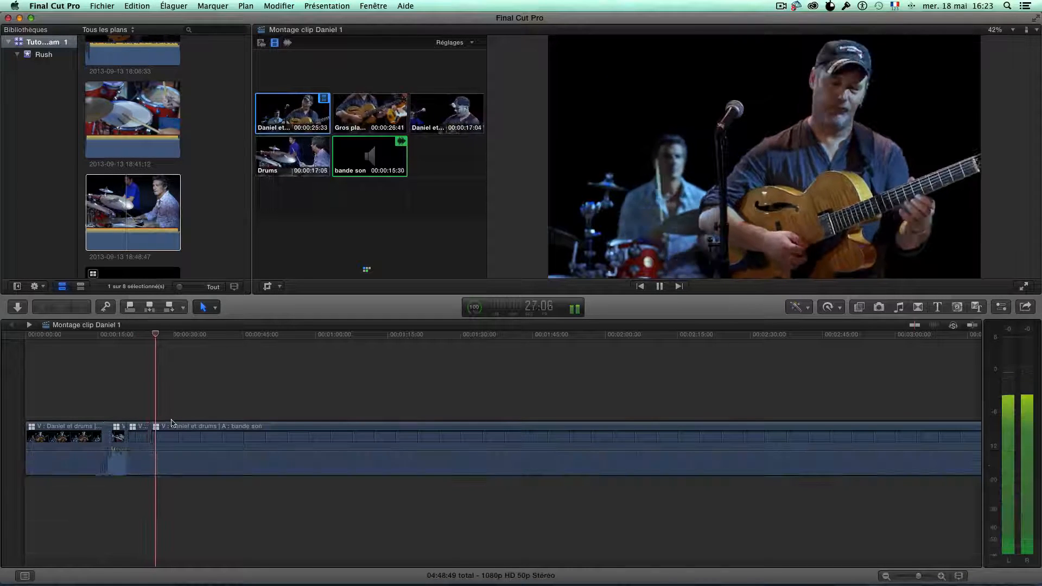
key("3")
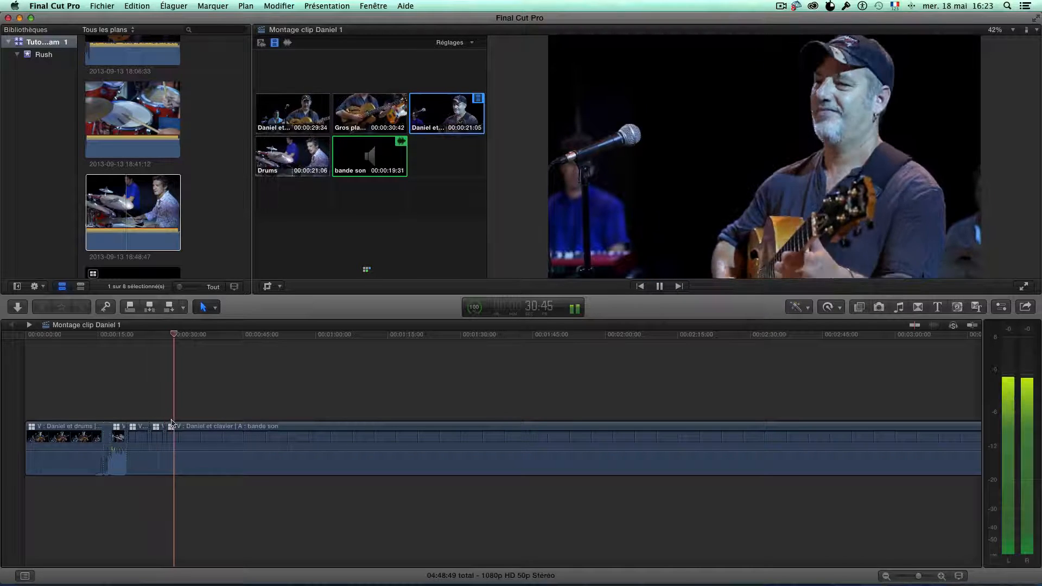
key("2")
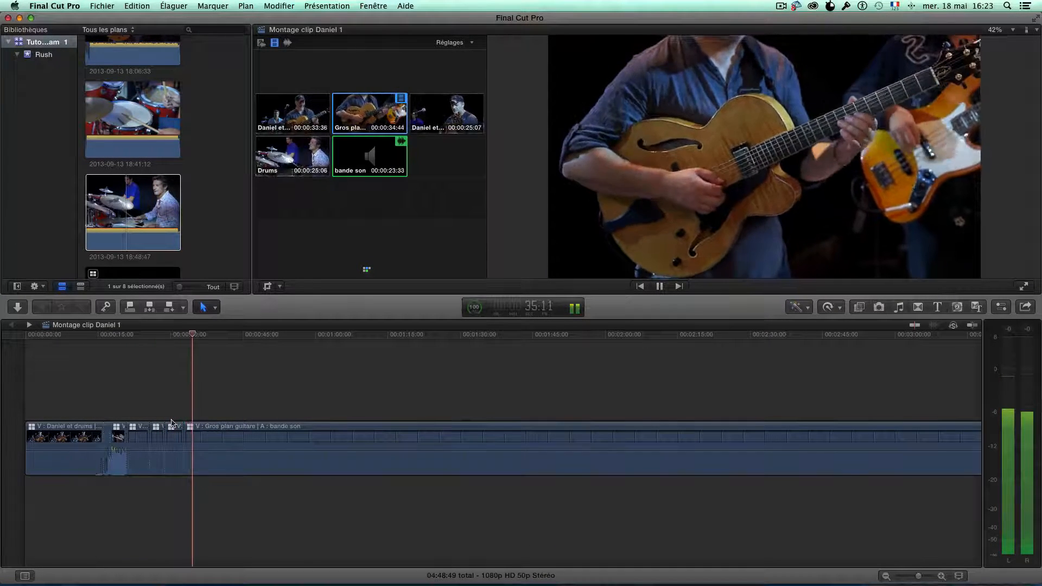
Continue cutting live during playback to angles 1, 2, 1, 3 and 1, and stop at 52:42.
key("1")
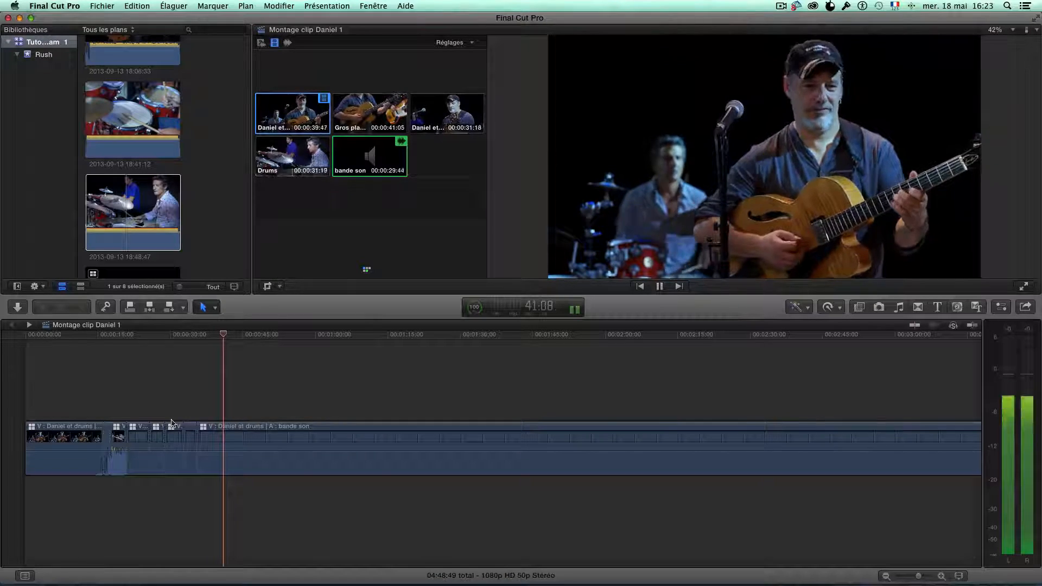
key("2")
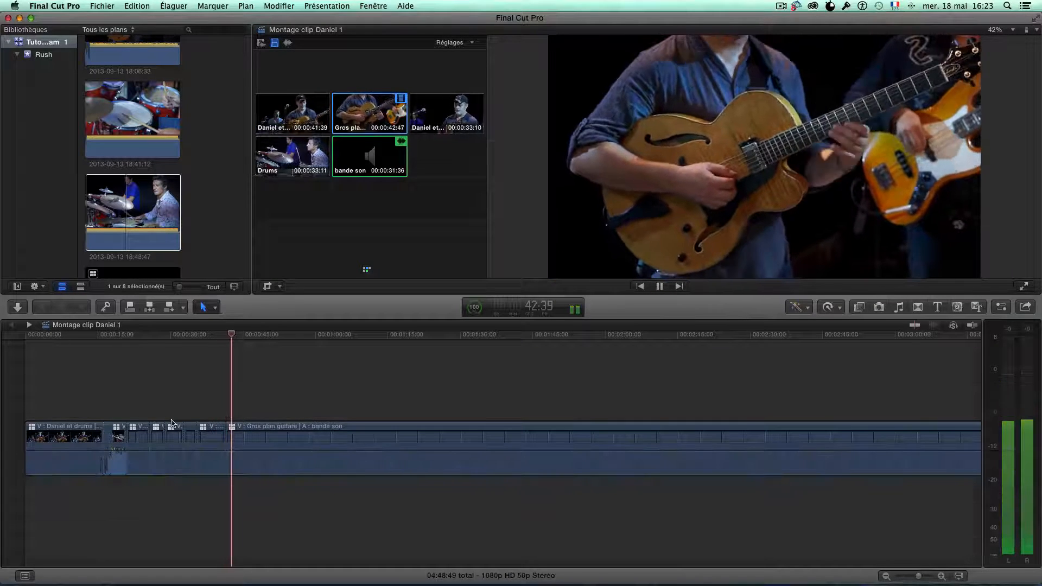
key("1")
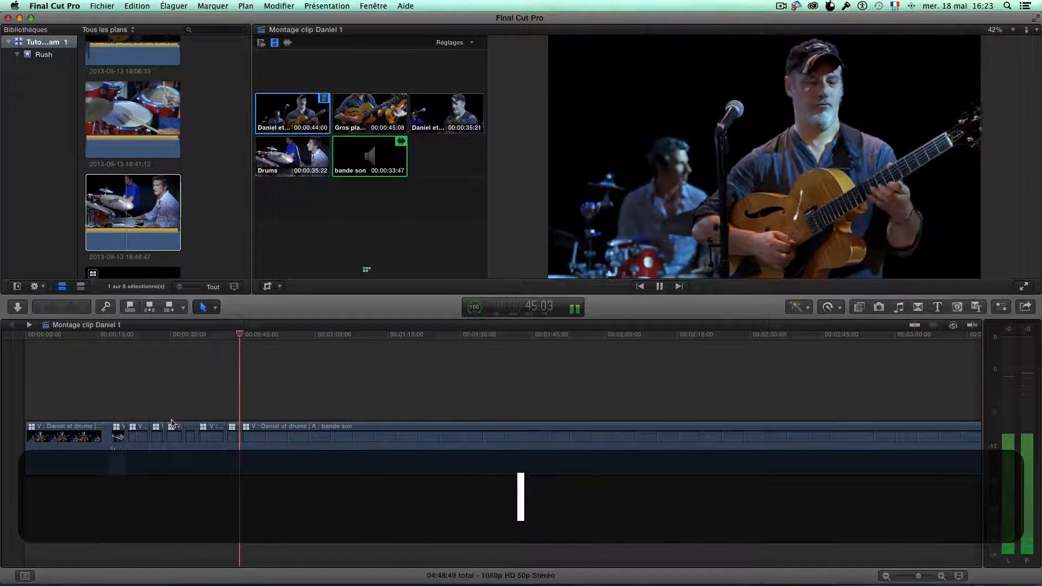
key("3")
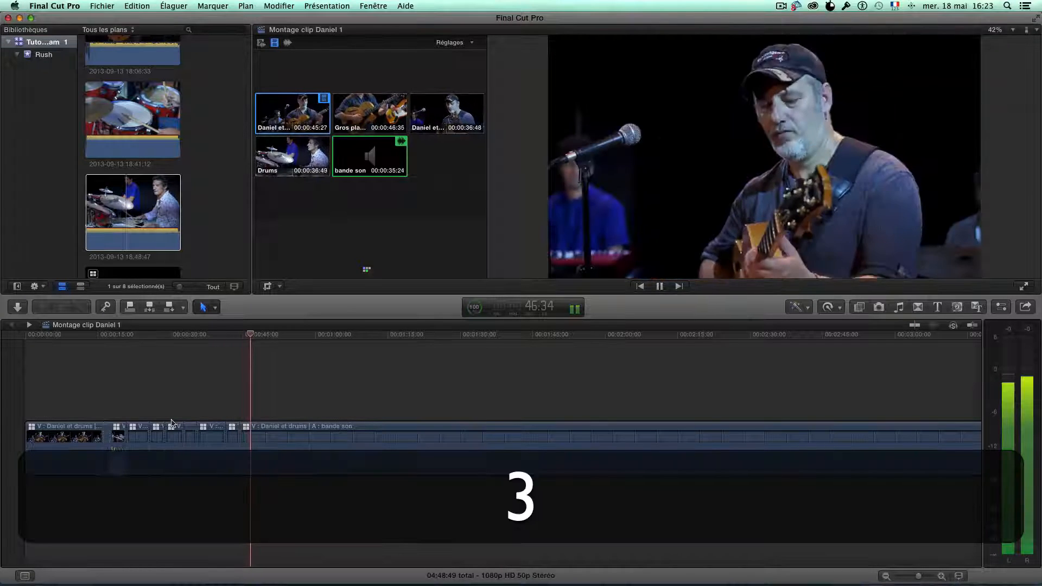
key("1")
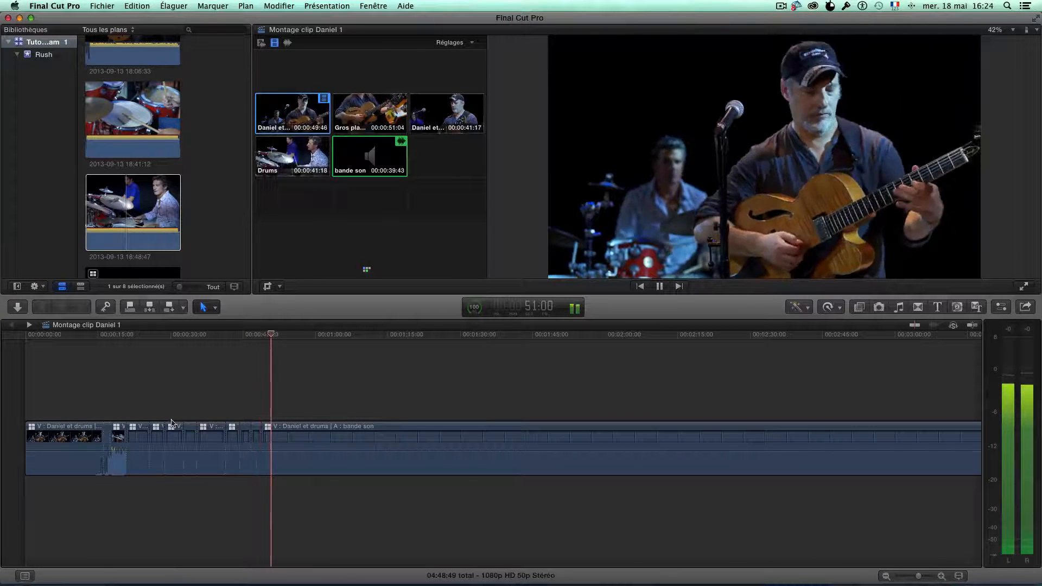
key("space")
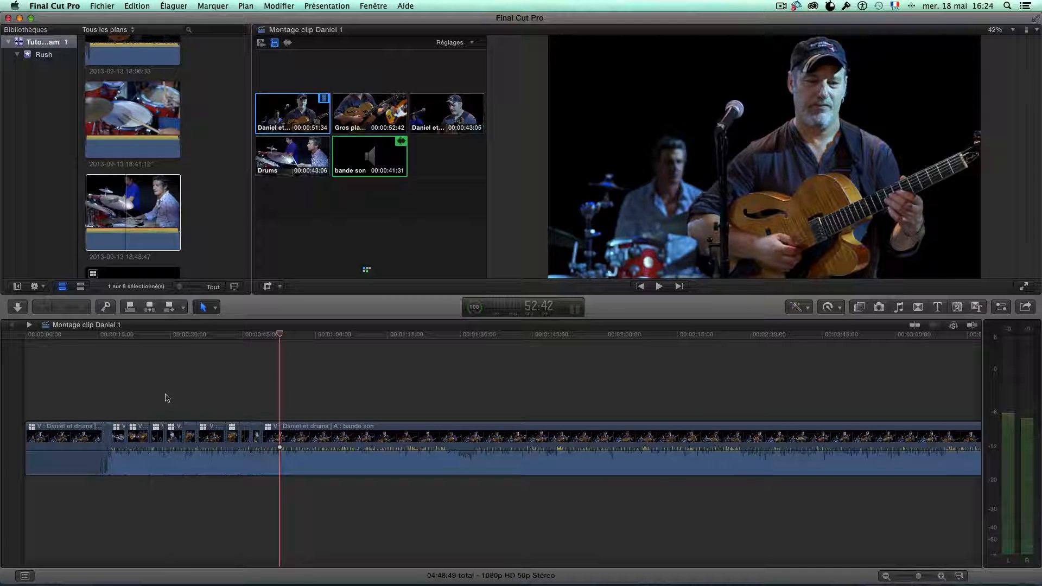
Enlarge the edited part of the timeline and play the first cuts from about 16 seconds to 18:12.
left_click_drag(109, 378, 482, 493)
left_click(224, 517)
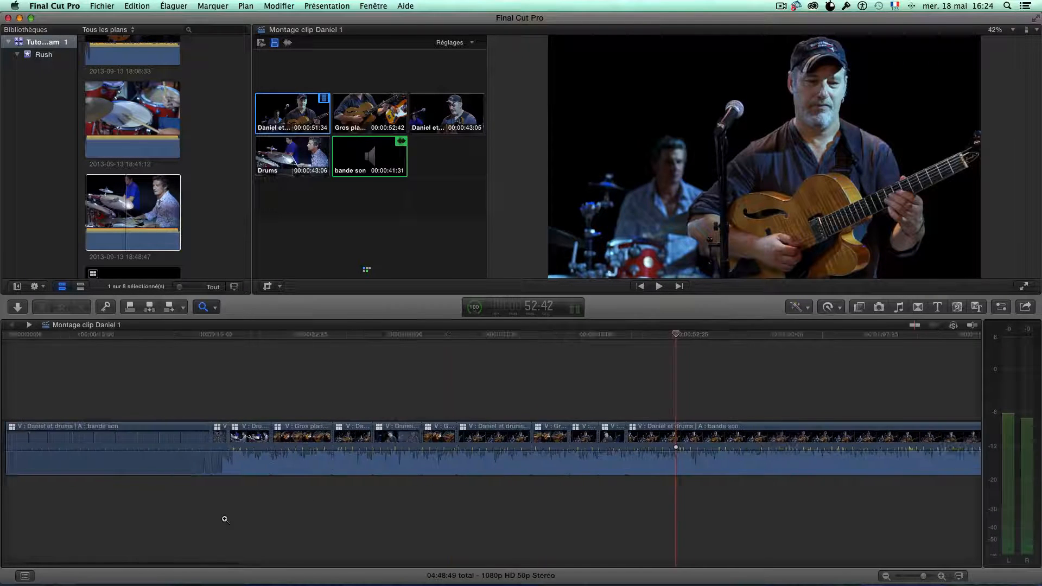
left_click(233, 336)
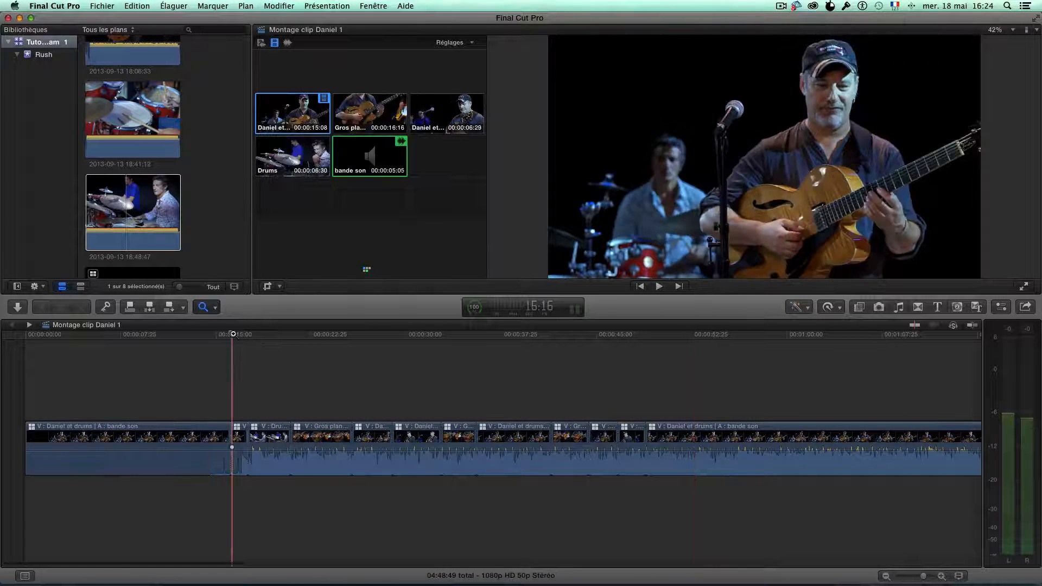
key("space")
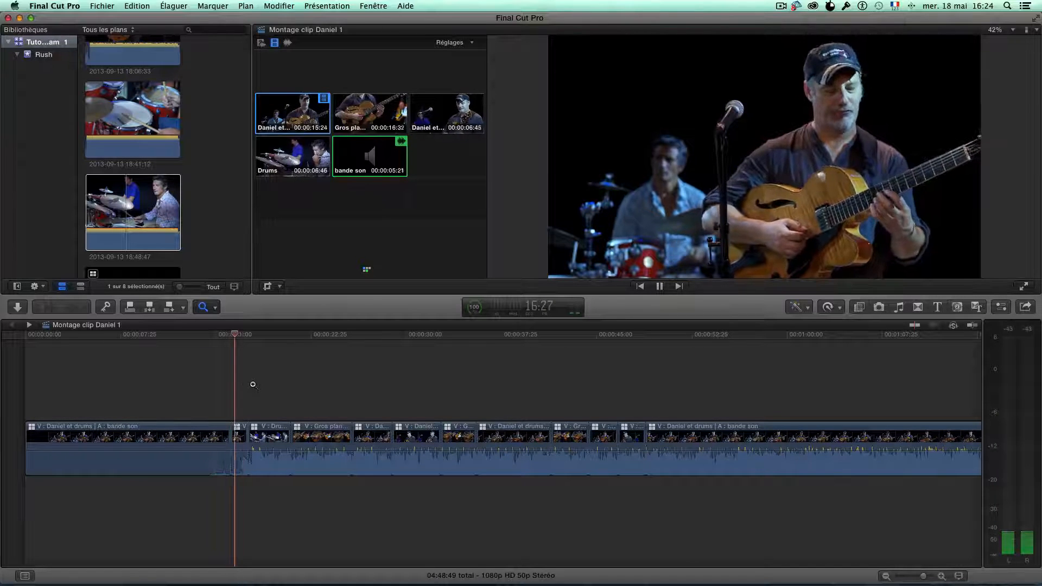
key("space")
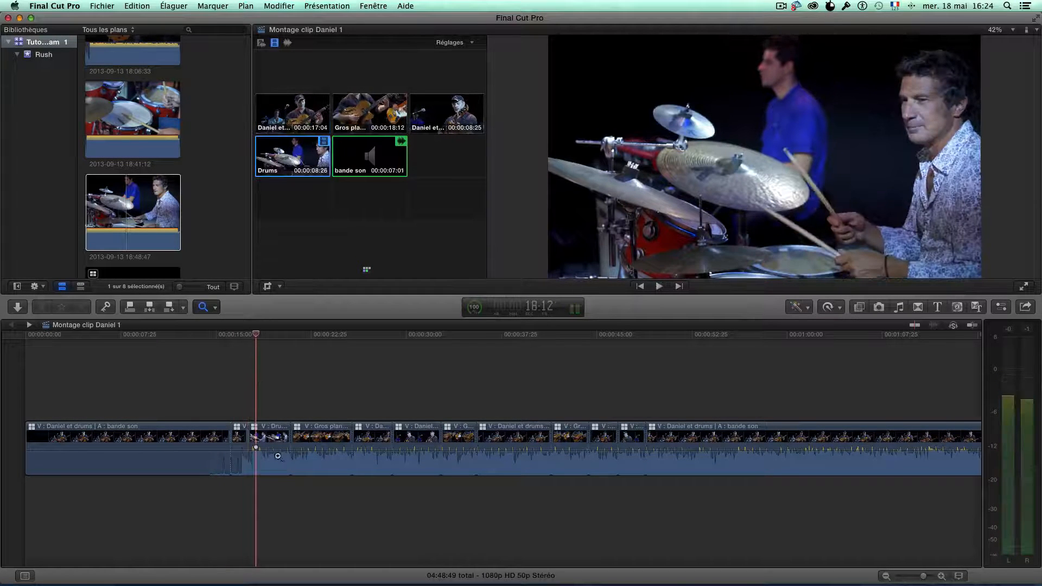
Switch the video angle of the Drums segment at 18:12 to Gros plan guitare.
key("a")
key("a")
right_click(255, 430)
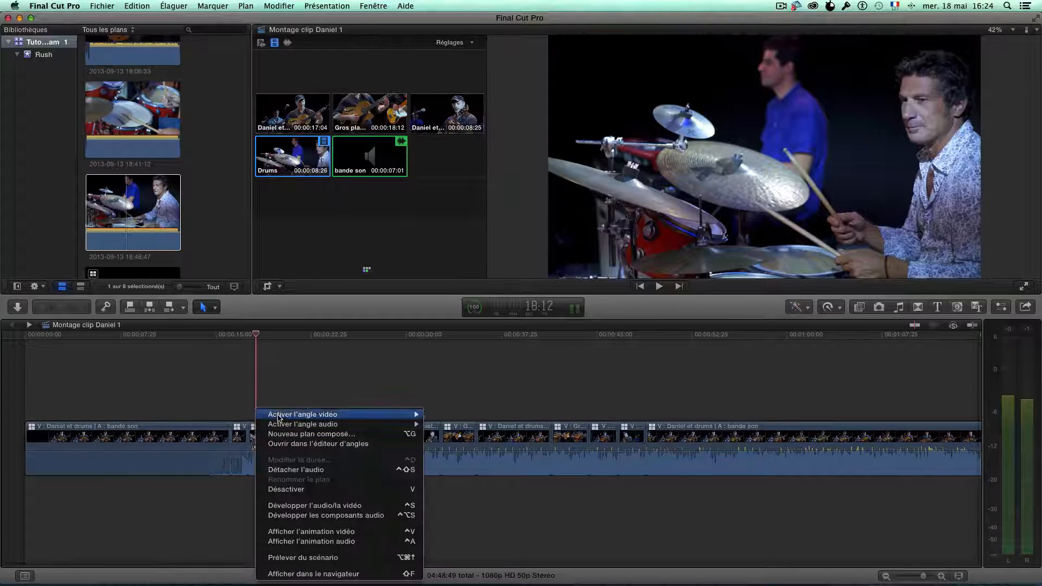
mouse_move(318, 417)
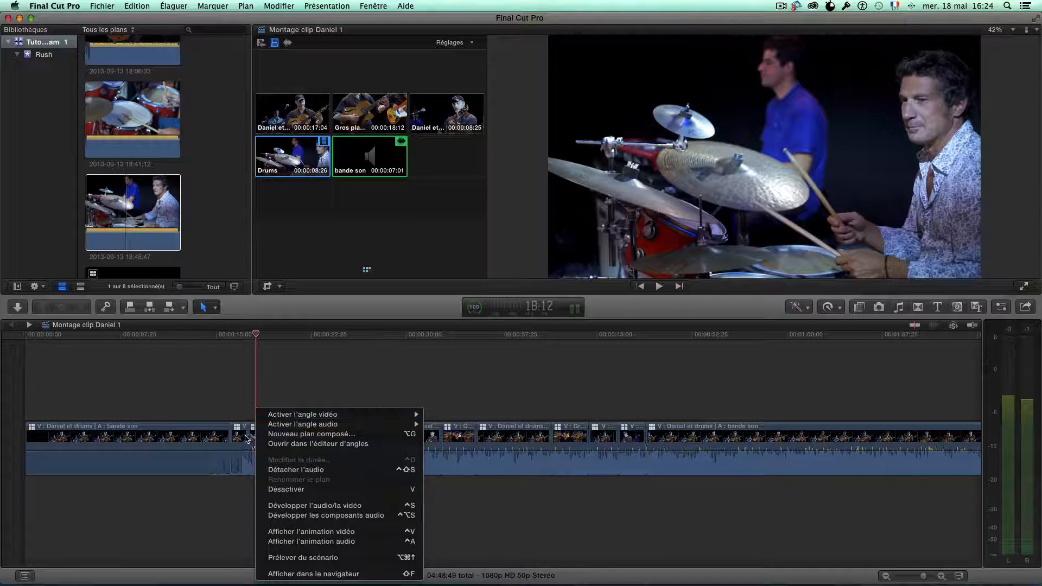
mouse_move(292, 414)
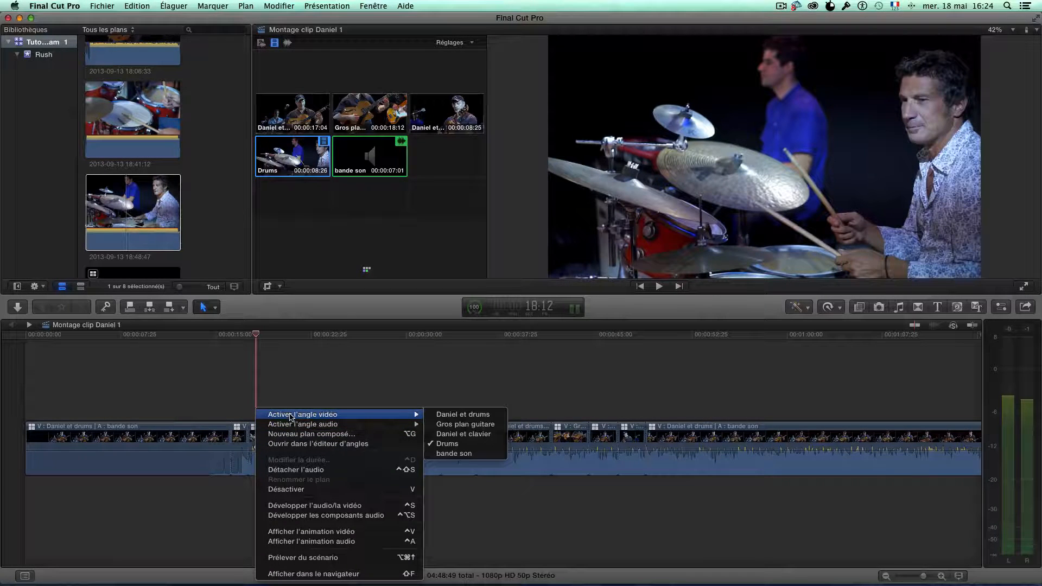
left_click(455, 424)
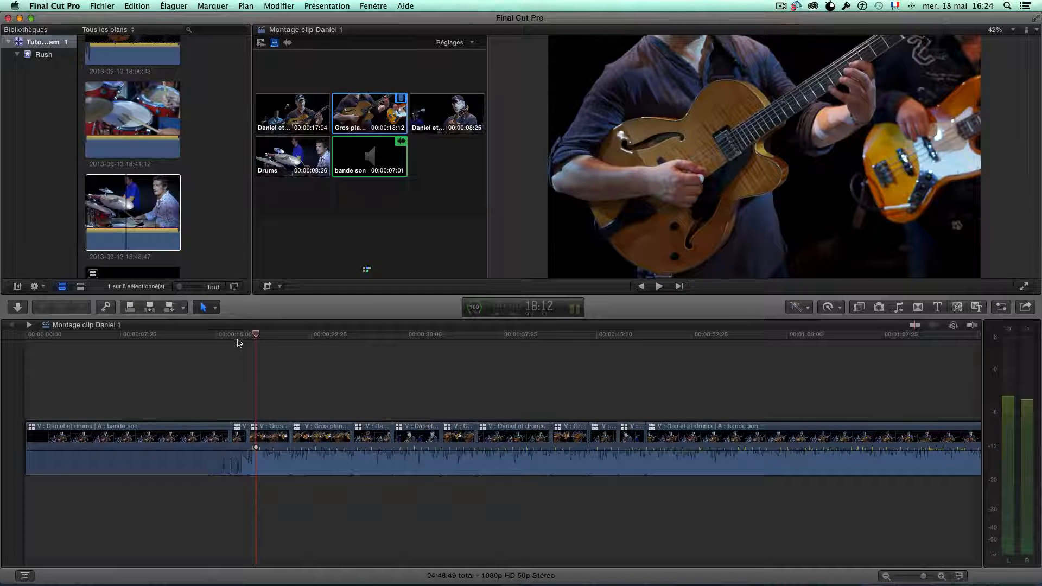
Play the timeline from about 16 seconds to 21:36 to review the changed angle.
left_click(237, 342)
key("space")
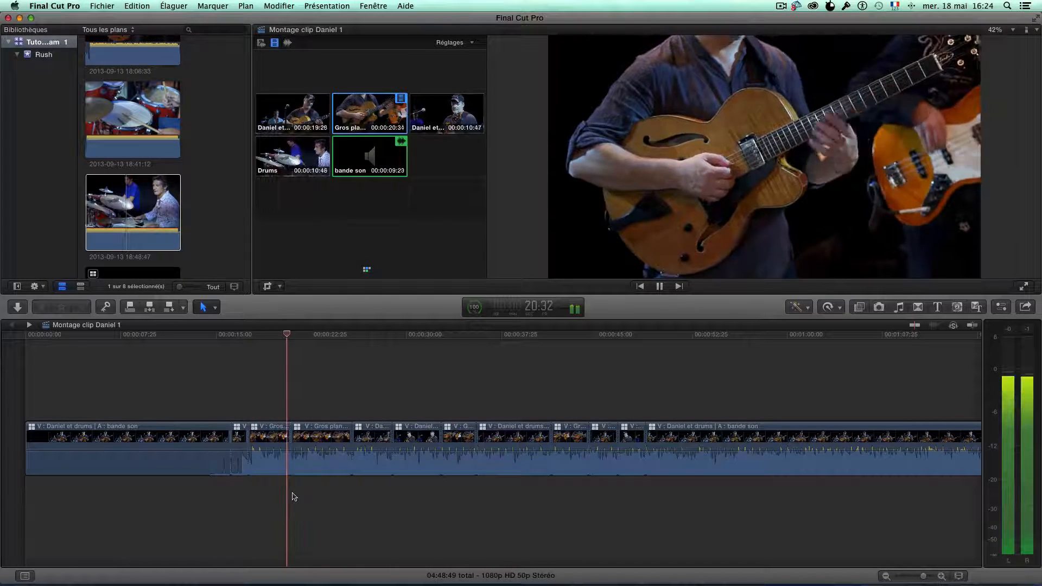
key("space")
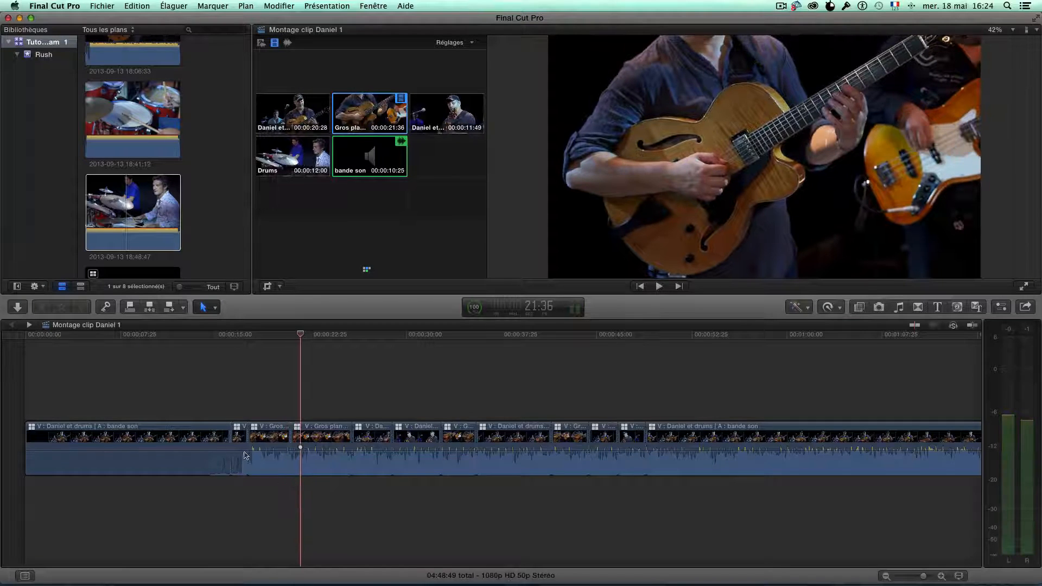
Enlarge the timeline around 16:33 and show the clips with larger filmstrips, smaller waveforms and a slightly greater clip height.
left_click(237, 339)
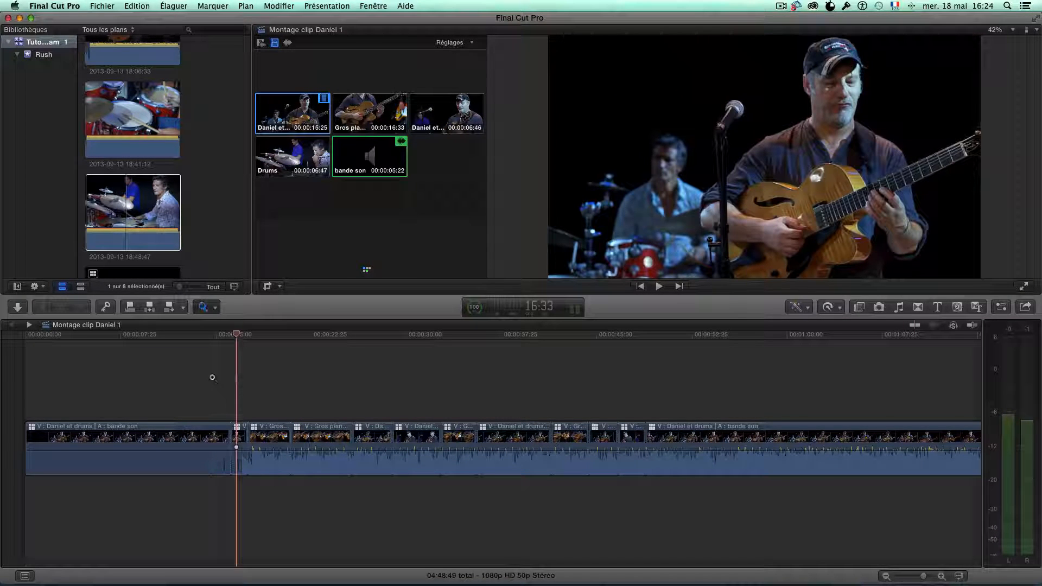
left_click_drag(212, 377, 361, 510)
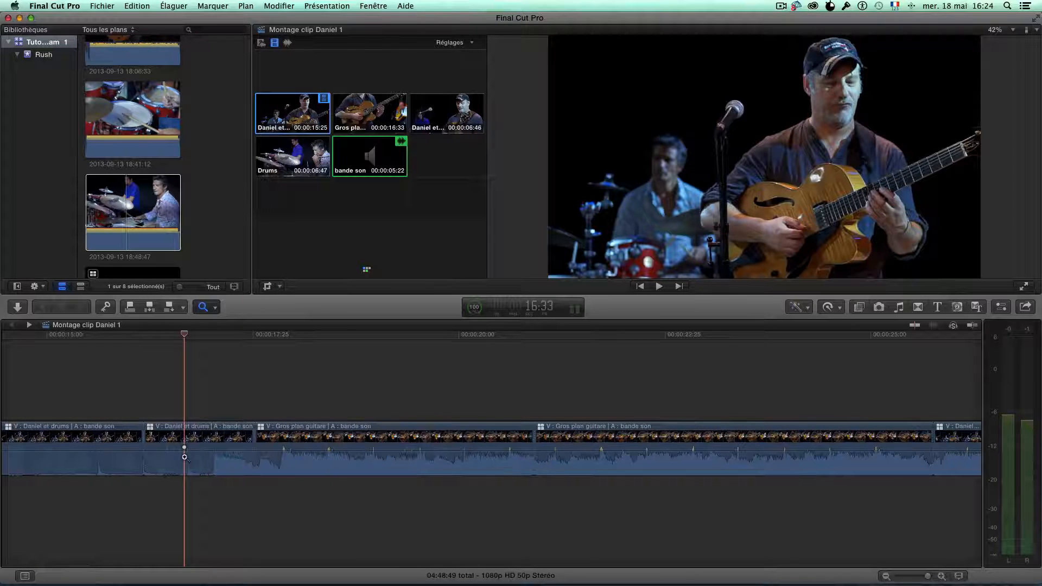
scroll(184, 457, "left", 5)
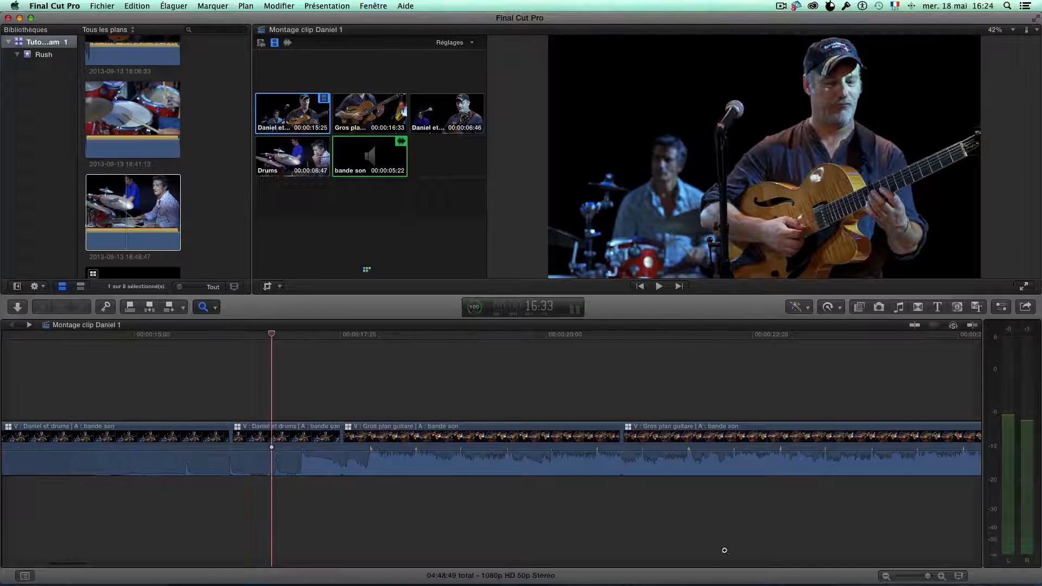
left_click(960, 576)
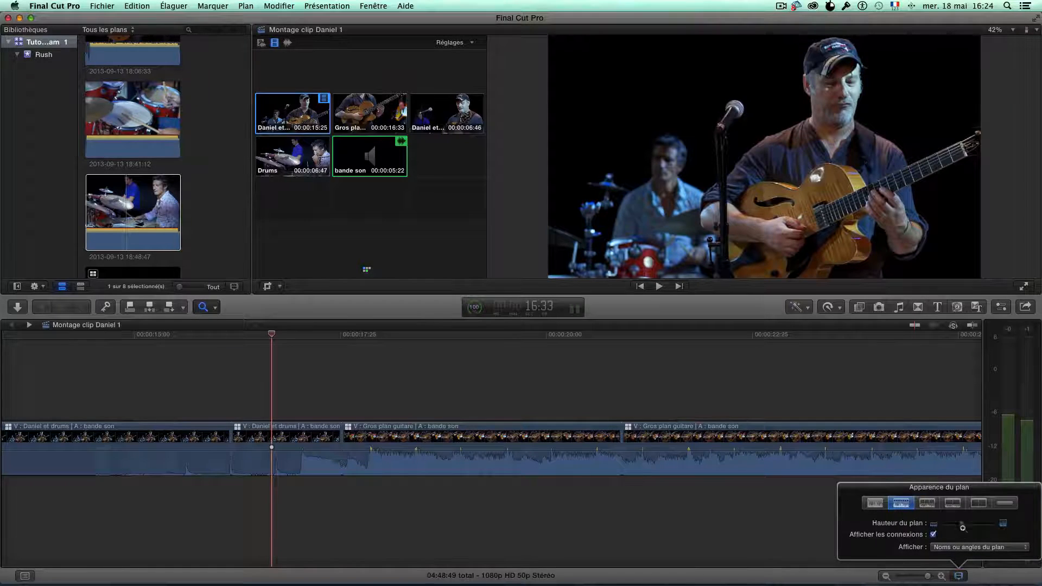
left_click(952, 503)
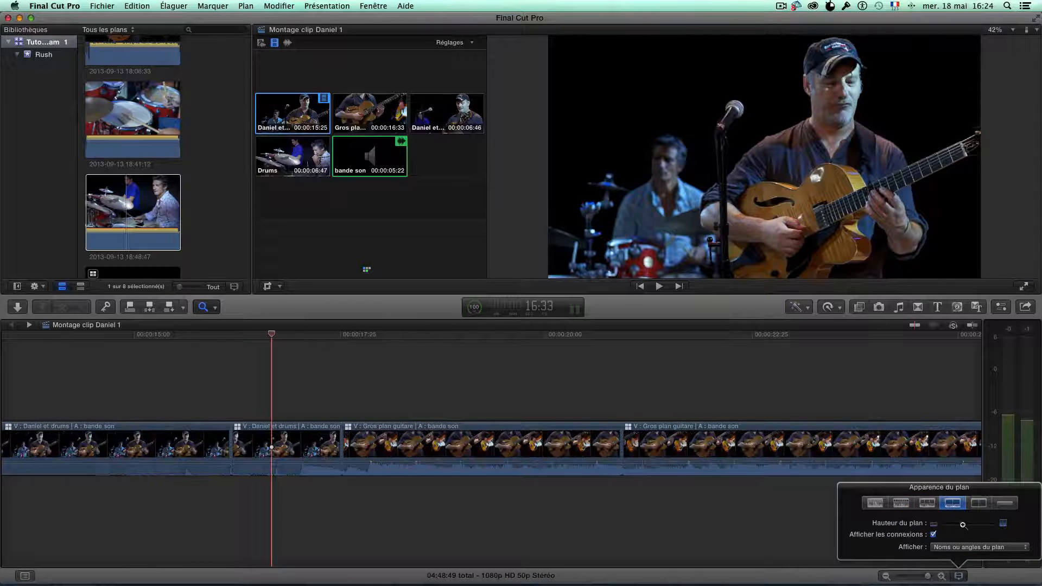
left_click_drag(962, 525, 966, 524)
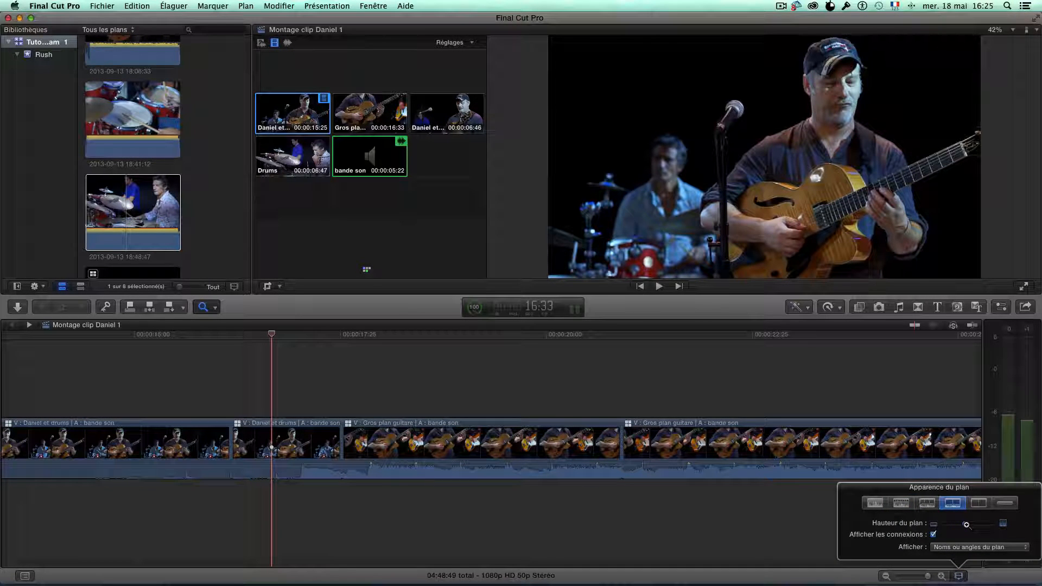
left_click(396, 534)
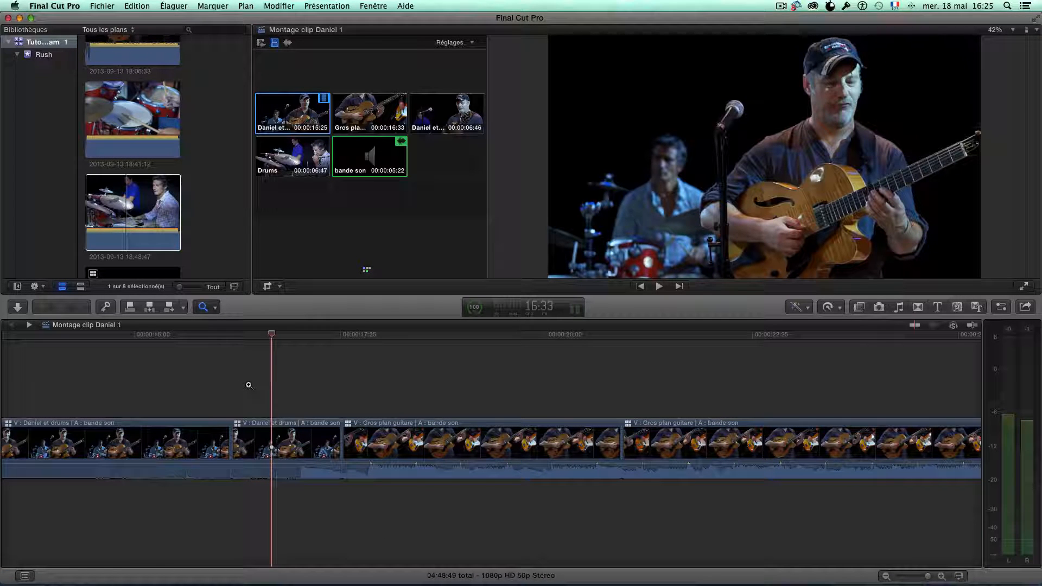
Play the cut to the guitar close-up from 17:04 to 19:08 to check its timing.
left_click(307, 337)
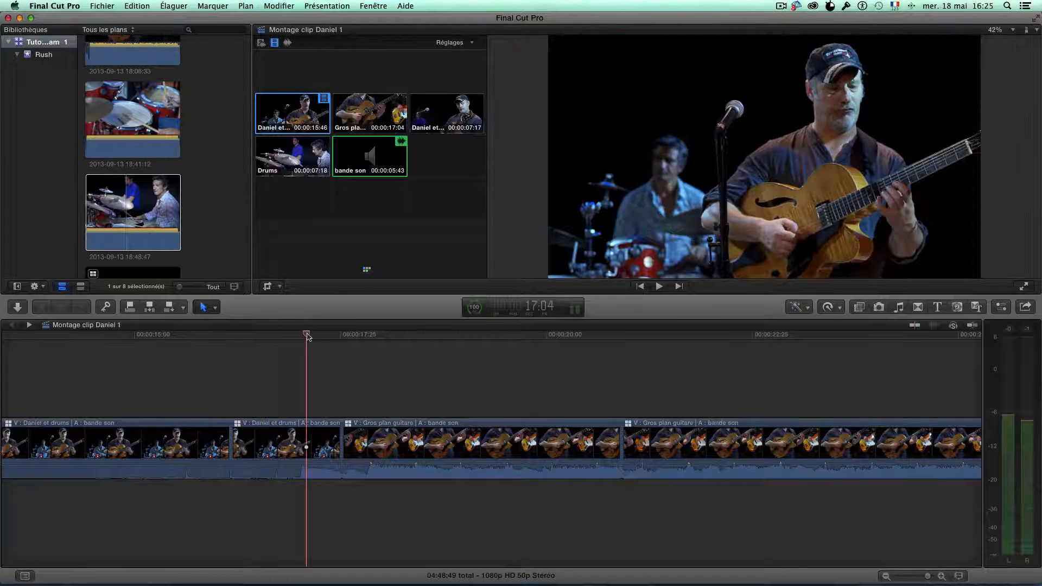
key("space")
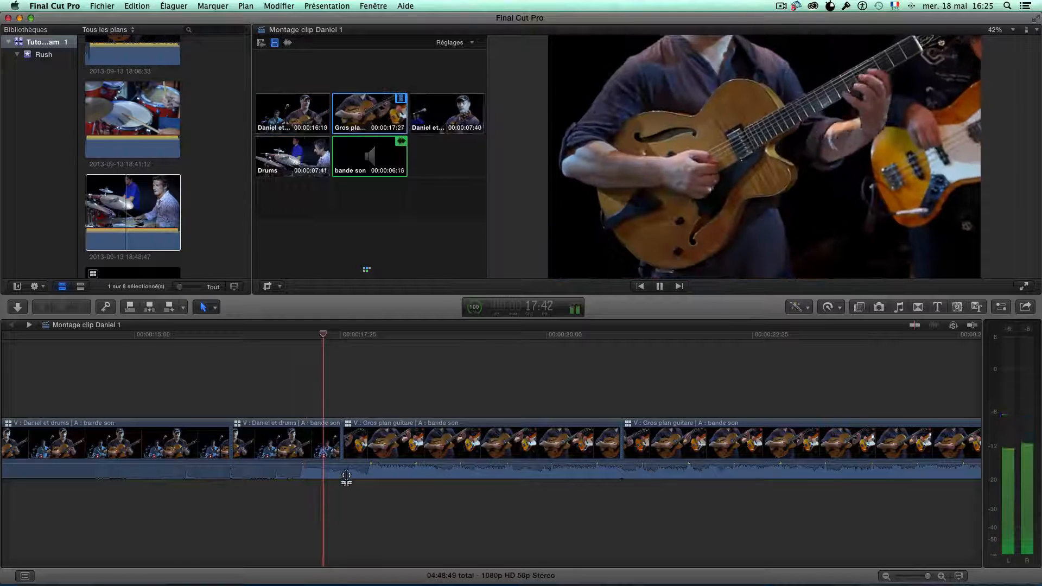
key("space")
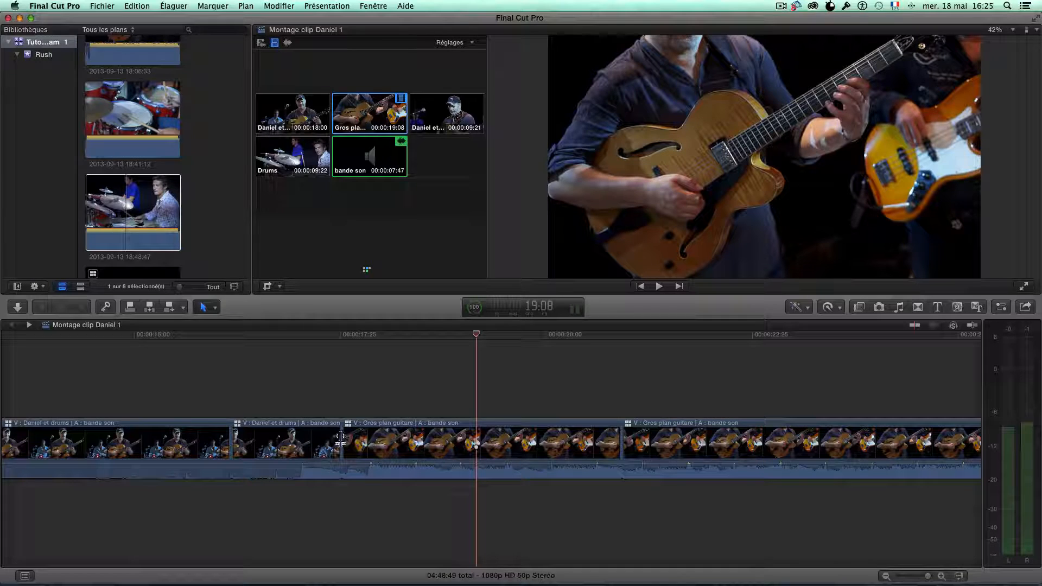
Roll the cut before the first Gros plan guitare segment later in two moves, to about 19 seconds.
left_click_drag(340, 439, 388, 447)
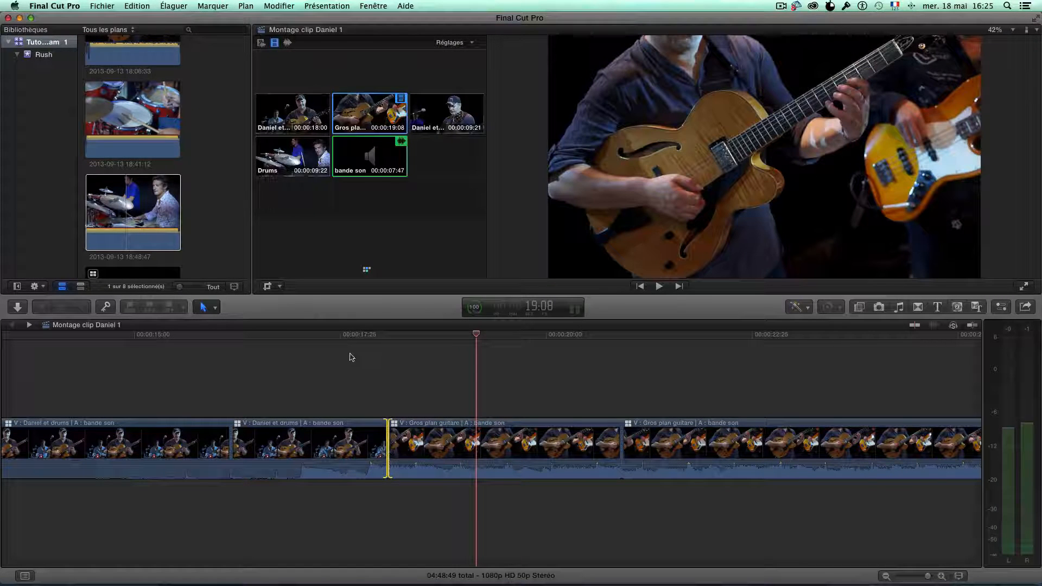
left_click(338, 336)
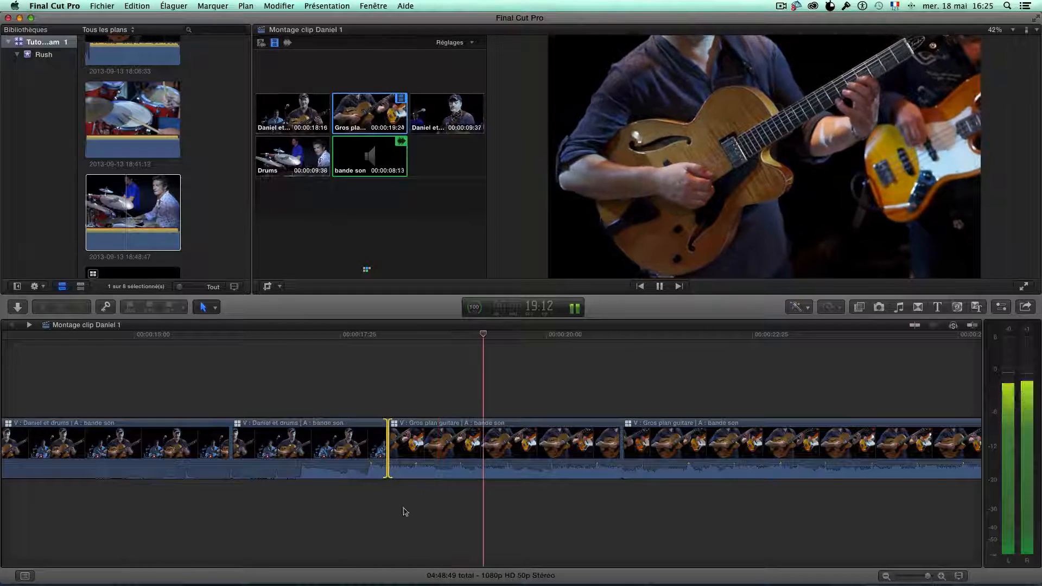
left_click_drag(388, 447, 463, 448)
Play the adjusted cut from 17:29 to 25:30.
left_click(349, 335)
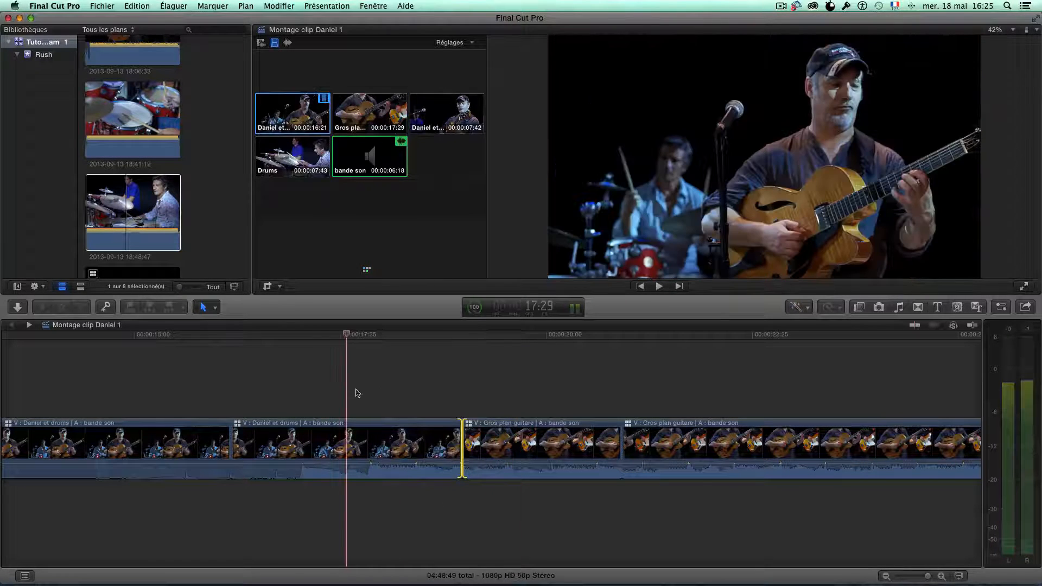
key("space")
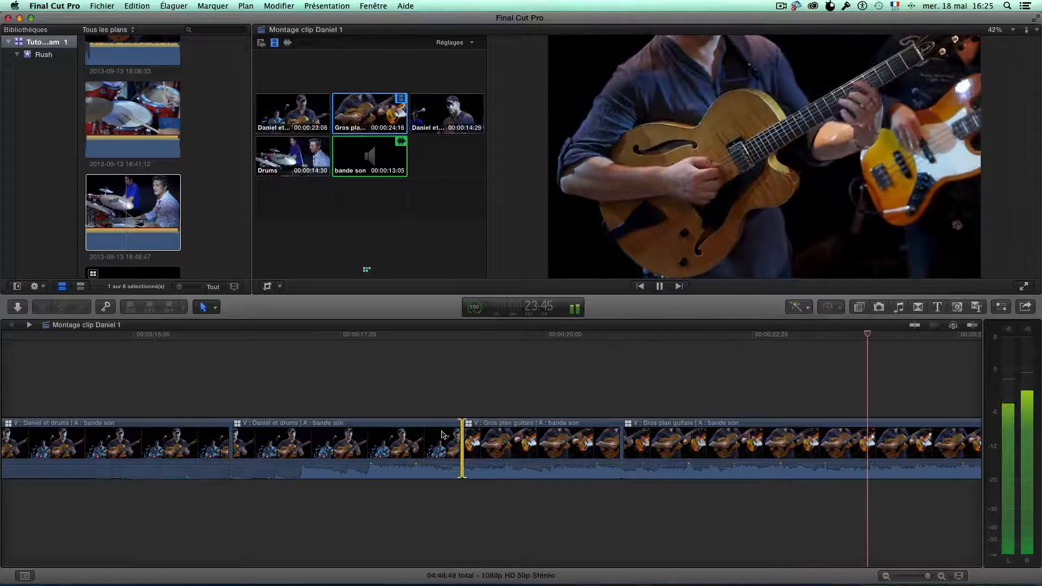
key("space")
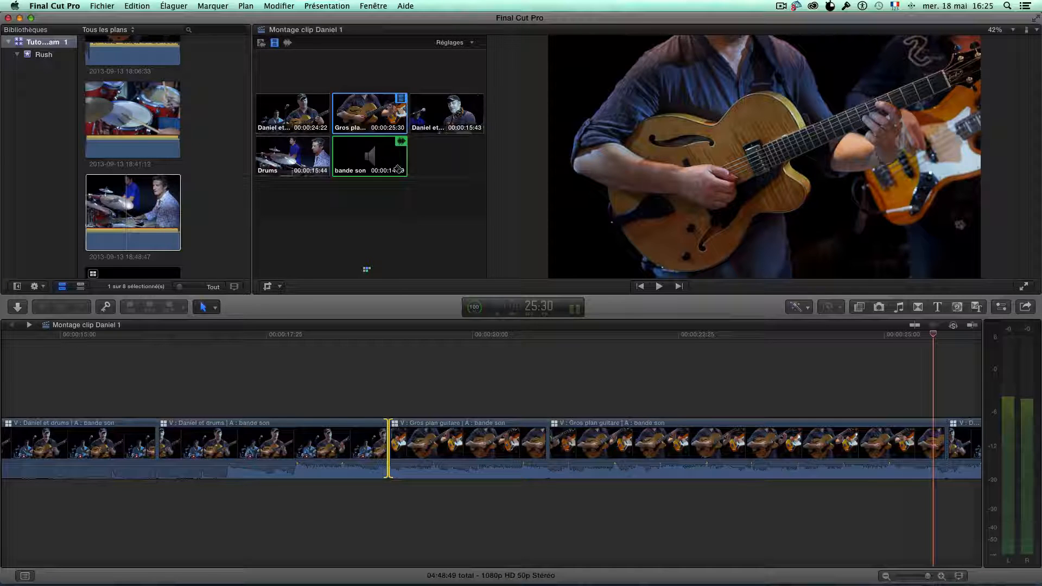
Hide the angle viewer and play the edit in the enlarged viewer up to 29:47.
left_click(323, 172)
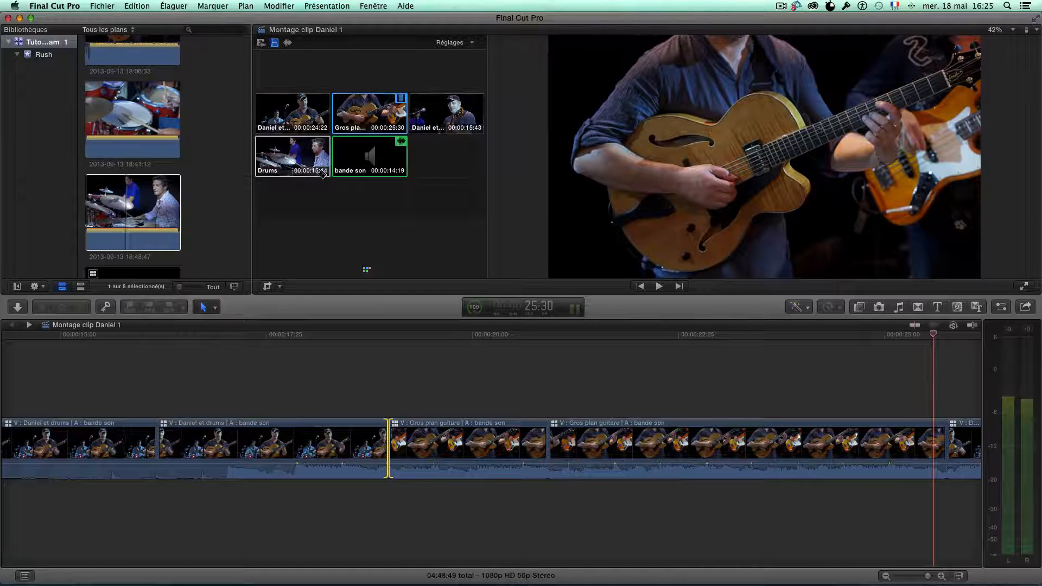
left_click(1035, 31)
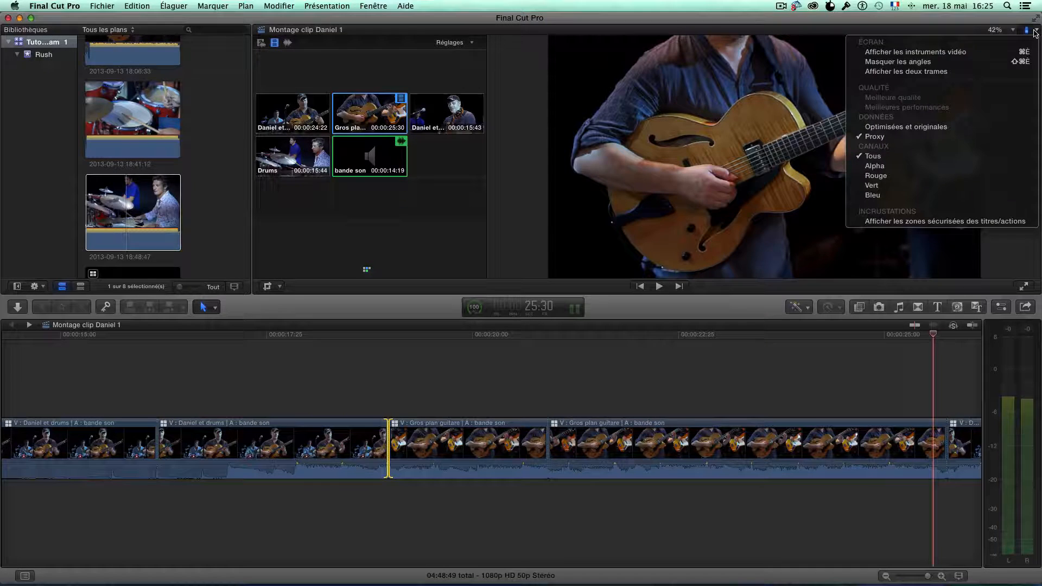
left_click(877, 66)
key("space")
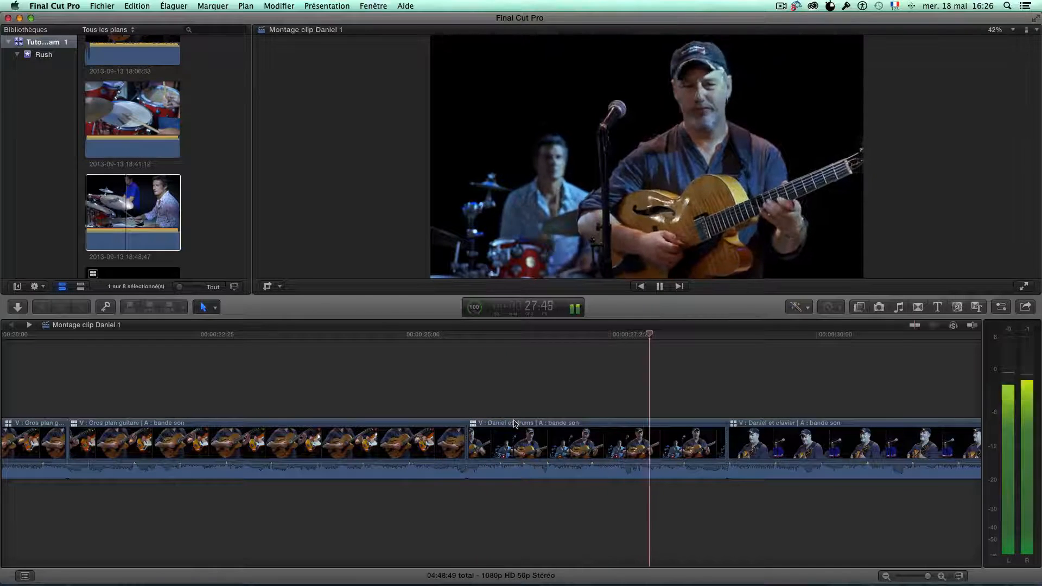
key("space")
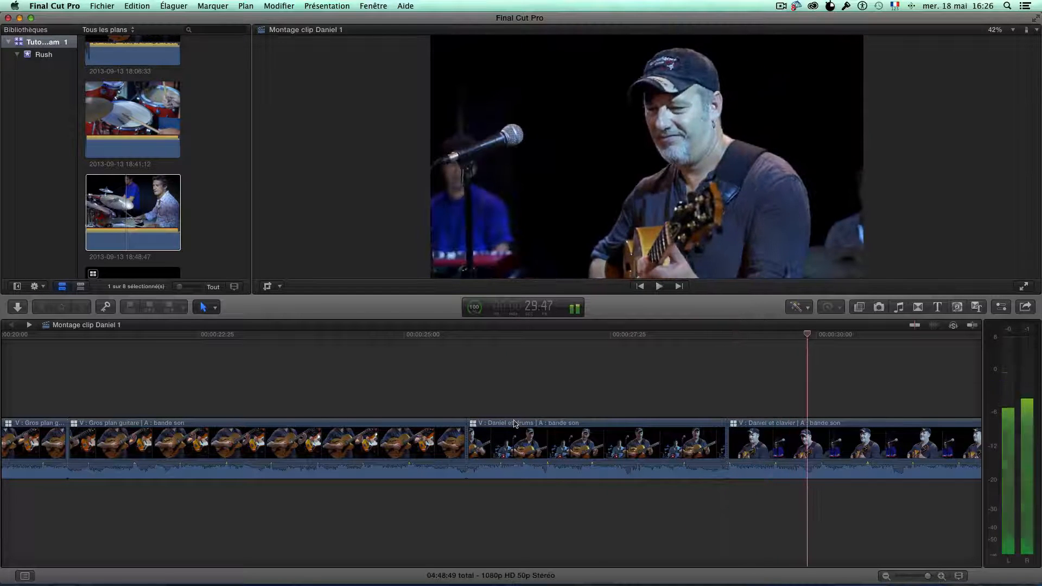
scroll(515, 423, "left", 3)
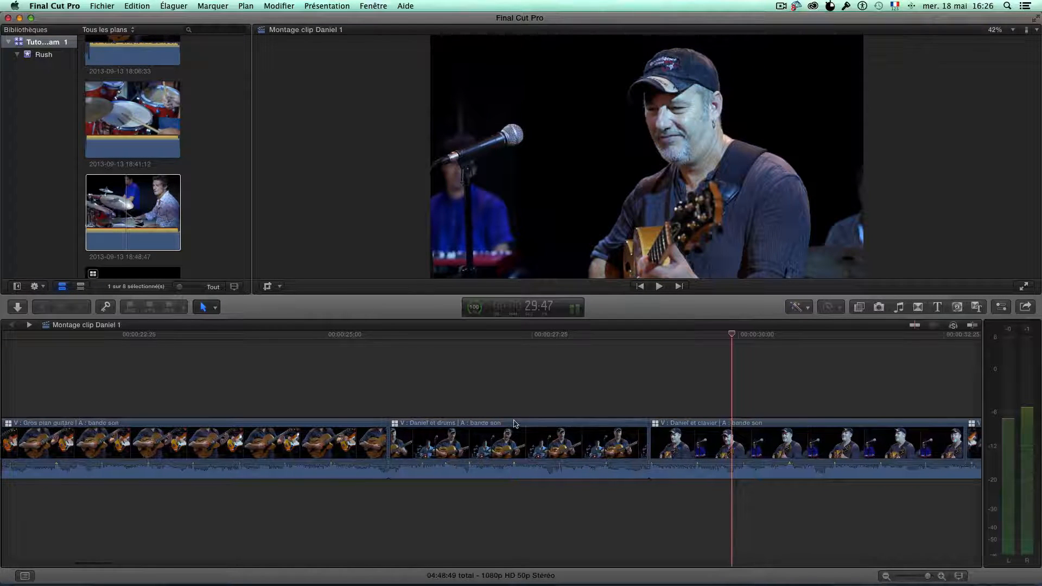
left_click(124, 118)
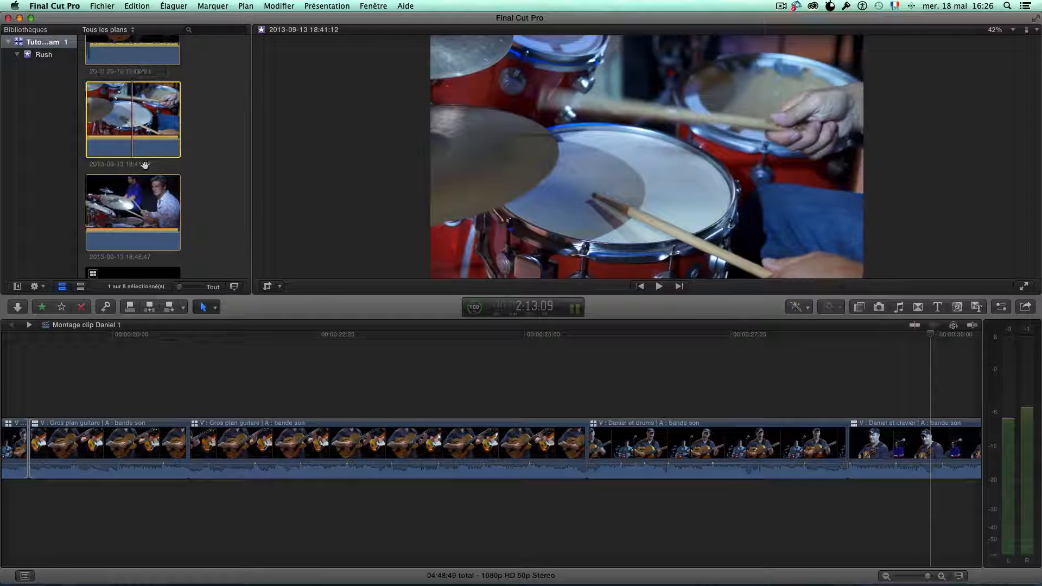
scroll(287, 400, "left", 10)
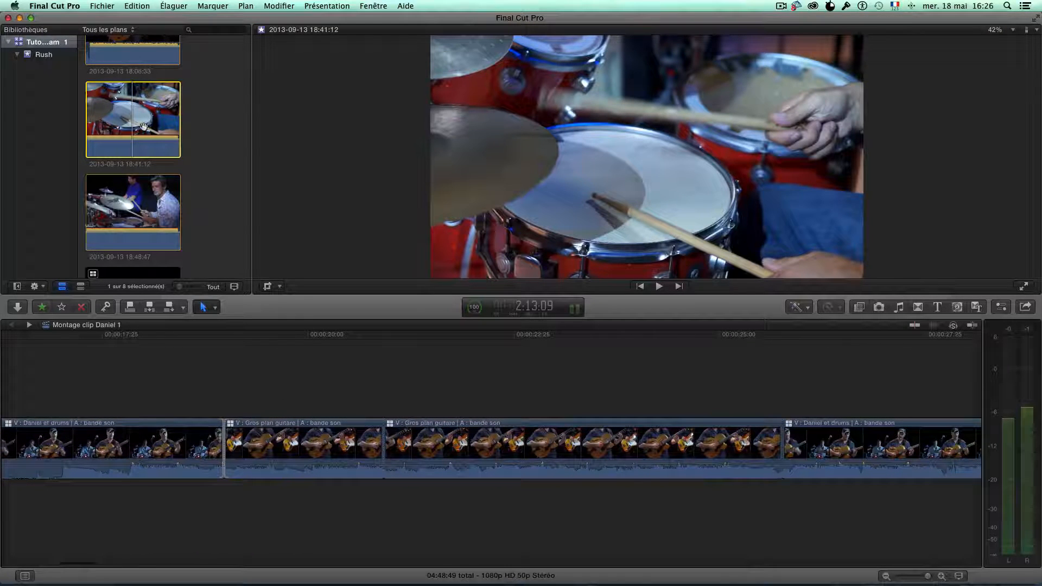
double_click(292, 422)
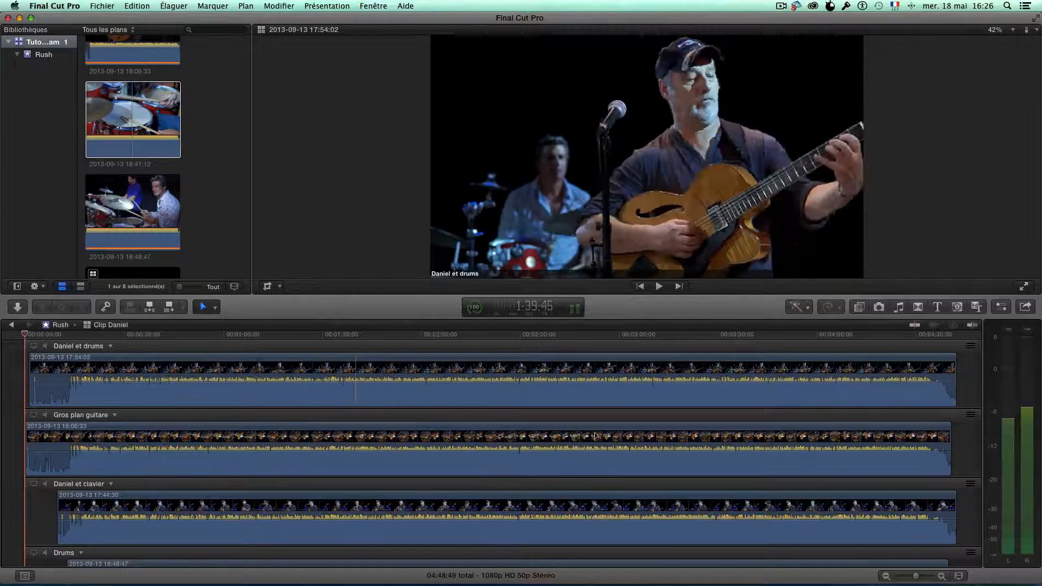
Add a new angle below the multicam clip's first angle and name it Drums Gros plan.
left_click(109, 346)
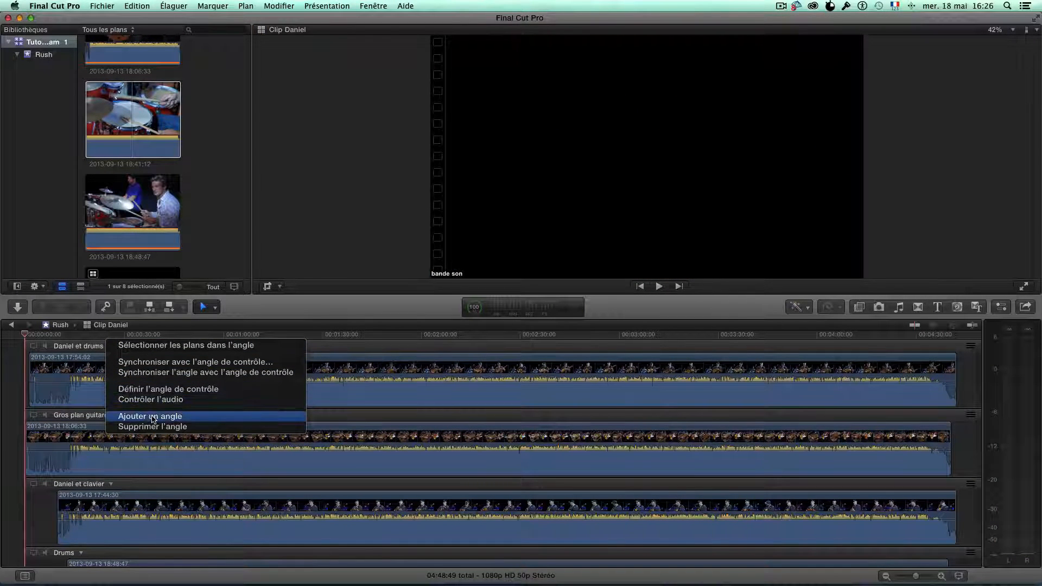
left_click(163, 418)
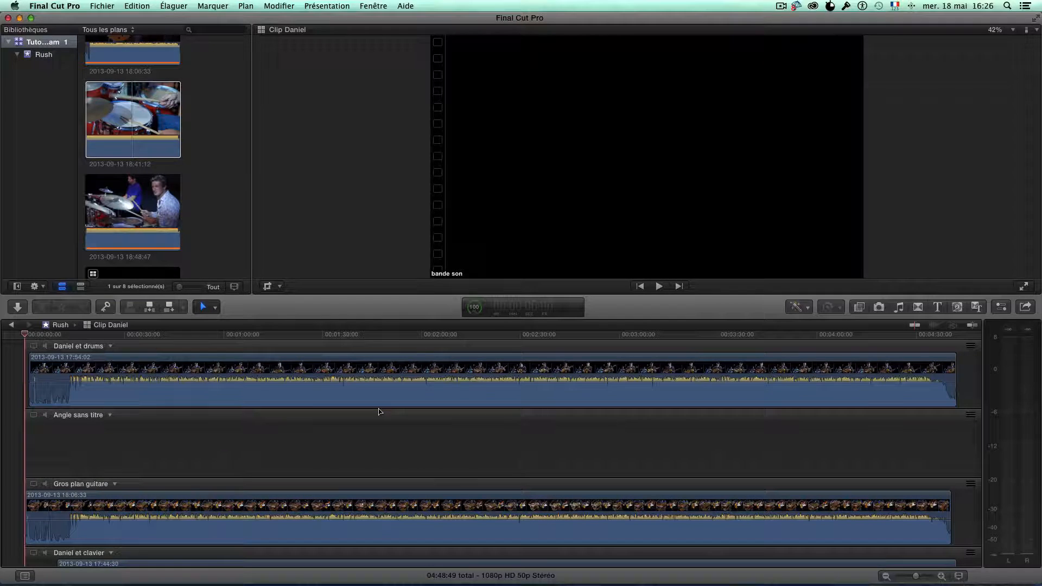
double_click(84, 415)
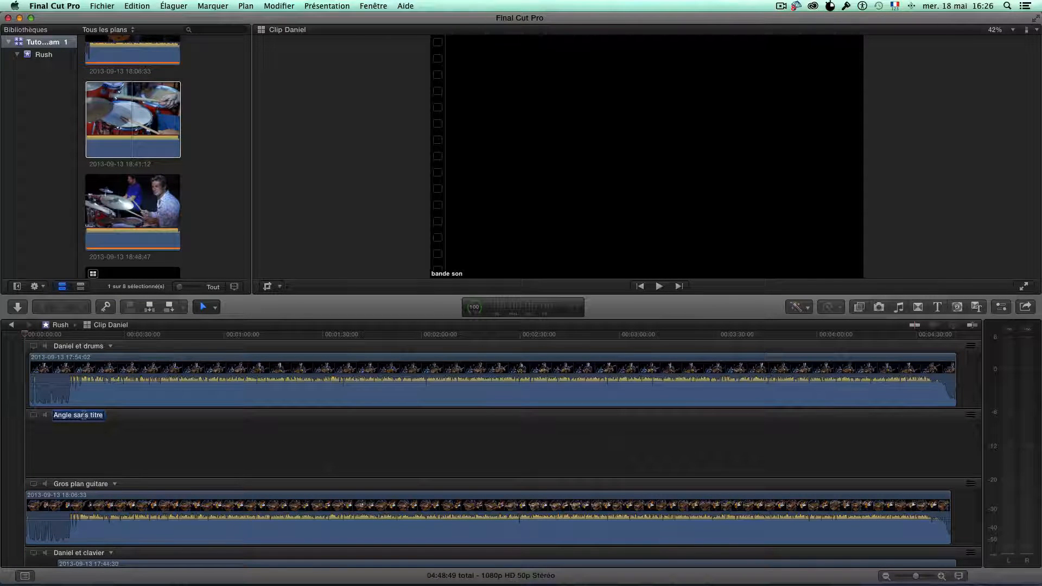
type("Dr")
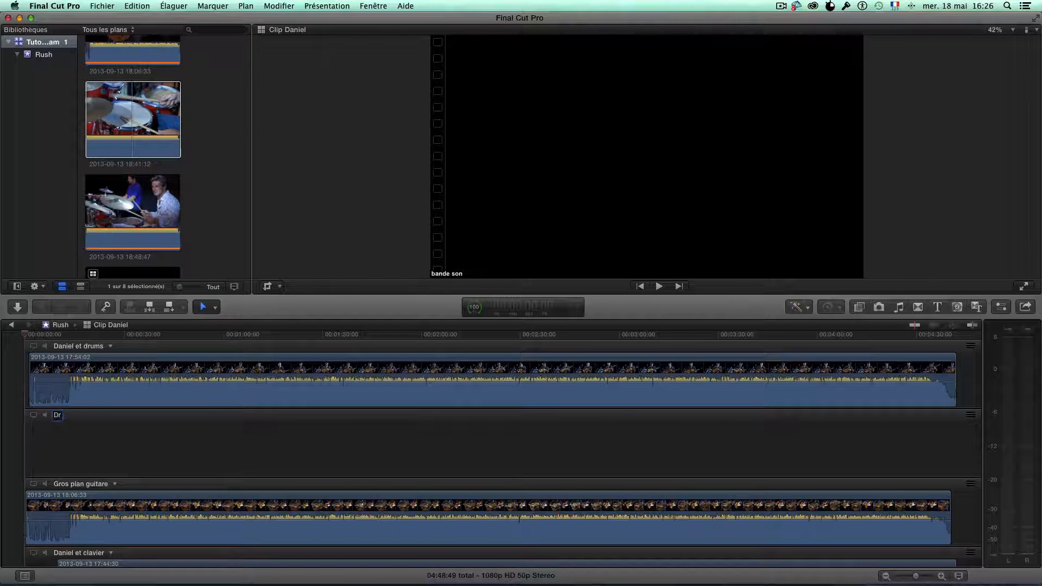
type("ums Gros plan")
key("Return")
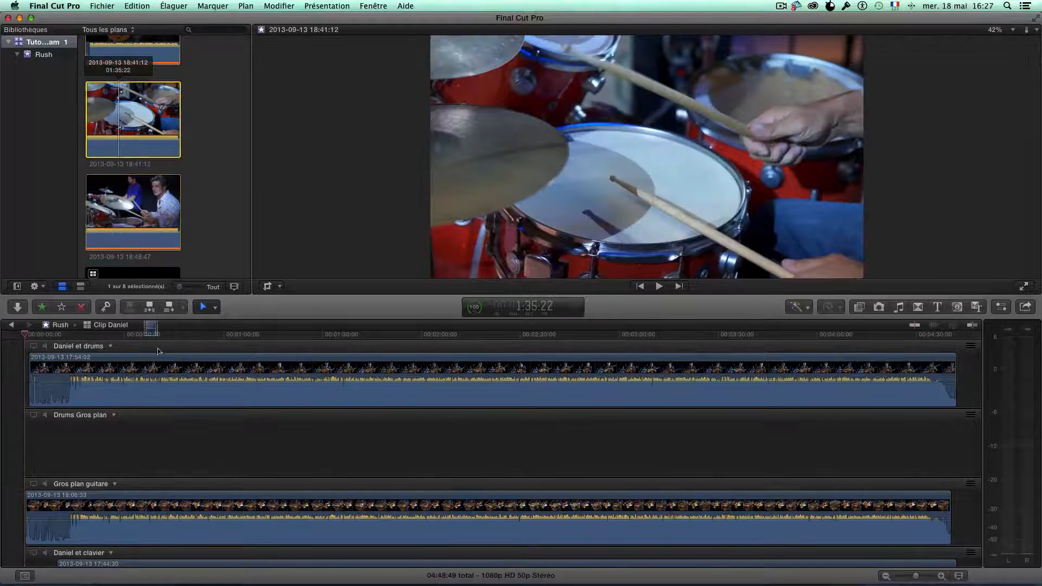
left_click_drag(158, 352, 65, 448)
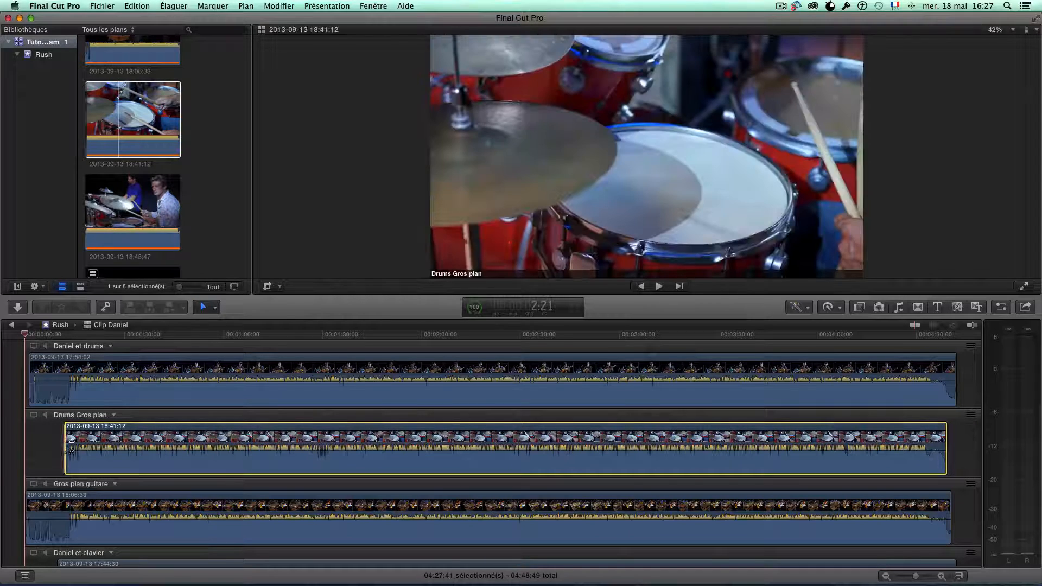
Stop playback in the angle editor and set Daniel et drums as the monitoring angle.
key("space")
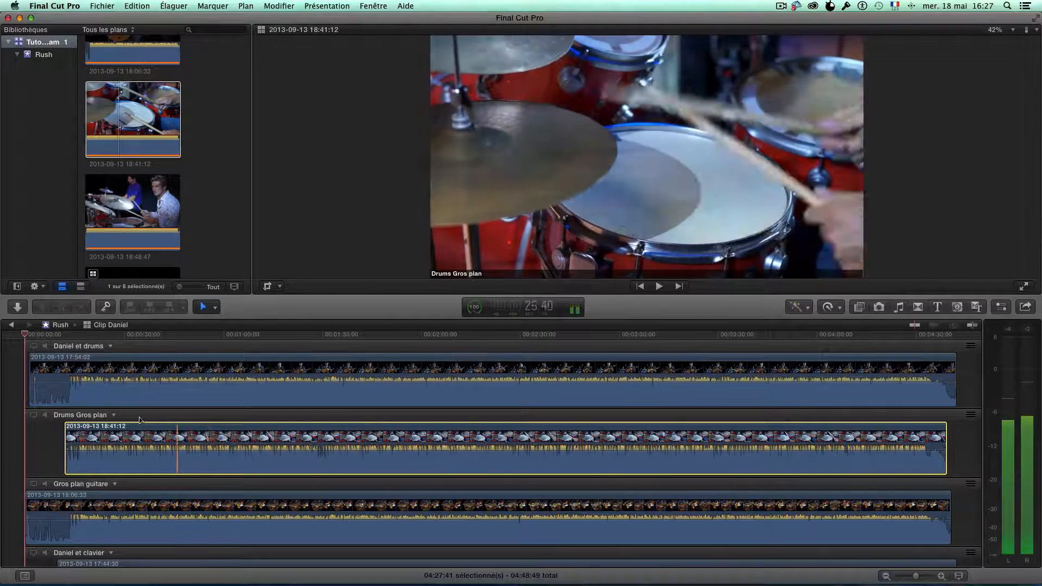
left_click(102, 359)
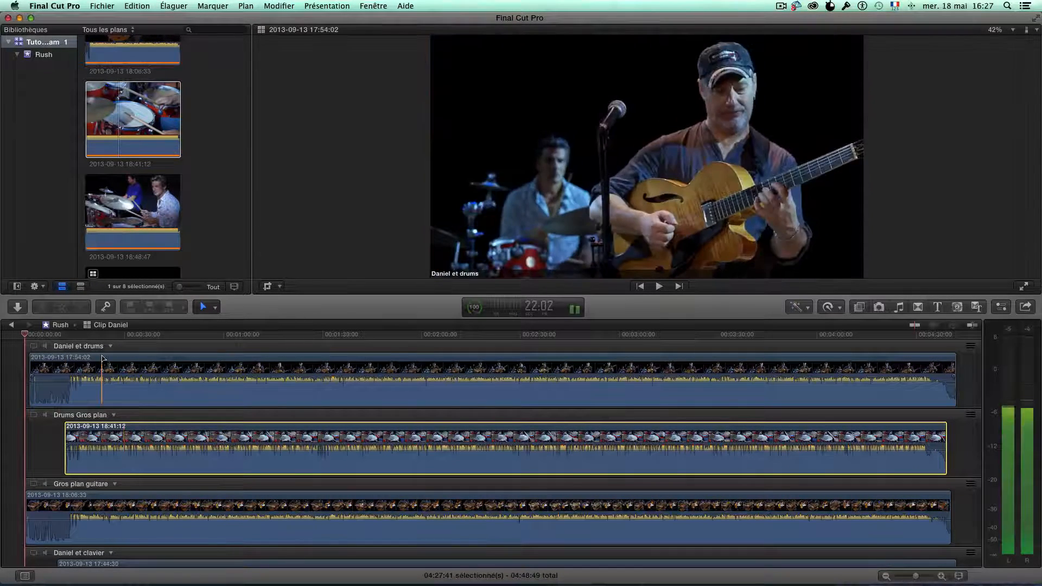
left_click(34, 353)
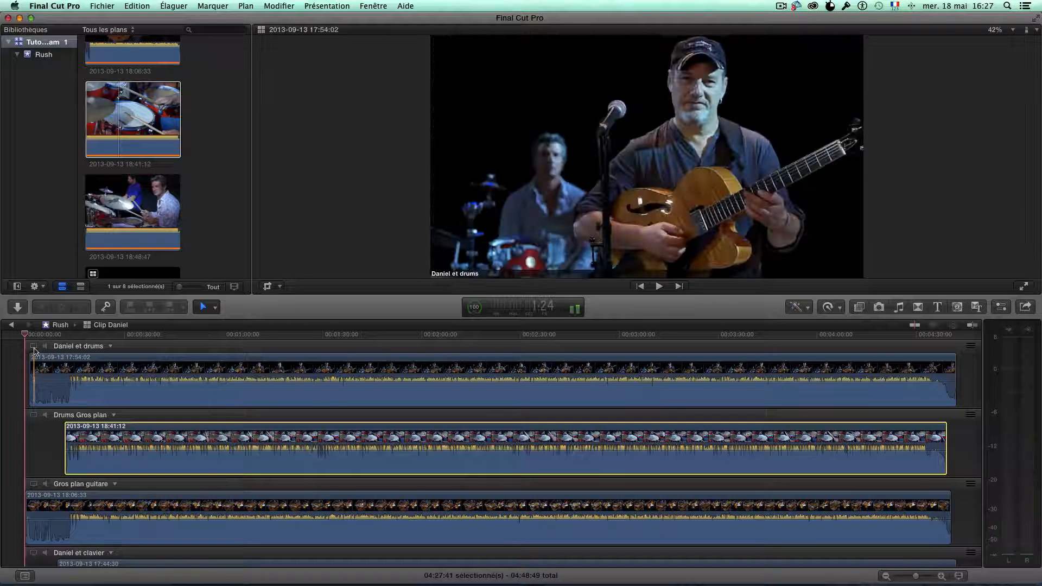
left_click(34, 346)
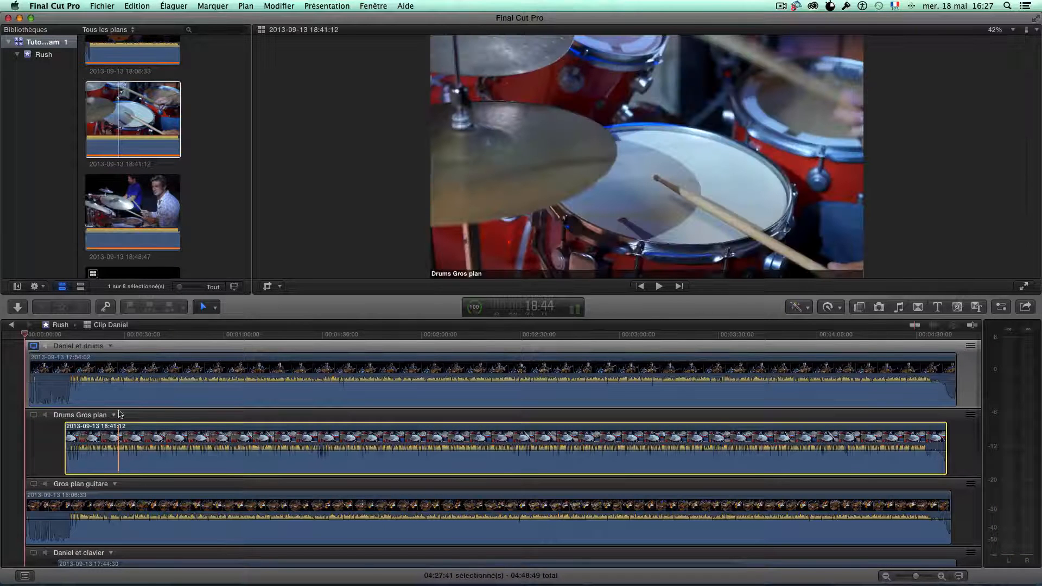
Synchronize the selected clip in the Drums Gros plan angle with the monitoring angle.
scroll(120, 414, "down", 1)
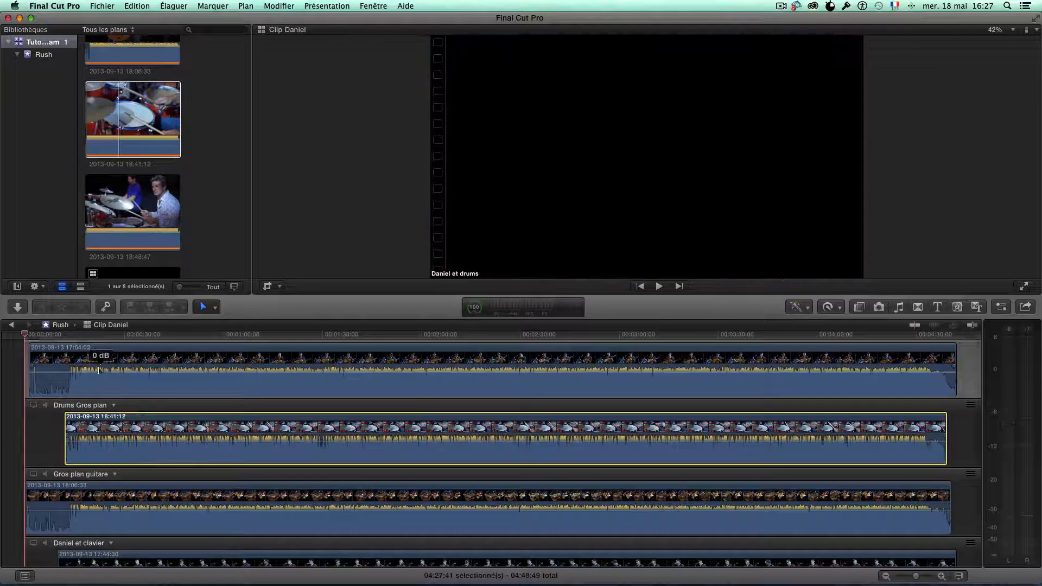
left_click(114, 406)
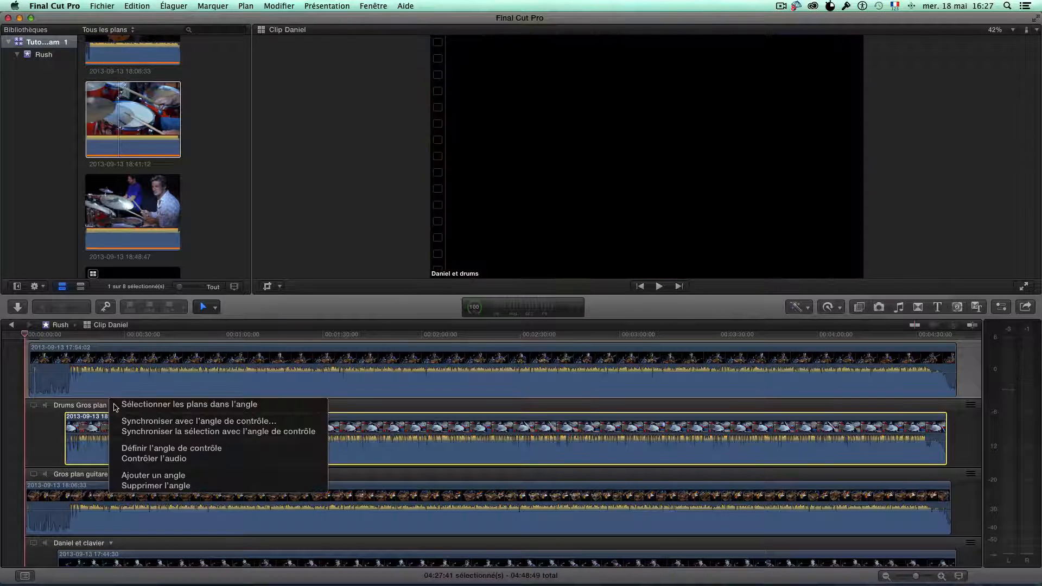
left_click(189, 432)
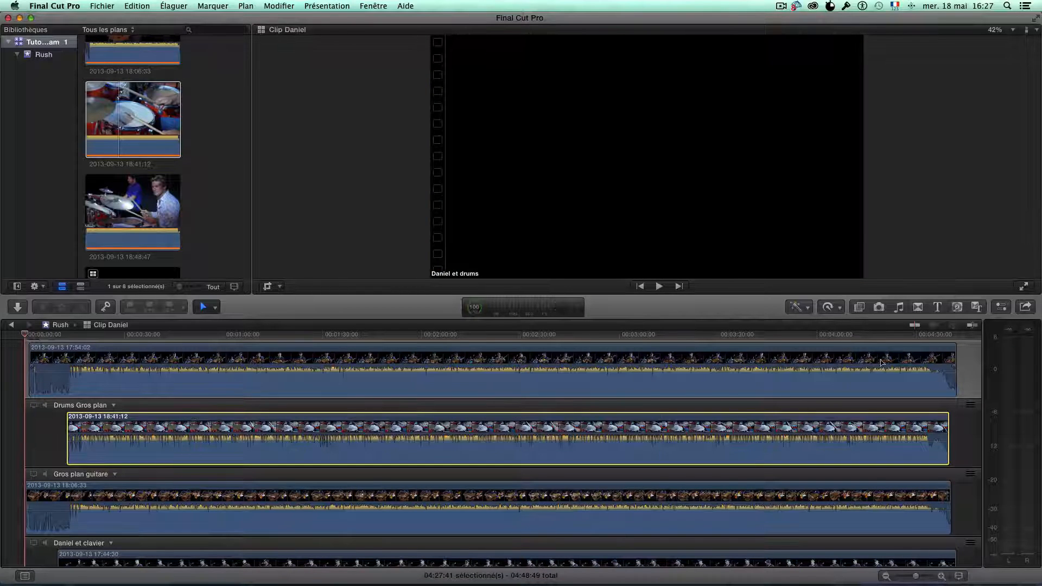
Move the Drums Gros plan angle between Drums and bande son, and show the angle viewer.
left_click_drag(968, 406, 955, 430)
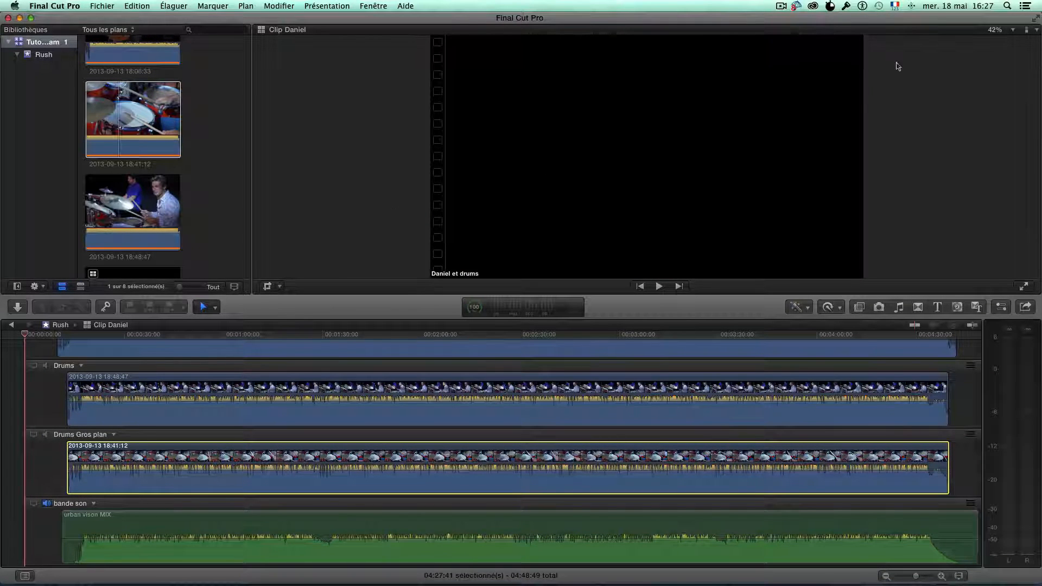
left_click(1035, 30)
left_click(923, 63)
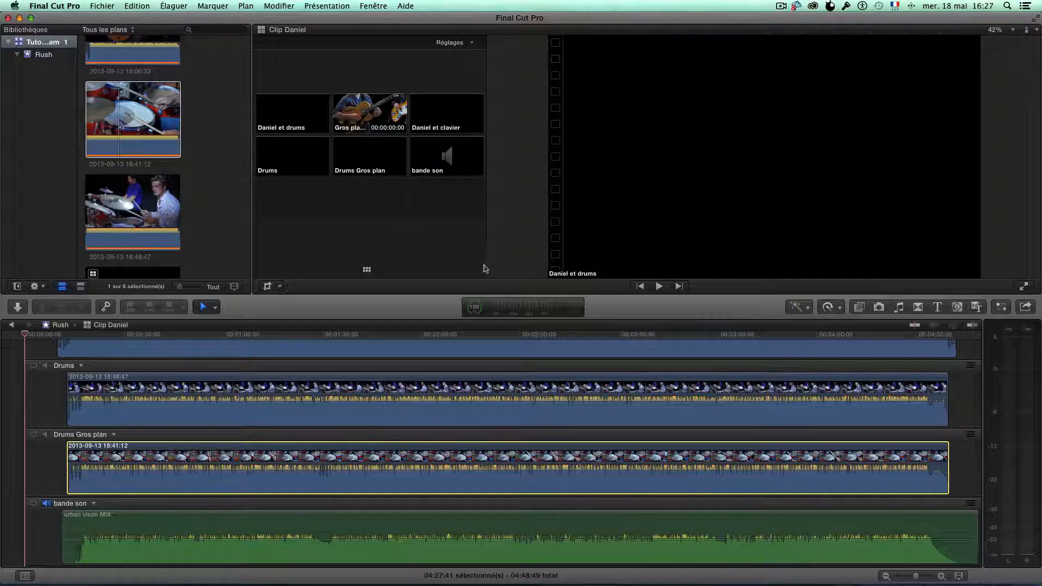
Return to the Montage clip Daniel 1 timeline and play the edit from 18:36 to 20:25.
left_click(11, 324)
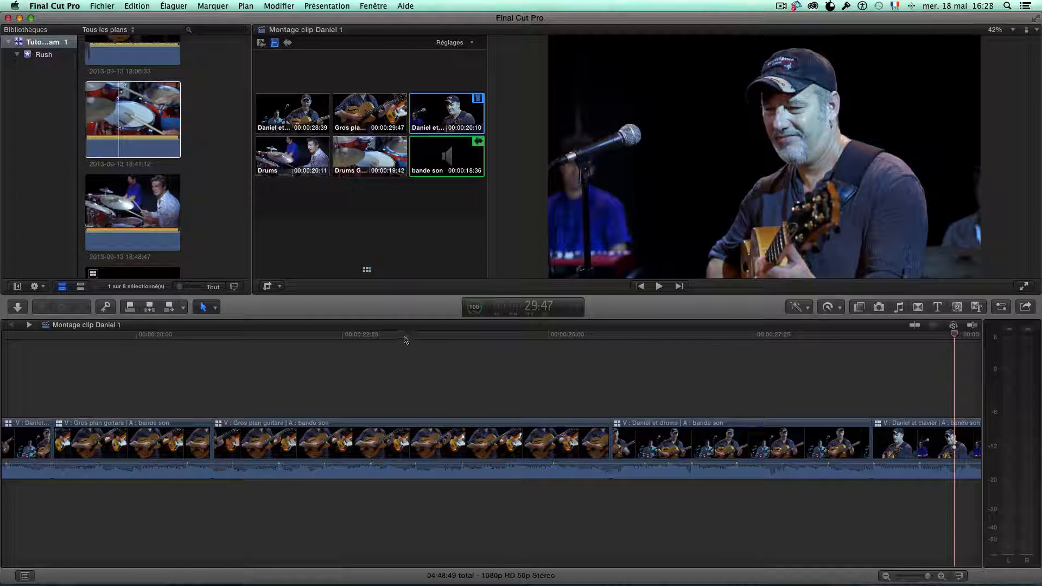
left_click(31, 338)
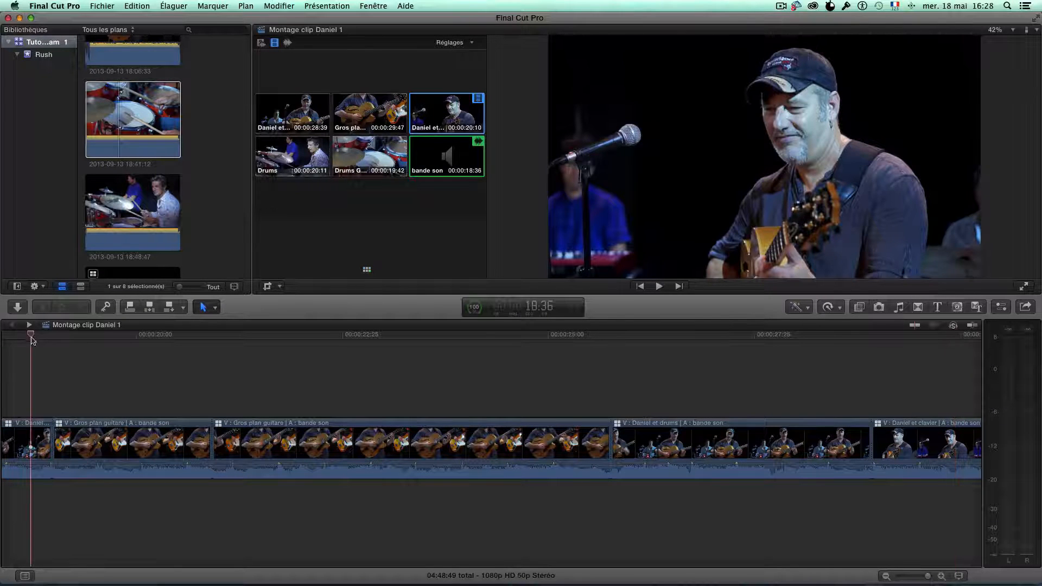
key("space")
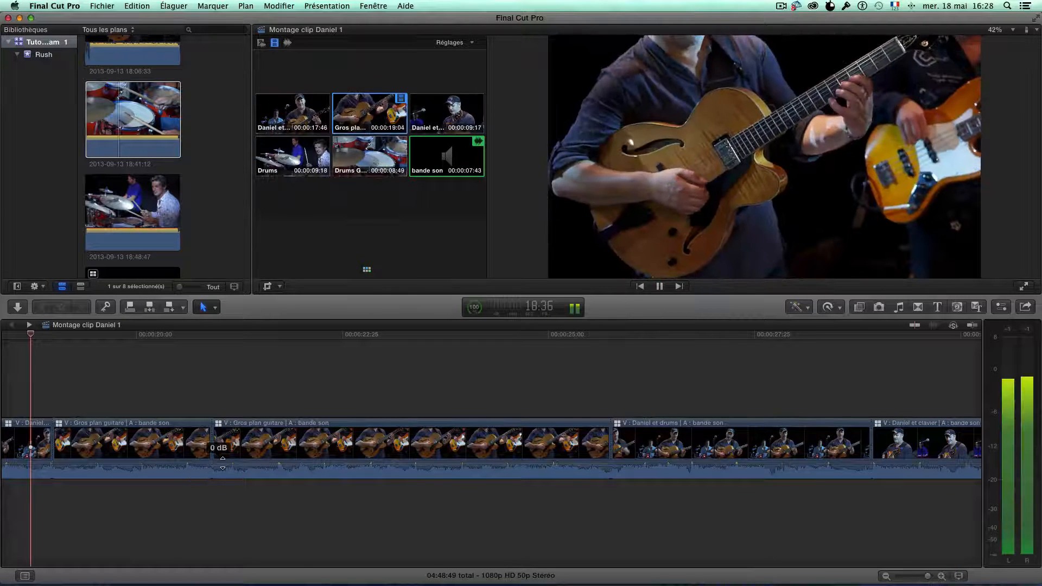
key("space")
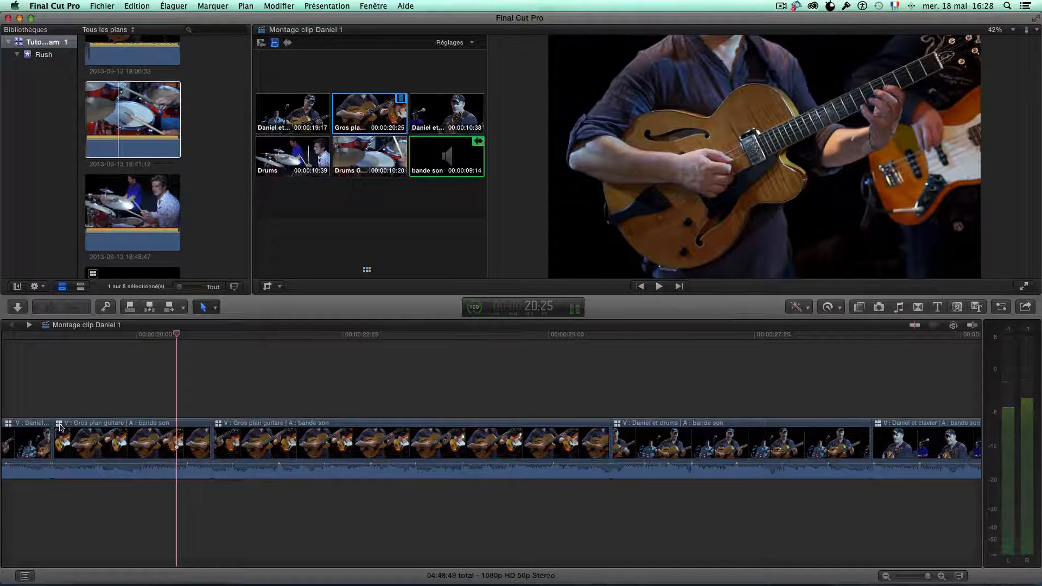
Switch the Gros plan guitare segment under the playhead to the Drums Gros plan video angle.
right_click(60, 429)
mouse_move(93, 415)
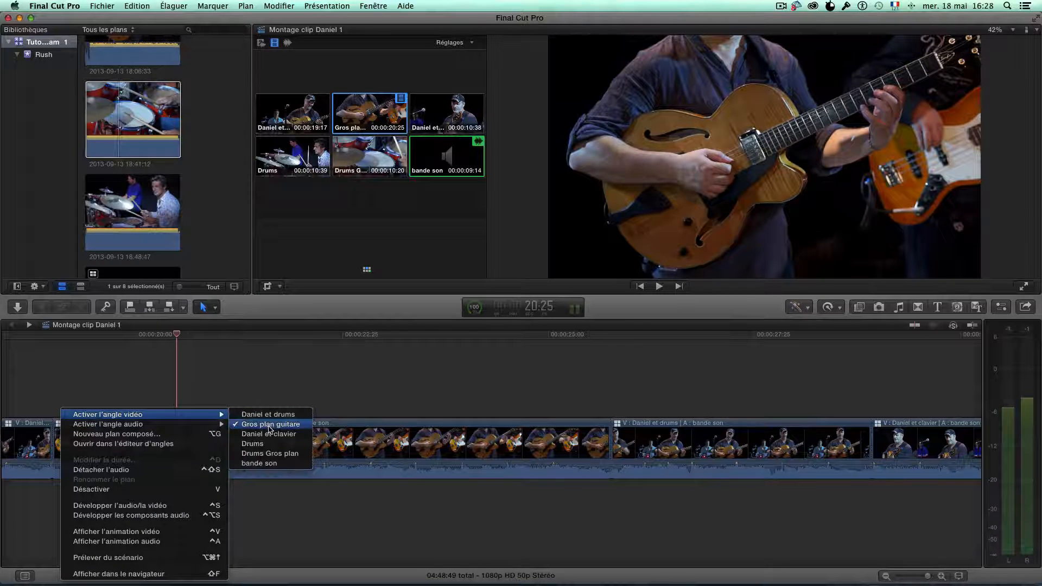
left_click(271, 454)
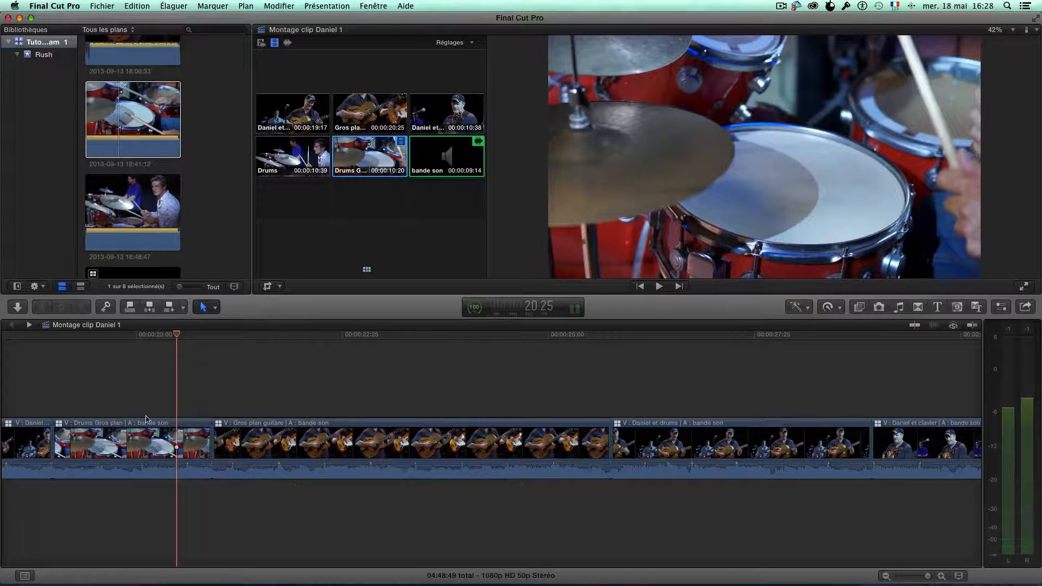
Play the edit from the preceding Daniel et drums segment through the cut into Drums Gros plan.
scroll(146, 420, "left", 10)
left_click(239, 506)
key("space")
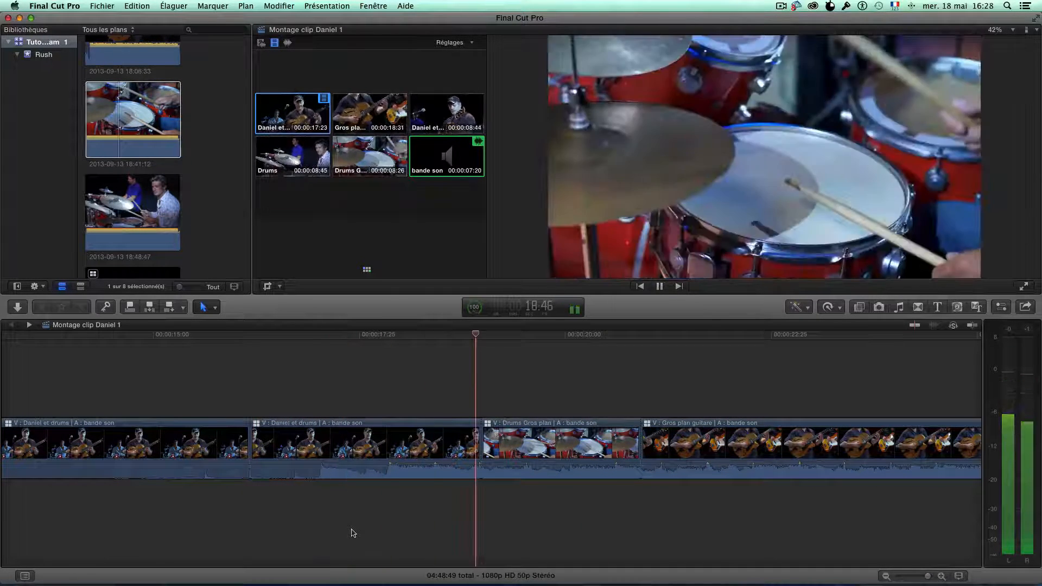
key("space")
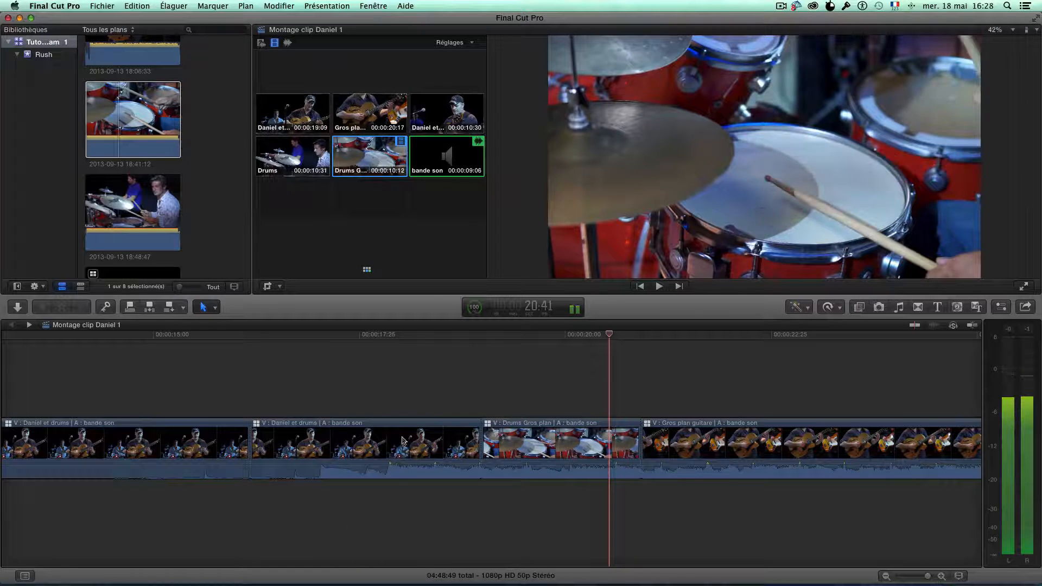
Hide the angle viewer and play the edit through the Drums Gros plan segment up to 22:18.
left_click(1032, 34)
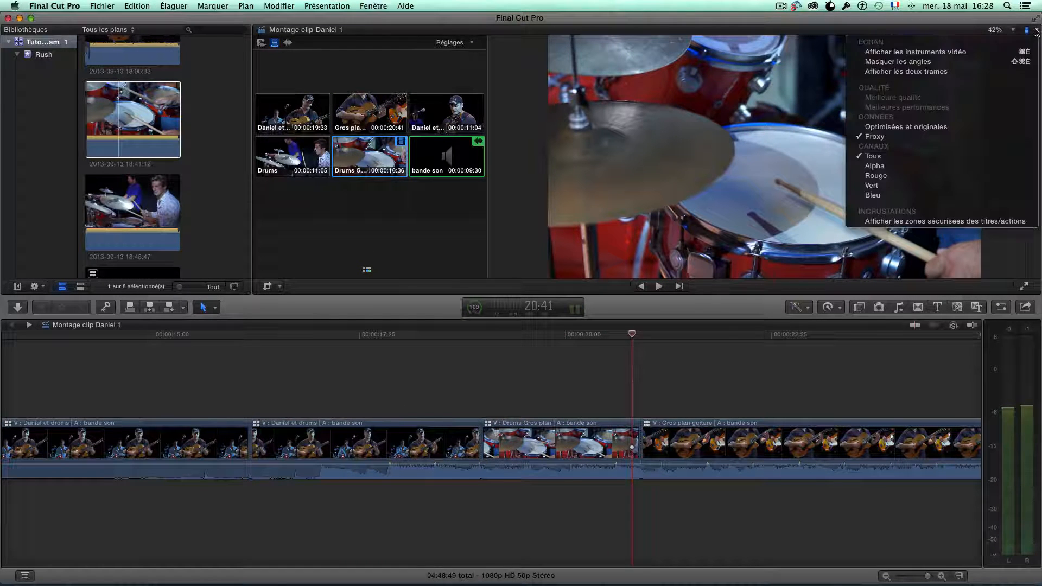
left_click(884, 64)
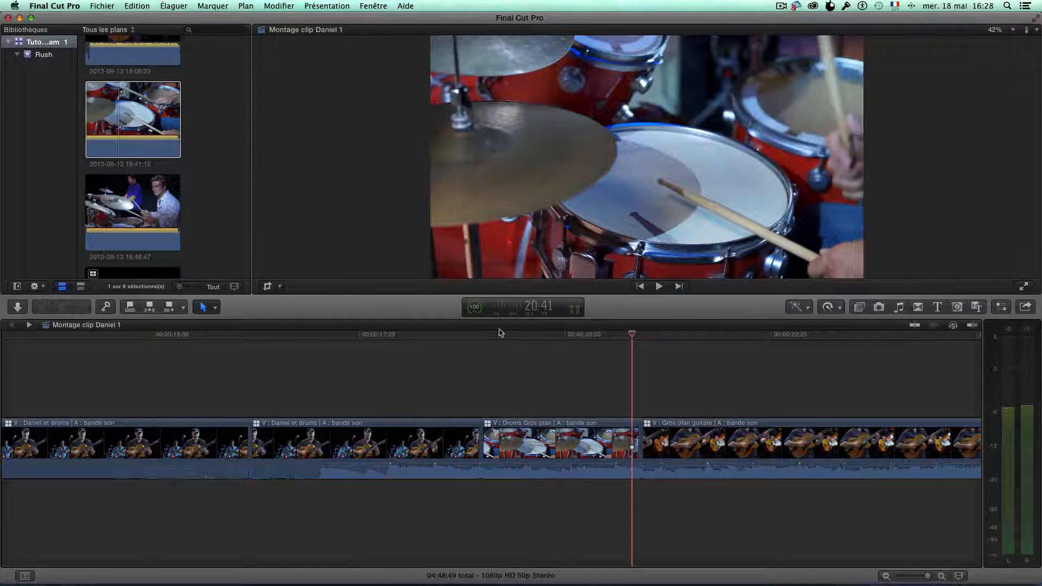
left_click(450, 338)
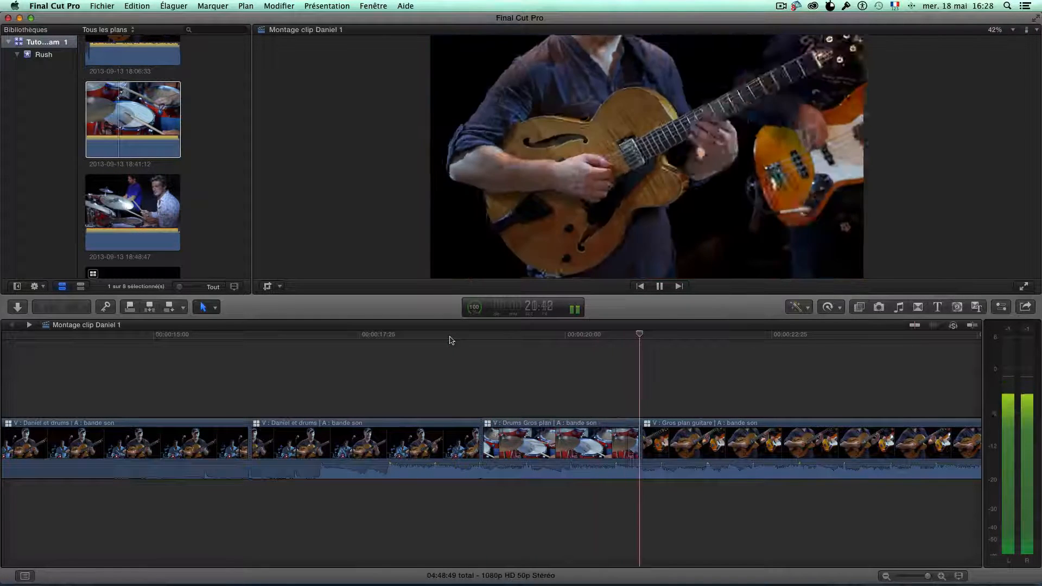
key("space")
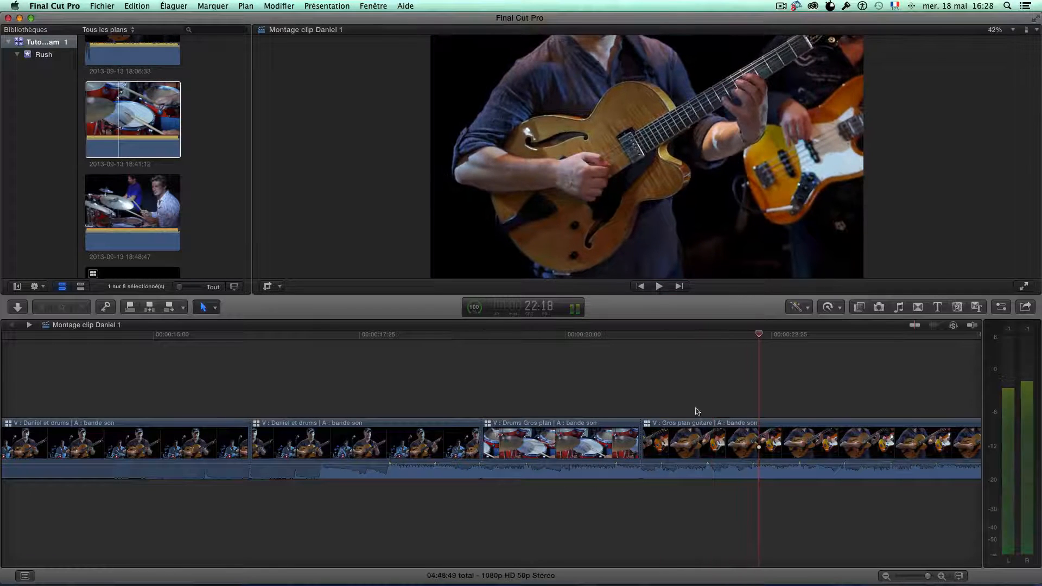
Switch the segment following Drums Gros plan to the Drums video angle and play across the cut up to 22:10.
right_click(650, 432)
mouse_move(662, 417)
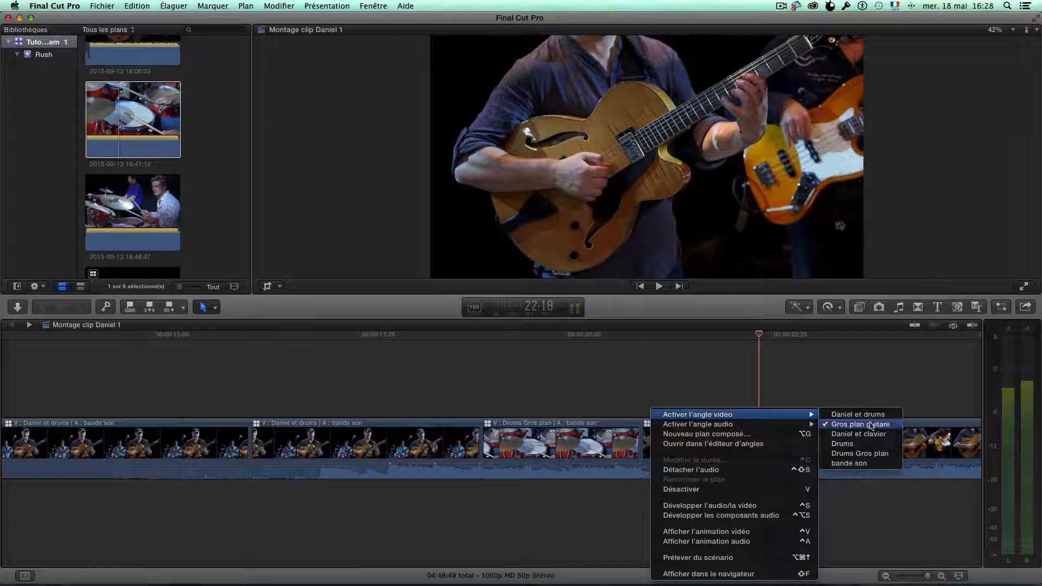
left_click(842, 444)
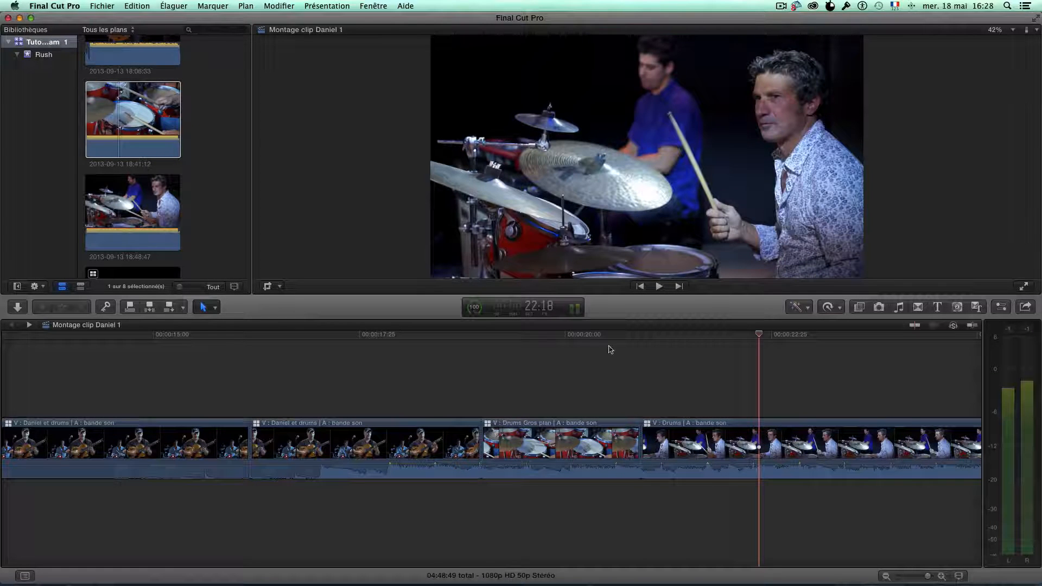
left_click(596, 335)
key("space")
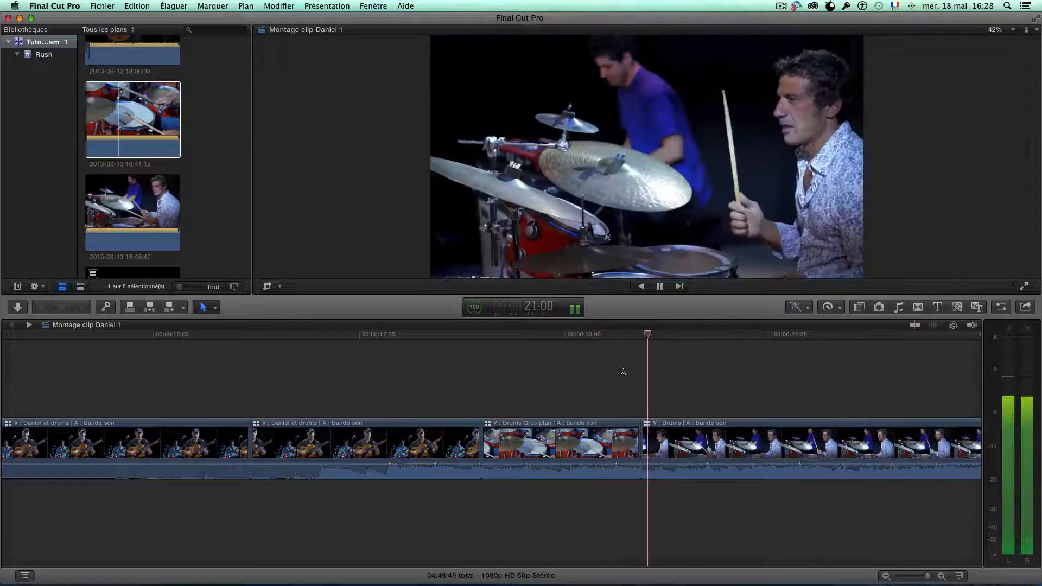
key("space")
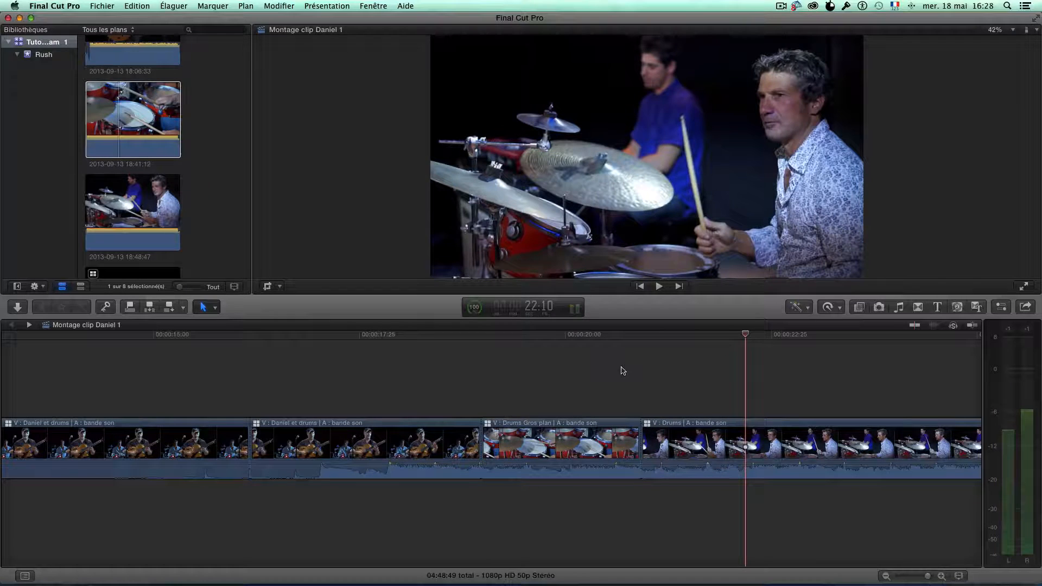
Place the playhead at 23:14 and split the Drums segment there with the Blade tool.
scroll(623, 370, "right", 5)
left_click_drag(501, 339, 669, 358)
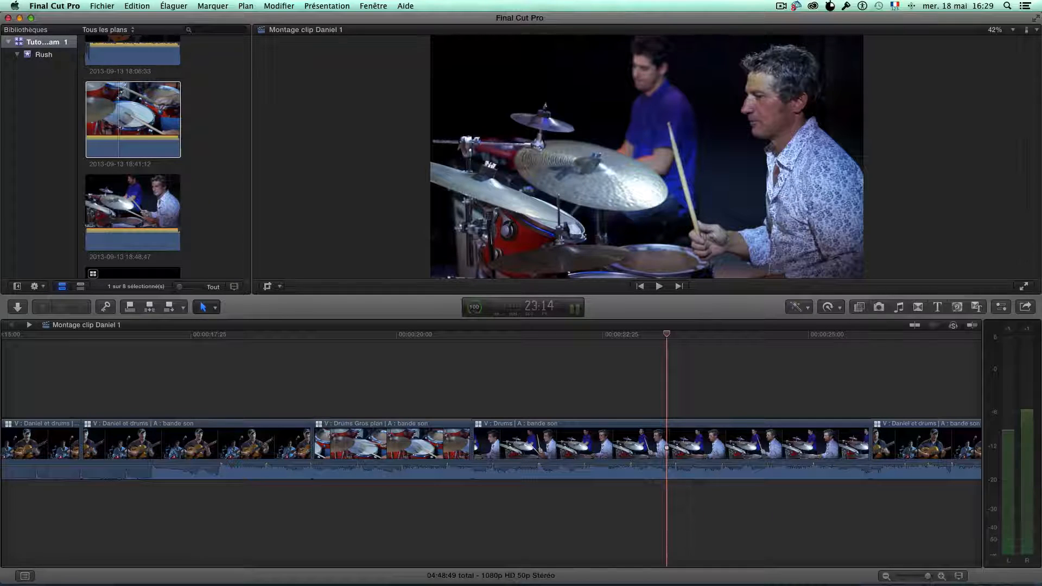
left_click(1036, 30)
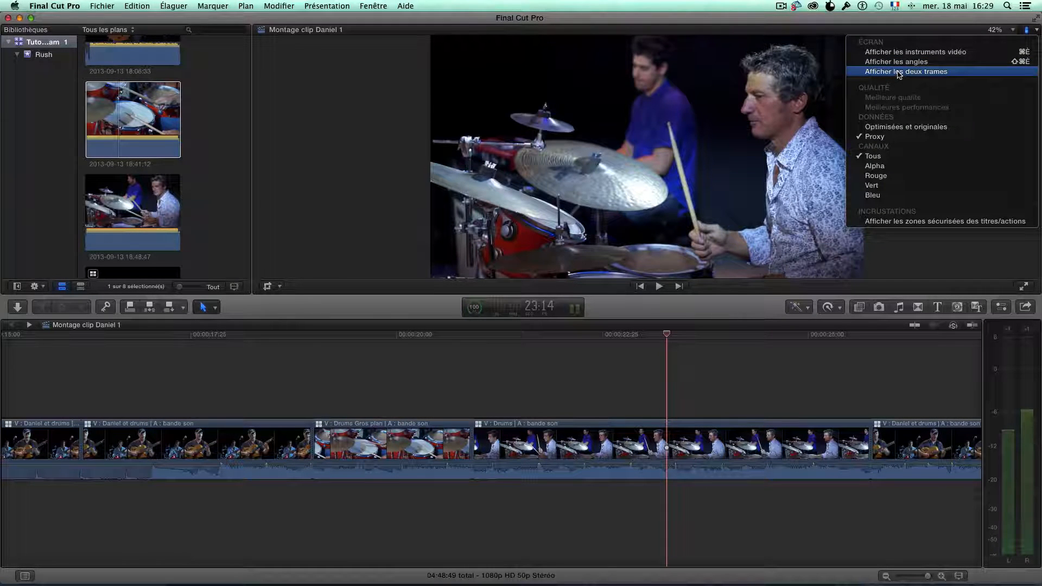
left_click(728, 362)
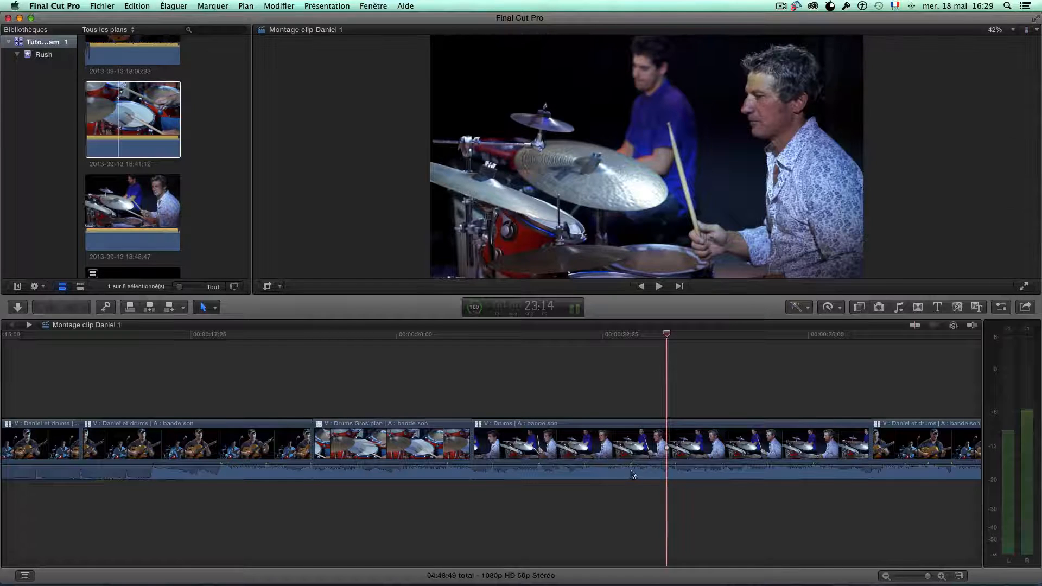
key("b")
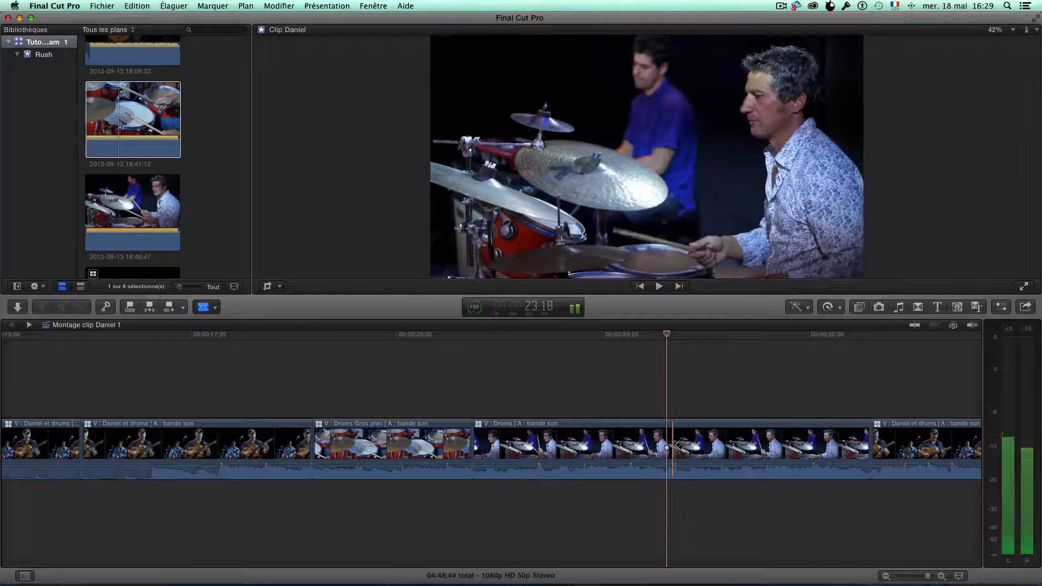
left_click(671, 444)
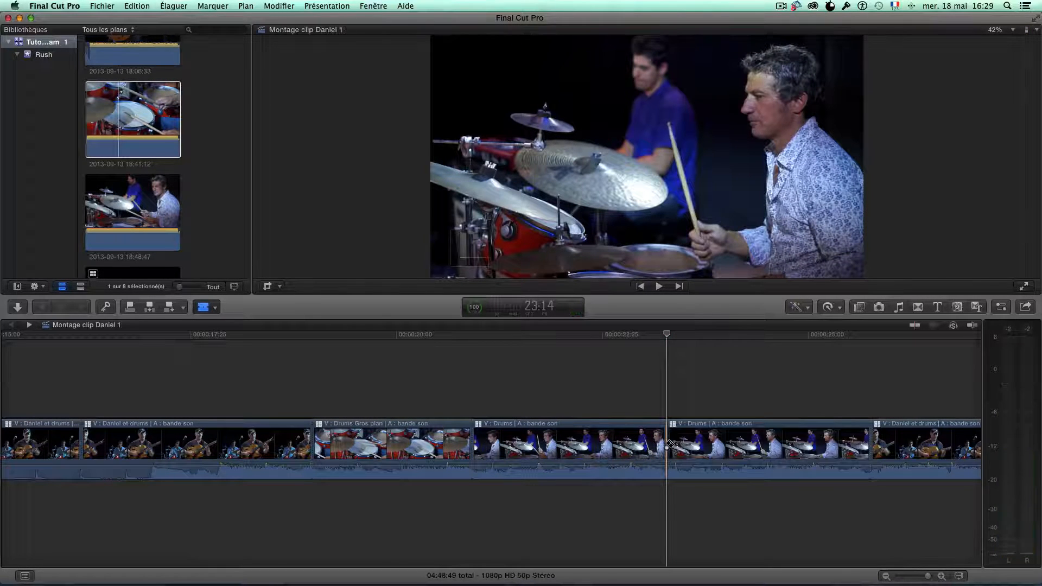
key("a")
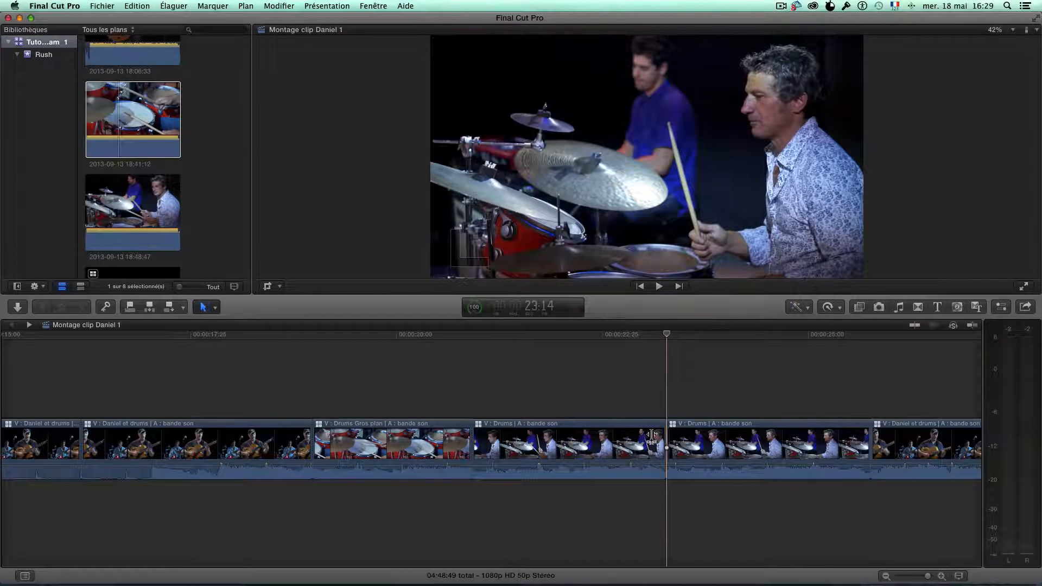
Switch the first half of the split Drums segment to the Gros plan guitare video angle and play the sequence up to 22:06.
right_click(481, 426)
mouse_move(646, 415)
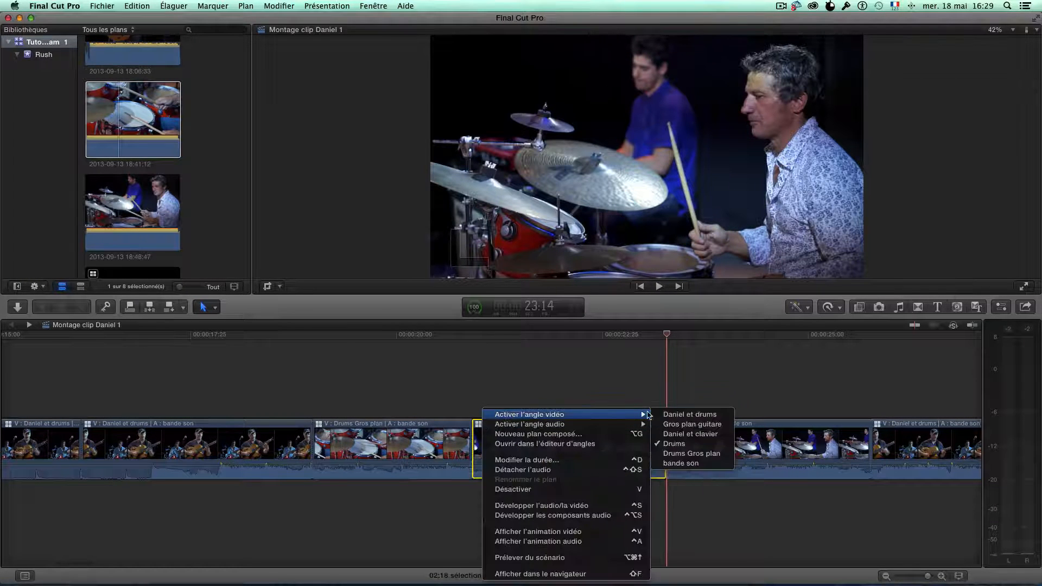
left_click(695, 427)
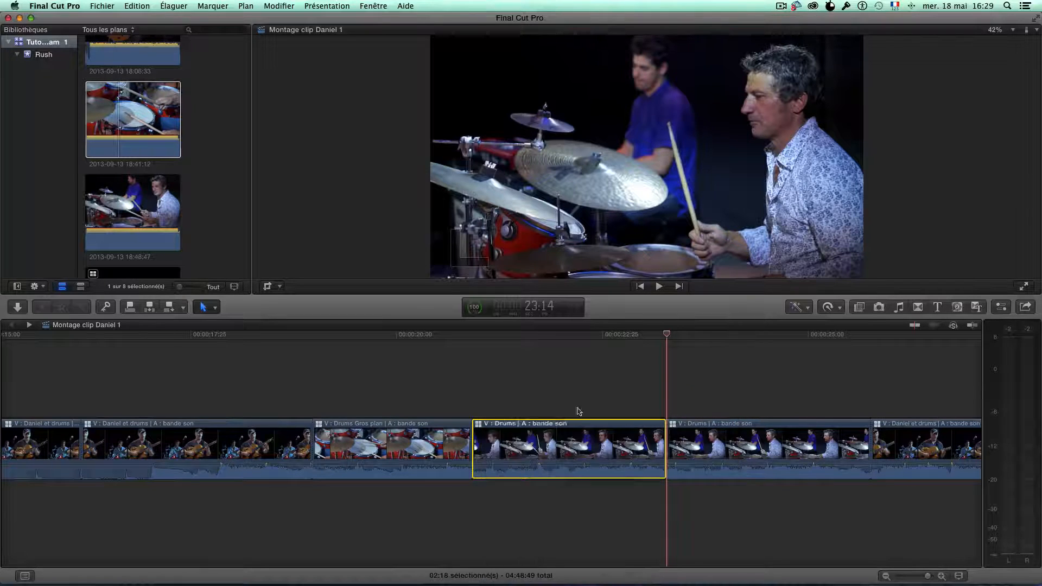
left_click(383, 335)
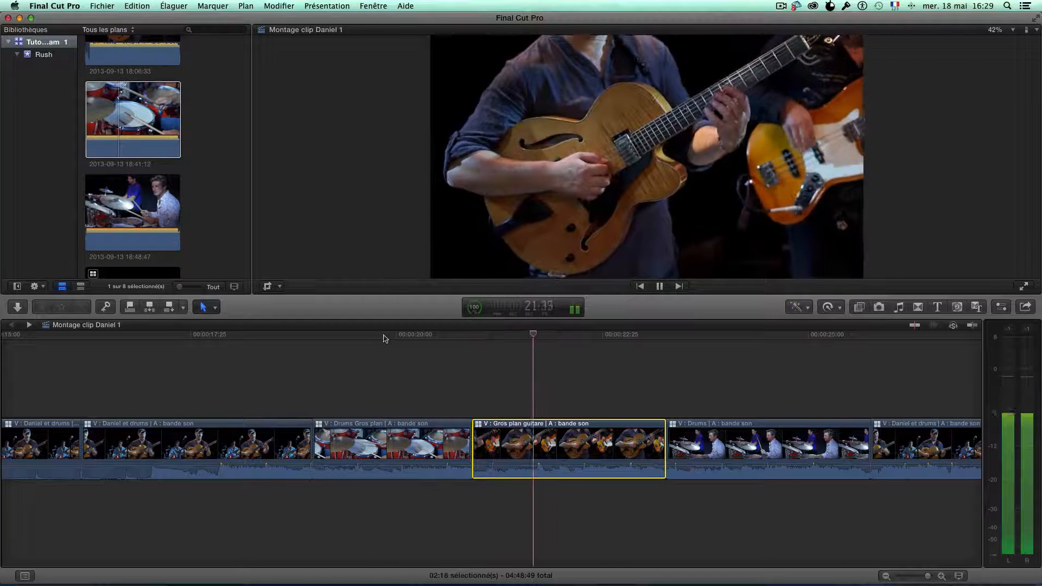
key("space")
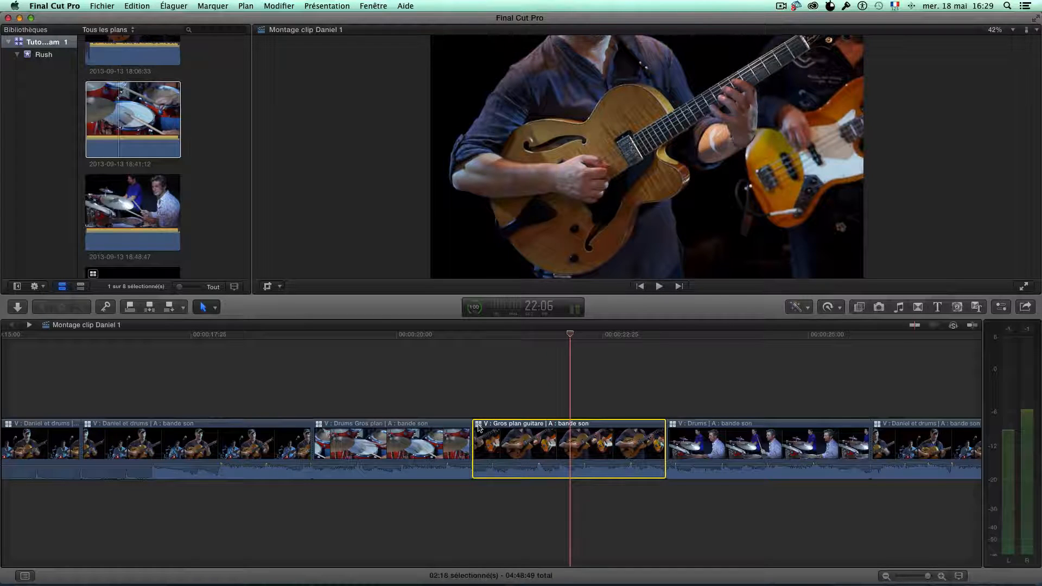
Switch the Gros plan guitare segment to the Daniel et drums video angle and play across its cuts up to 27:07.
right_click(479, 428)
mouse_move(597, 414)
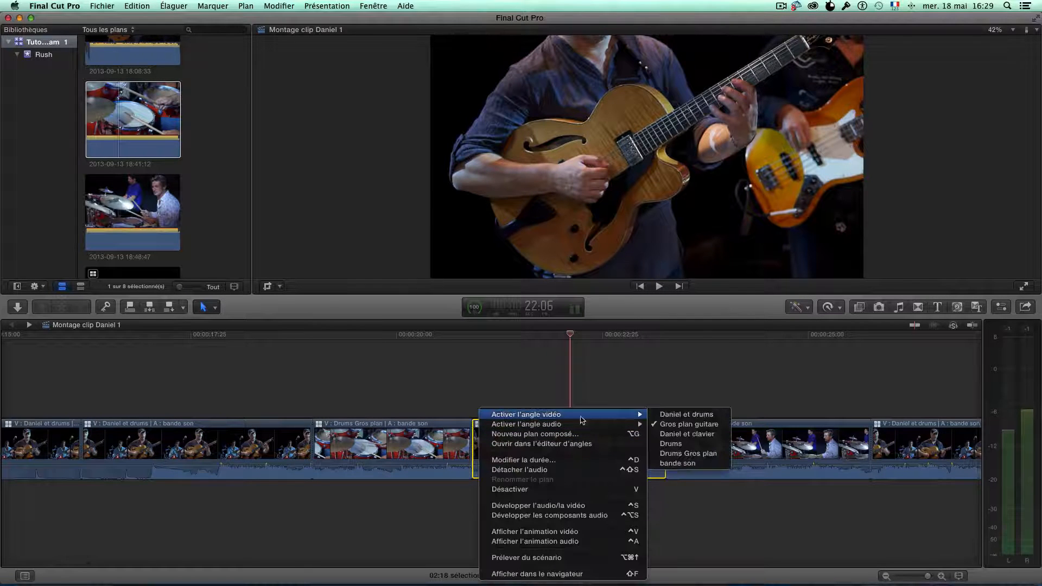
left_click(675, 415)
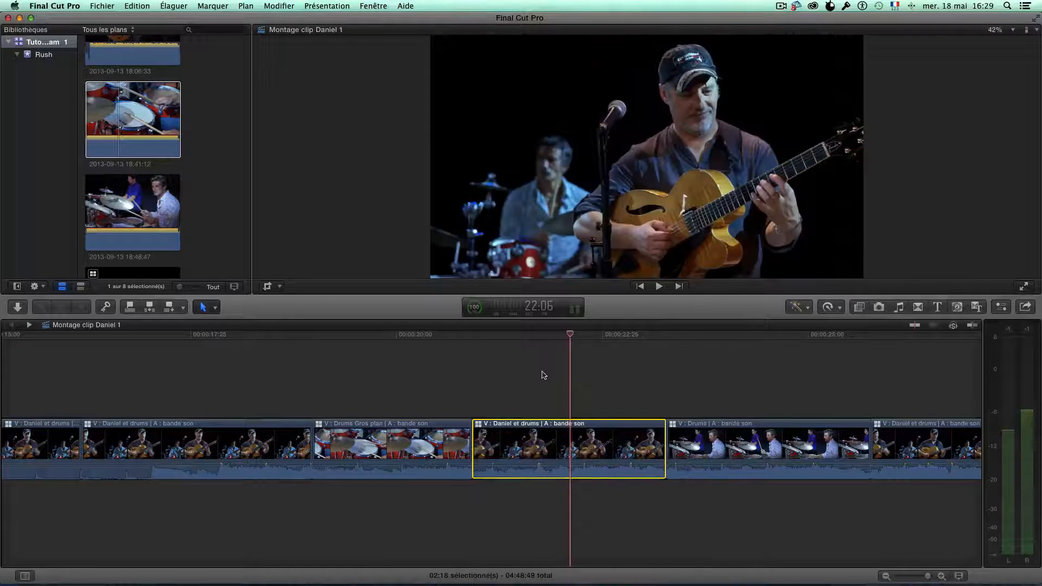
left_click(443, 336)
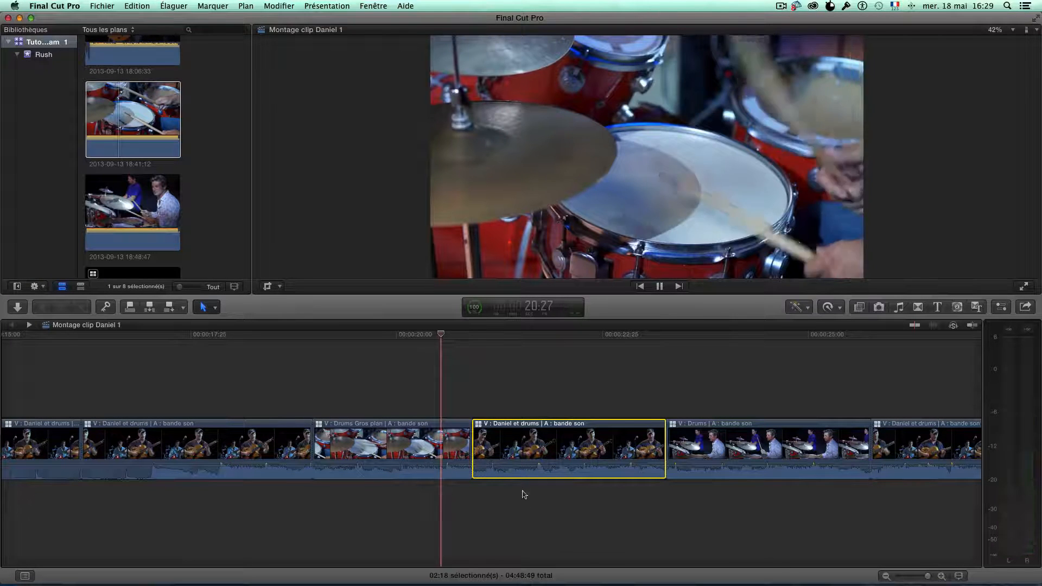
key("space")
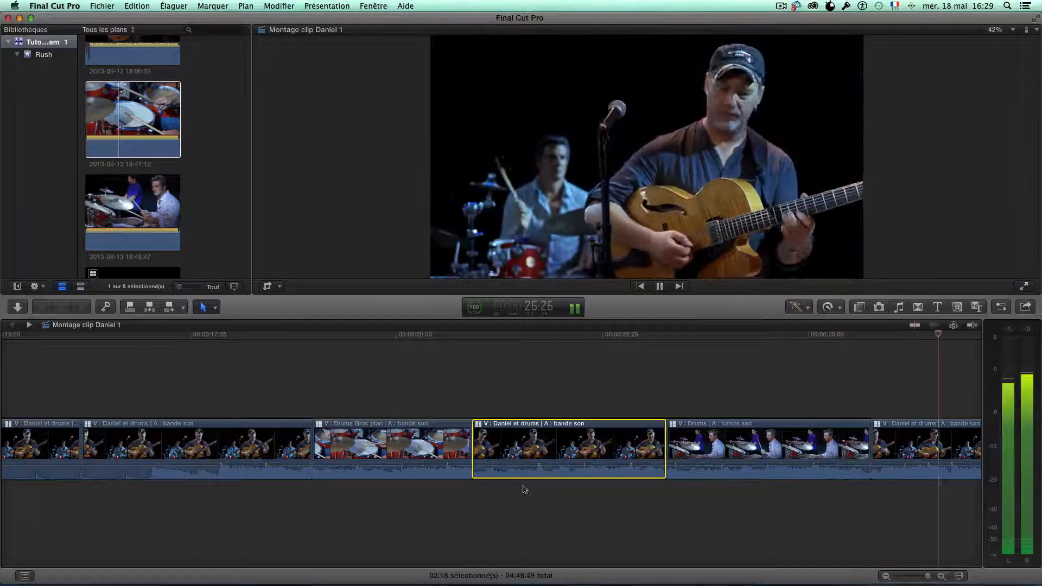
key("space")
scroll(600, 505, "right", 3)
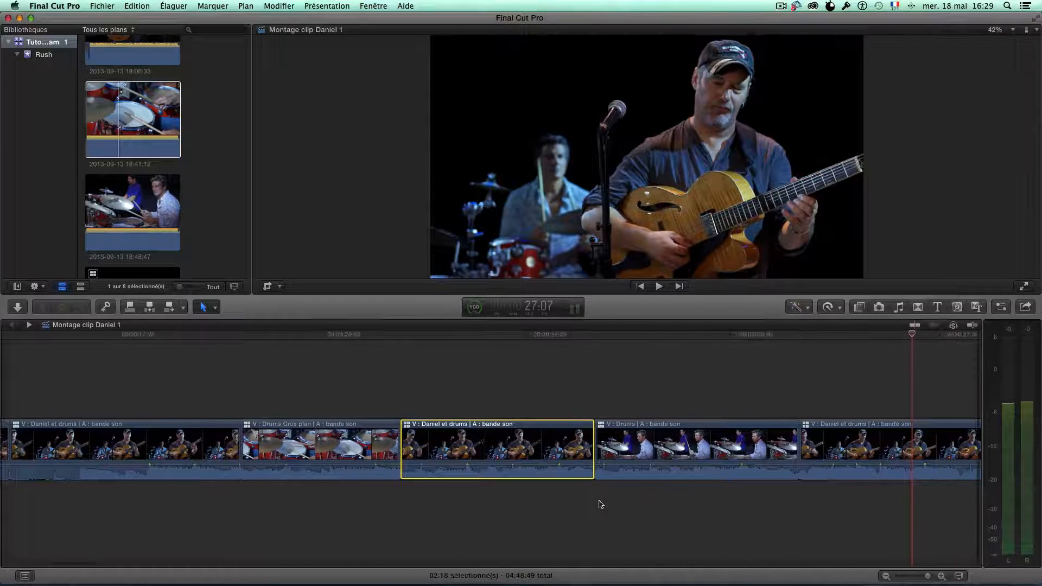
Delete the opening of the sequence from its start through 16:32 and play the new beginning up to 1:42.
key("super+minus")
key("super+minus")
key("super+minus")
key("super+minus")
key("super+minus")
key("super+minus")
key("super+minus")
key("super+minus")
key("super+minus")
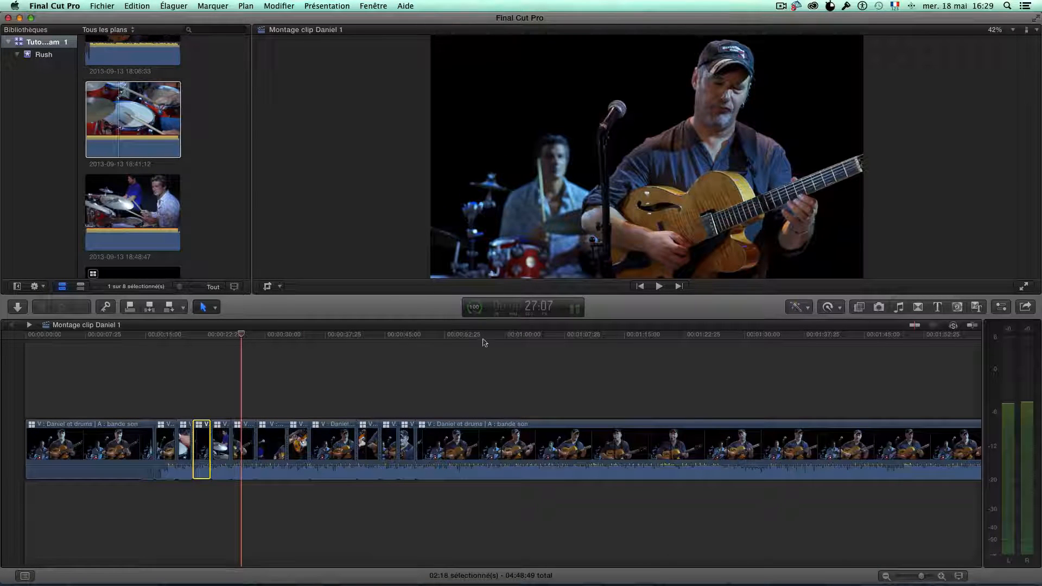
left_click_drag(483, 339, 159, 367)
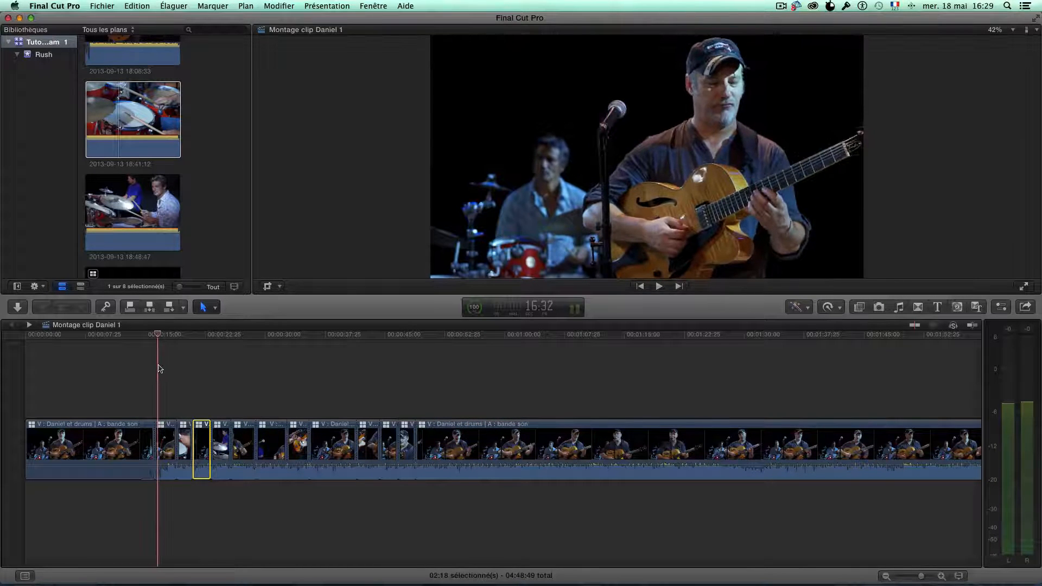
left_click(154, 430)
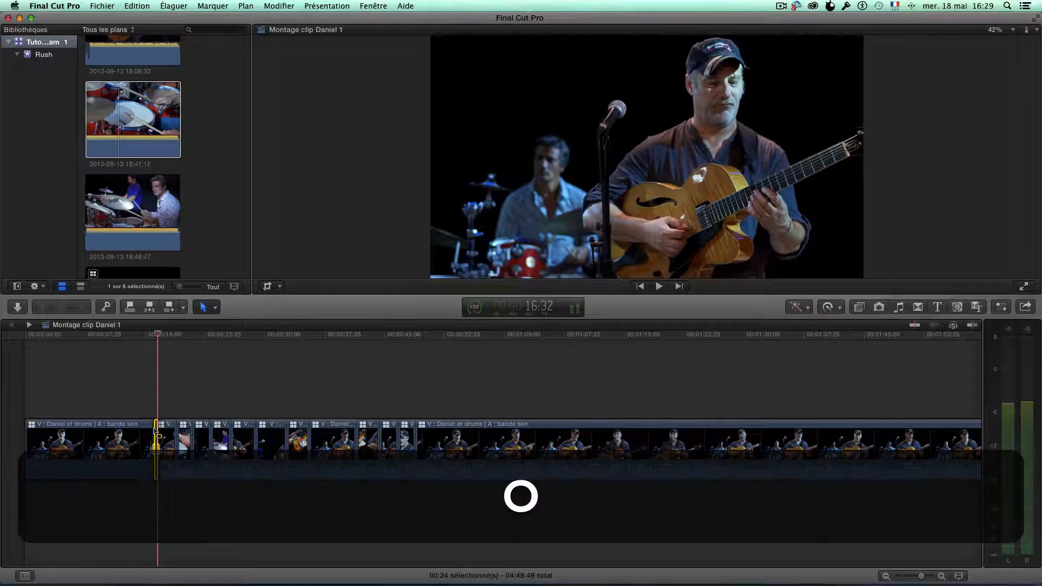
left_click_drag(44, 338, 16, 341)
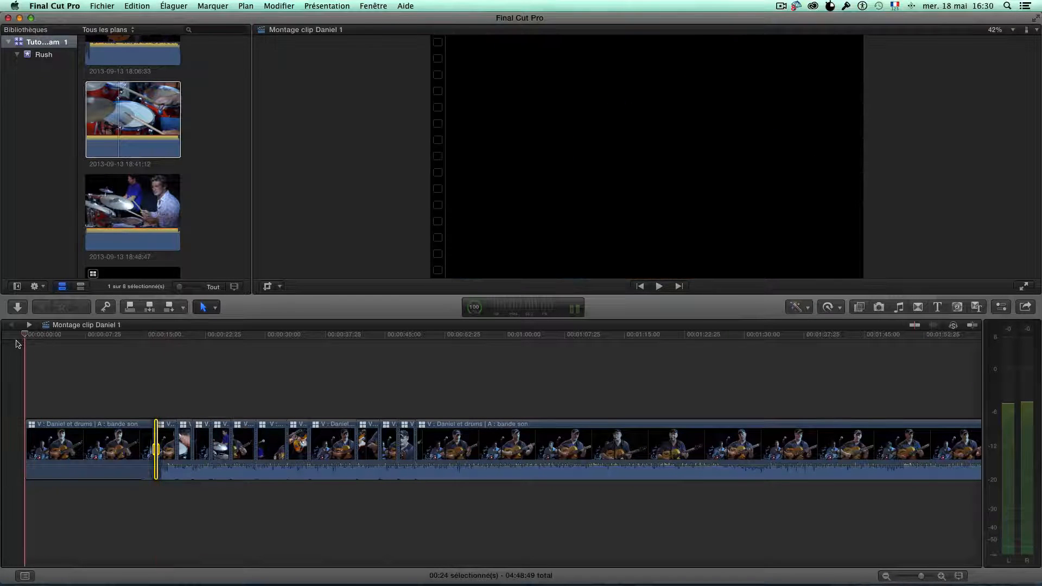
key("i")
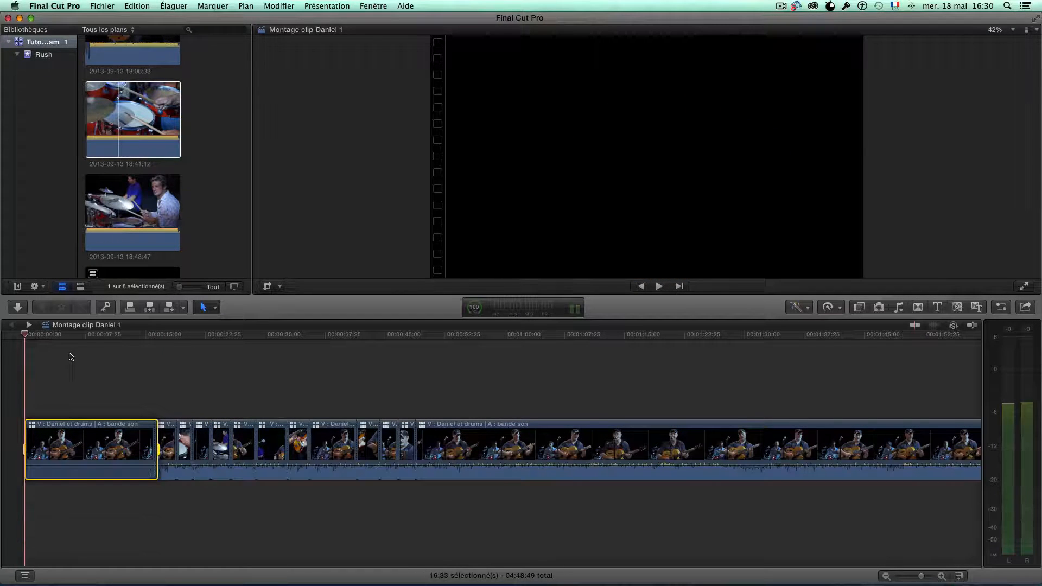
key("BackSpace")
key("space")
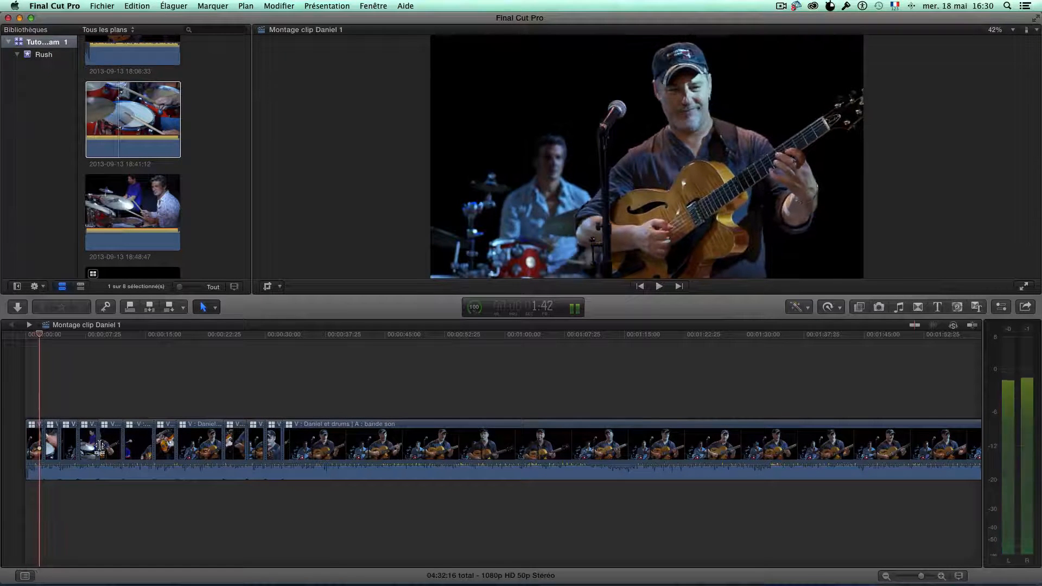
key("space")
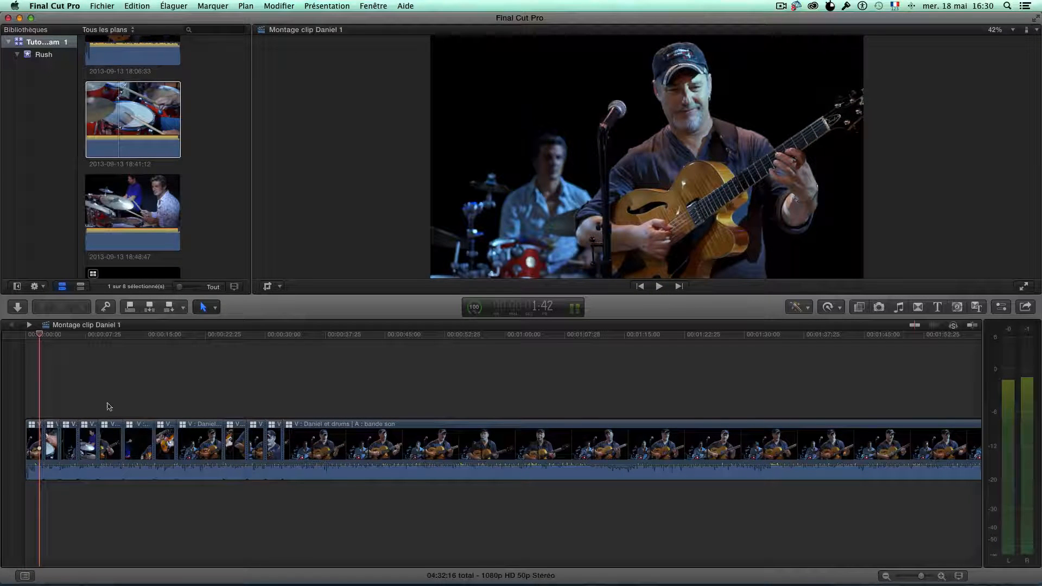
Combine all timeline segments into a compound clip with the suggested name Montage clip Daniel 1 Plan in the Rush event.
key("super+a")
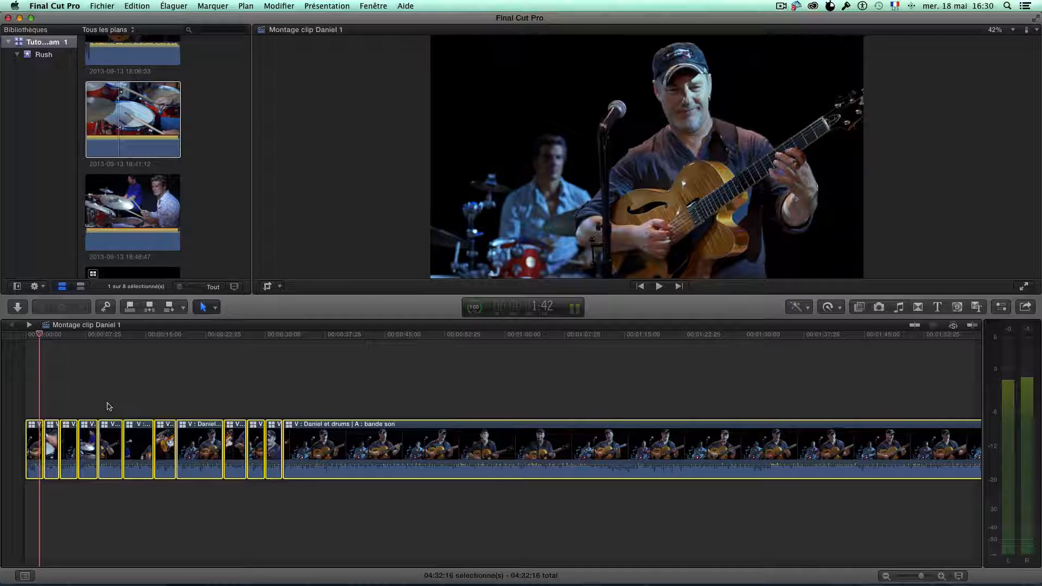
right_click(313, 438)
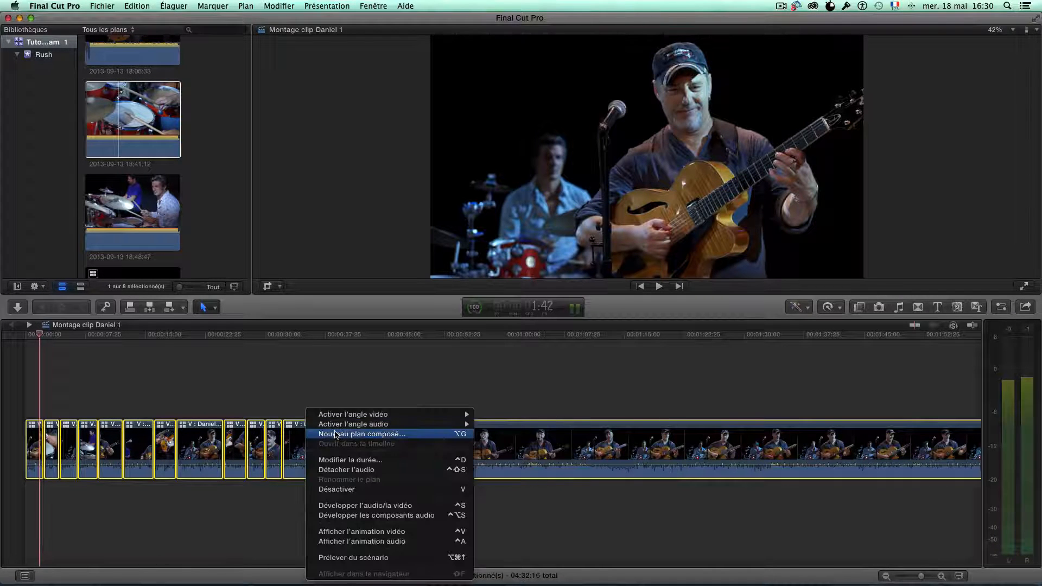
left_click(336, 435)
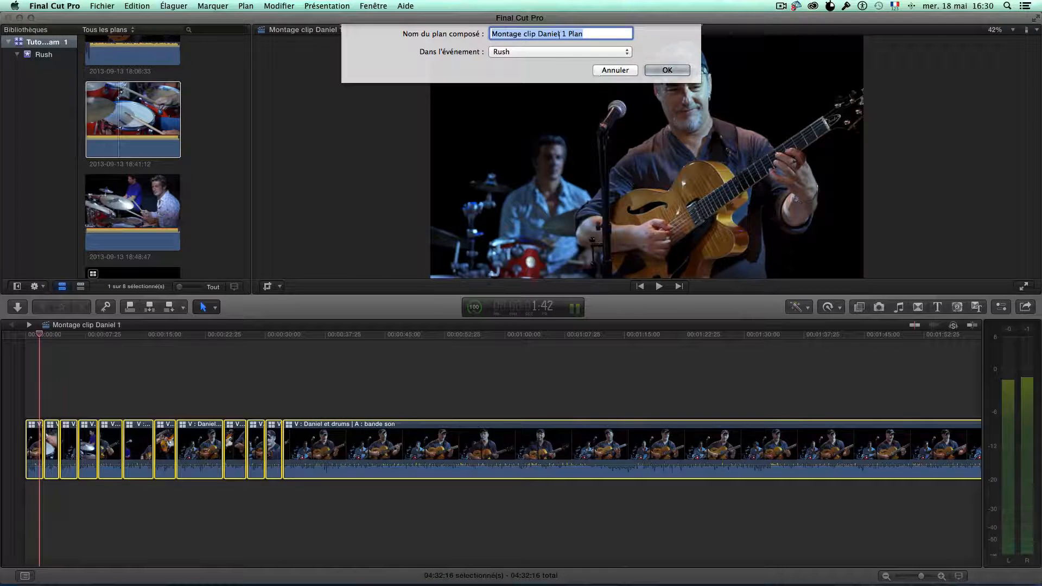
left_click(661, 76)
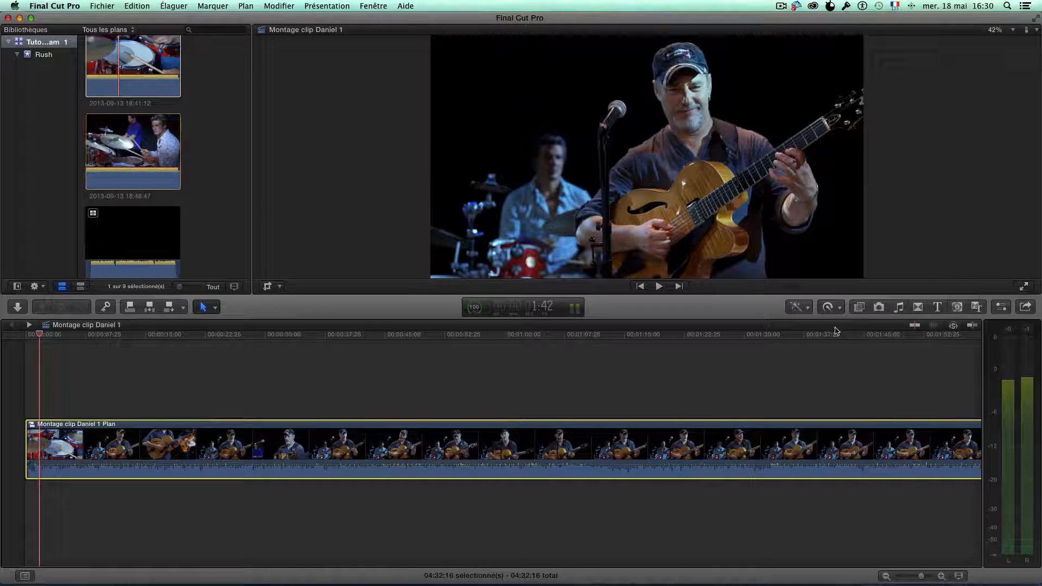
Find the Letterbox video effect by searching for "letter" and apply it to the compound clip.
key("ctrl+super+5")
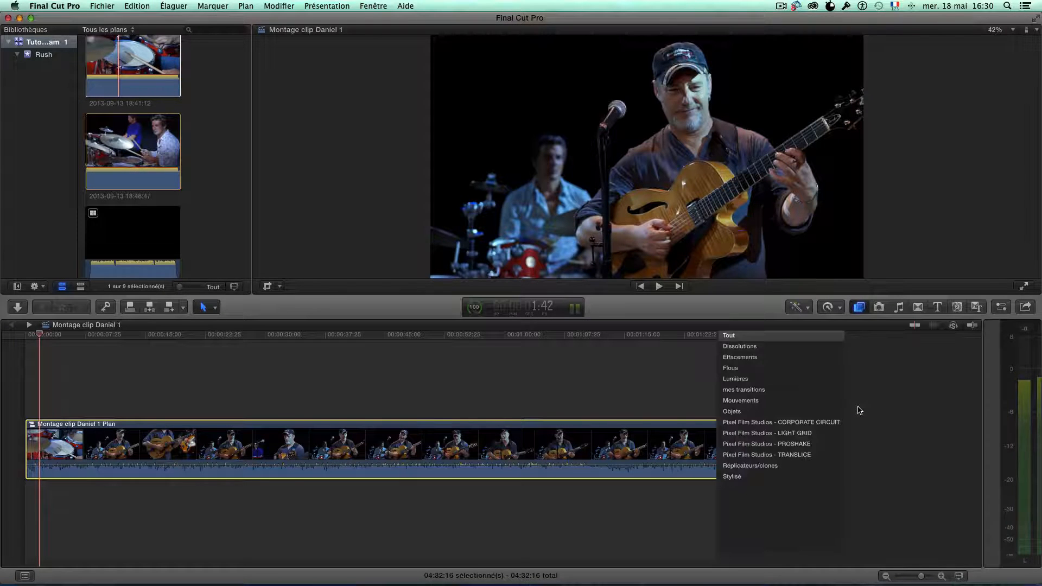
key("super+5")
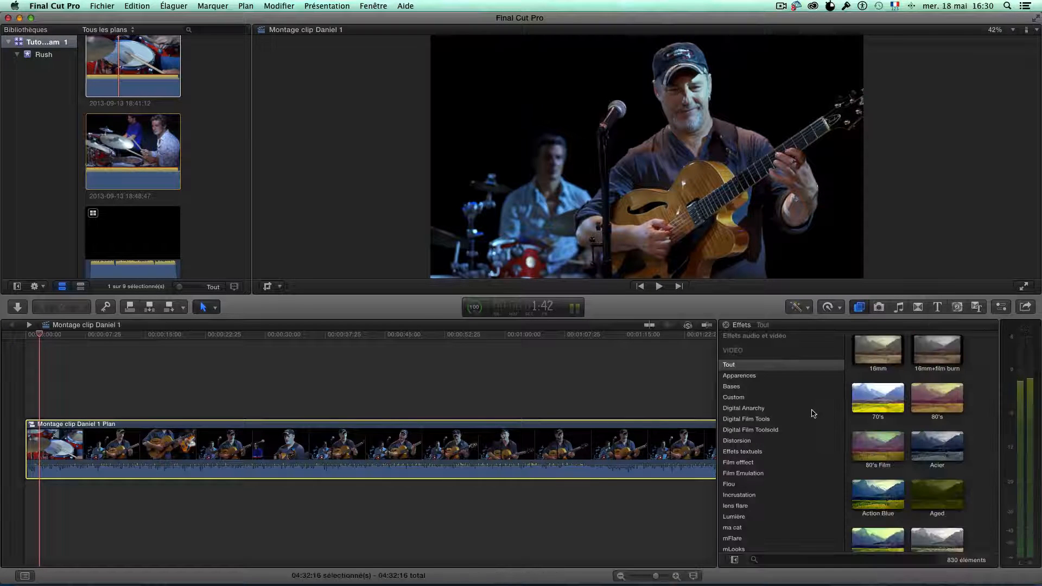
left_click(788, 559)
type("letter")
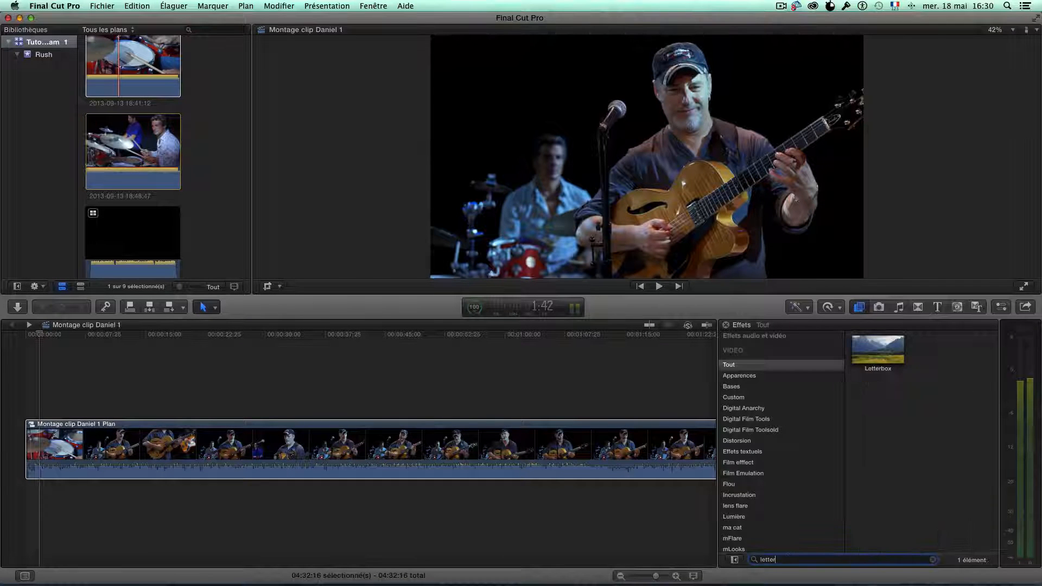
left_click(875, 352)
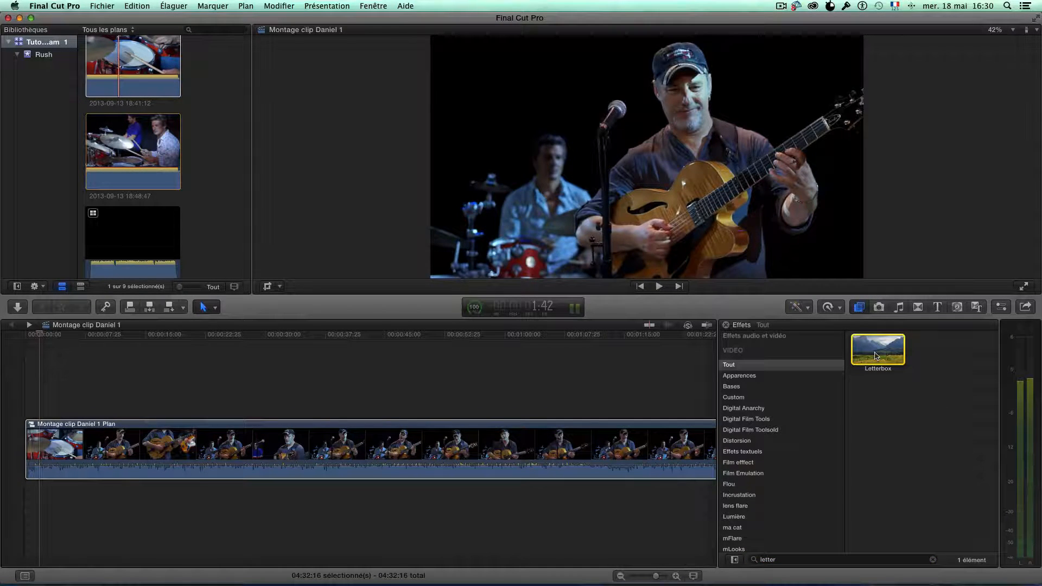
left_click_drag(876, 351, 441, 446)
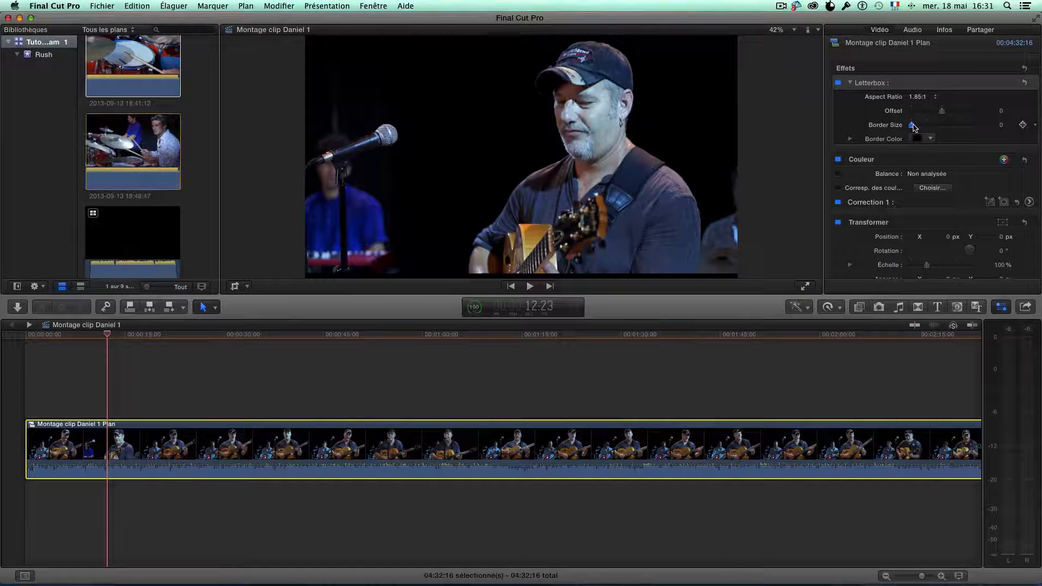
Set the Letterbox effect's Border Size to 4.09 and play the sequence up to 20:10.
left_click_drag(914, 127, 931, 126)
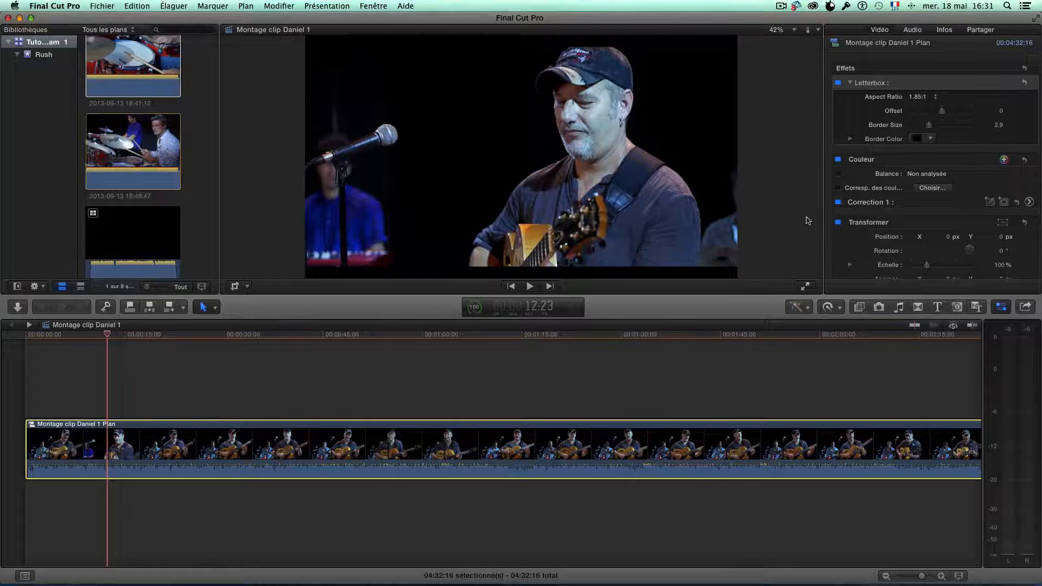
left_click_drag(931, 128, 940, 128)
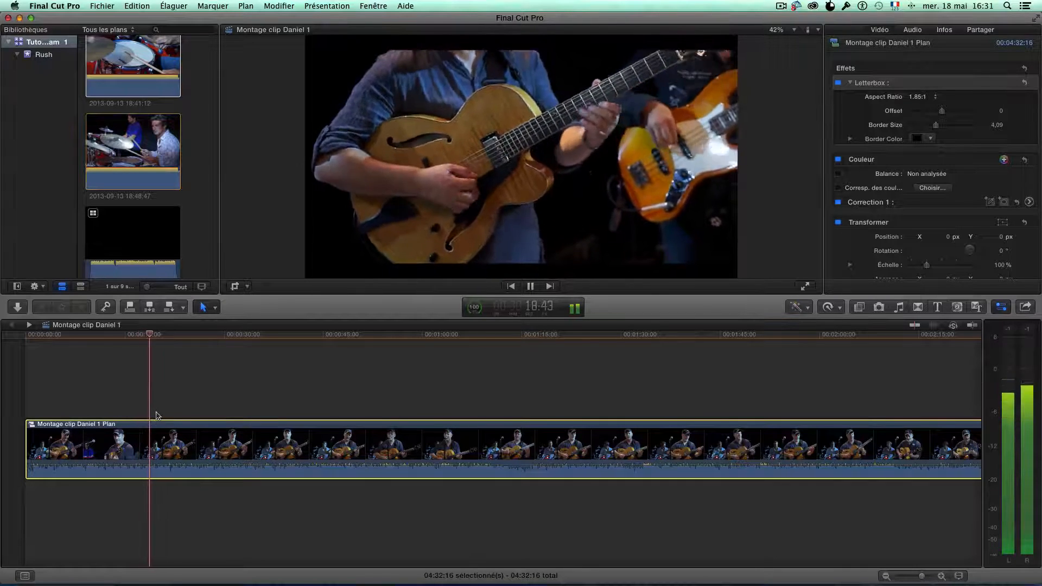
key("space")
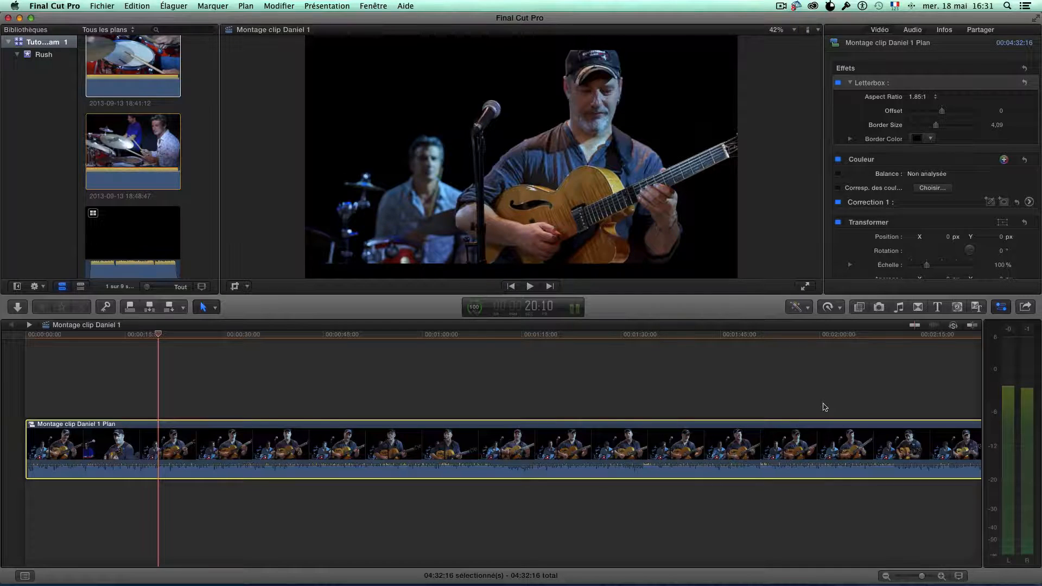
Prepare a Fichier master export of the project with the Apple ProRes 422 video codec, and cancel the export.
left_click(1027, 307)
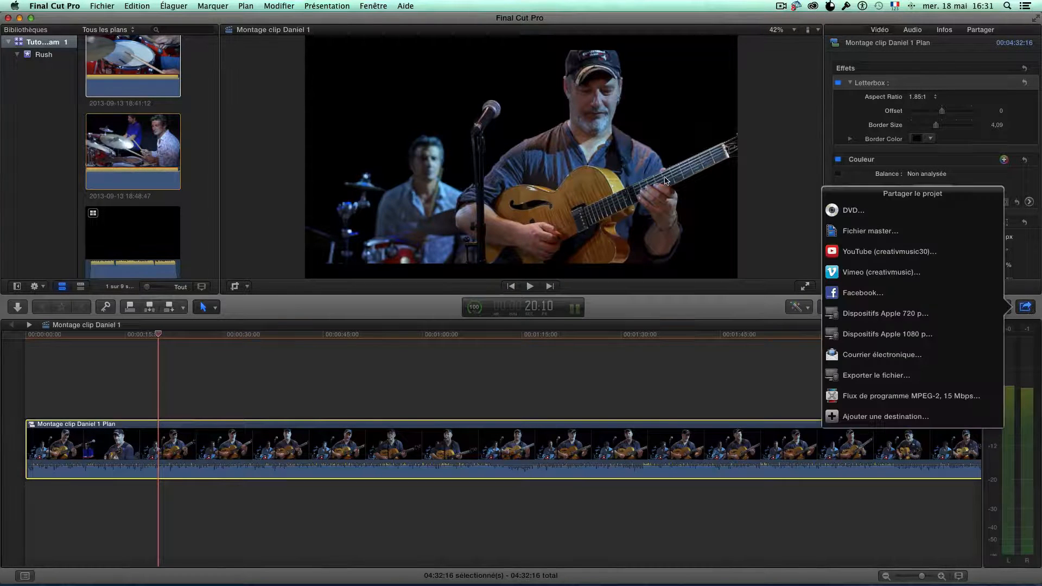
left_click(878, 240)
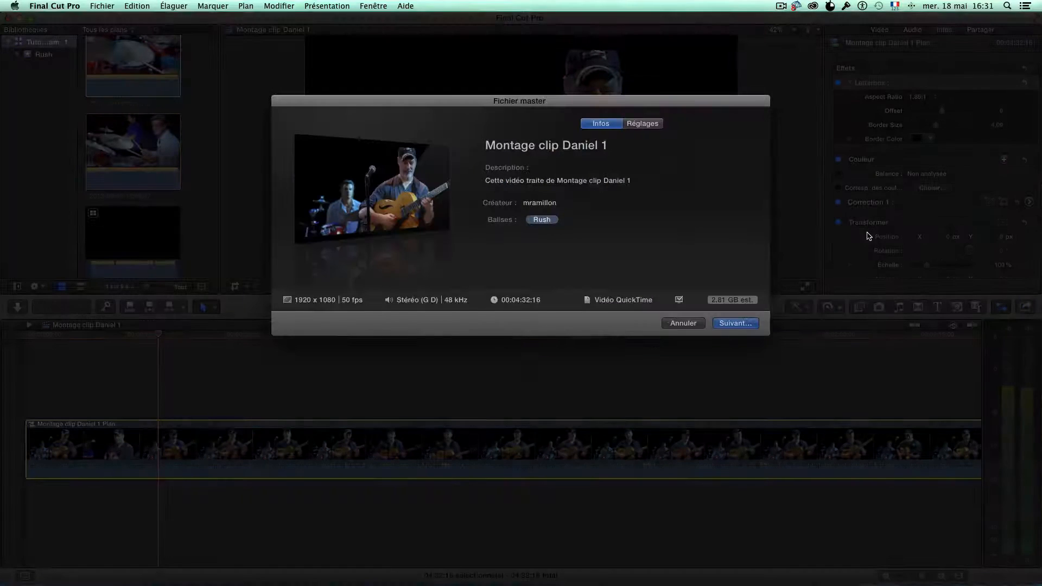
left_click(646, 124)
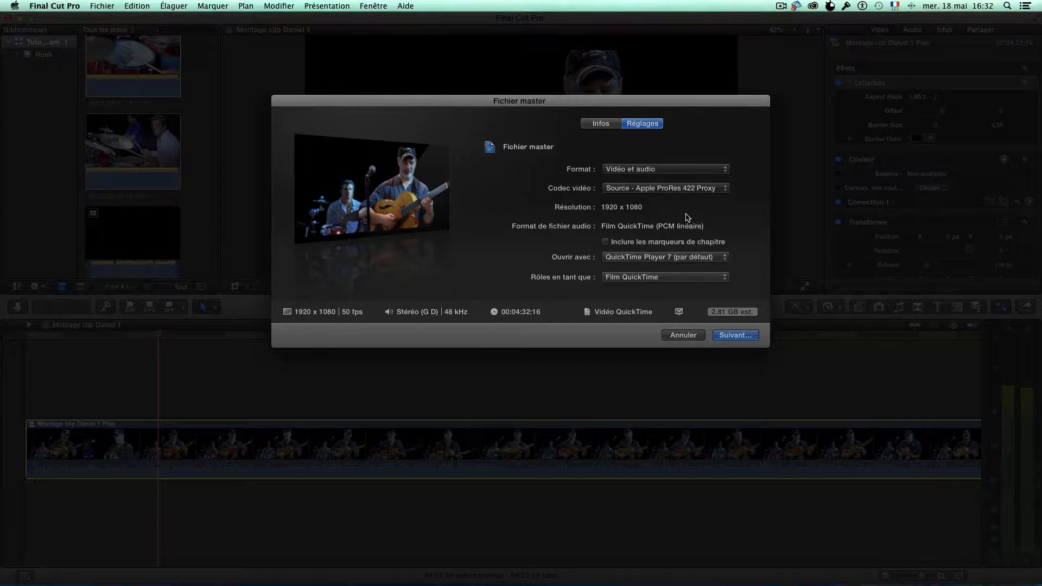
left_click(691, 190)
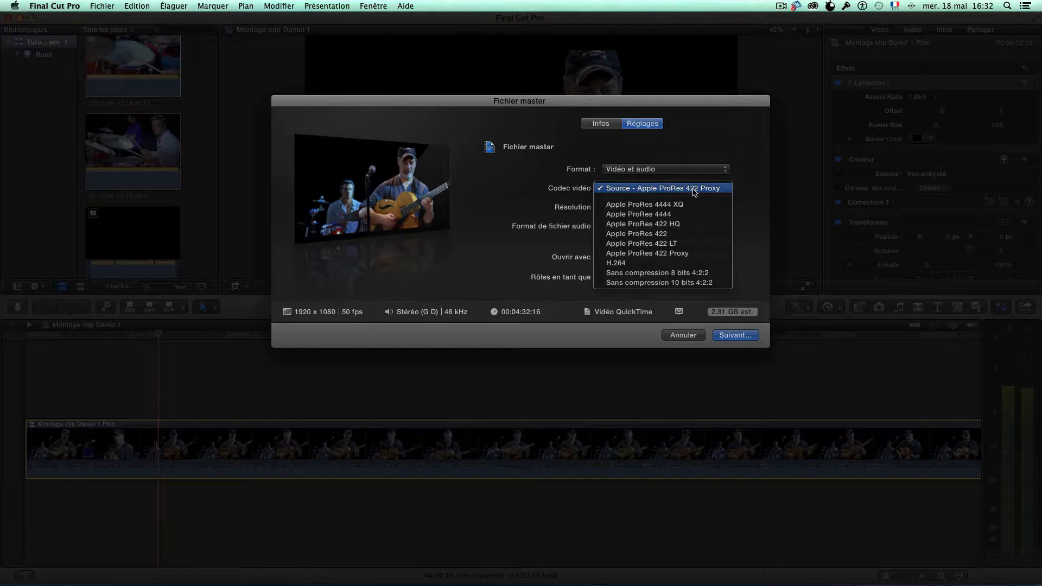
left_click(667, 234)
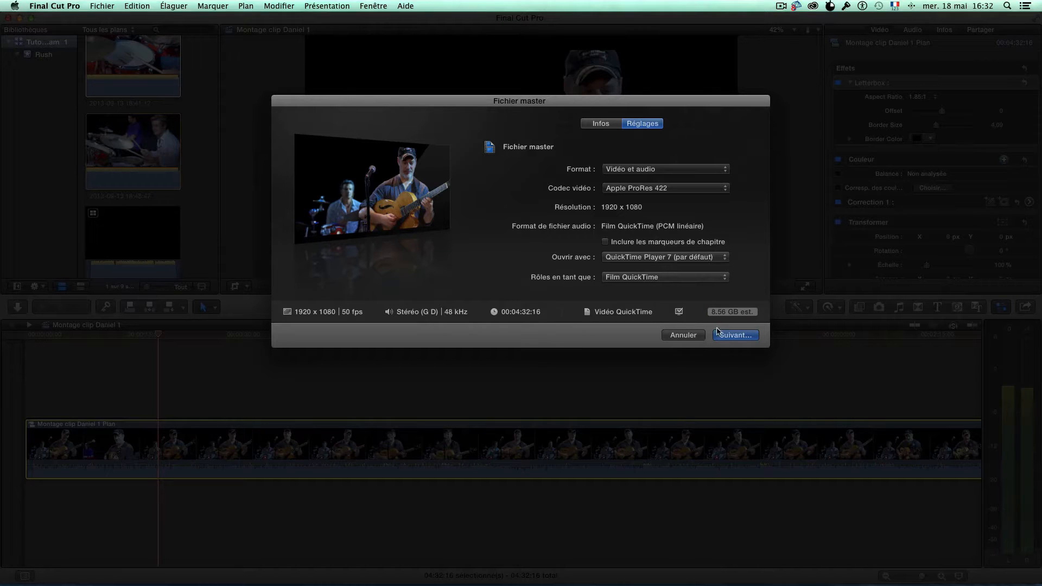
left_click(674, 337)
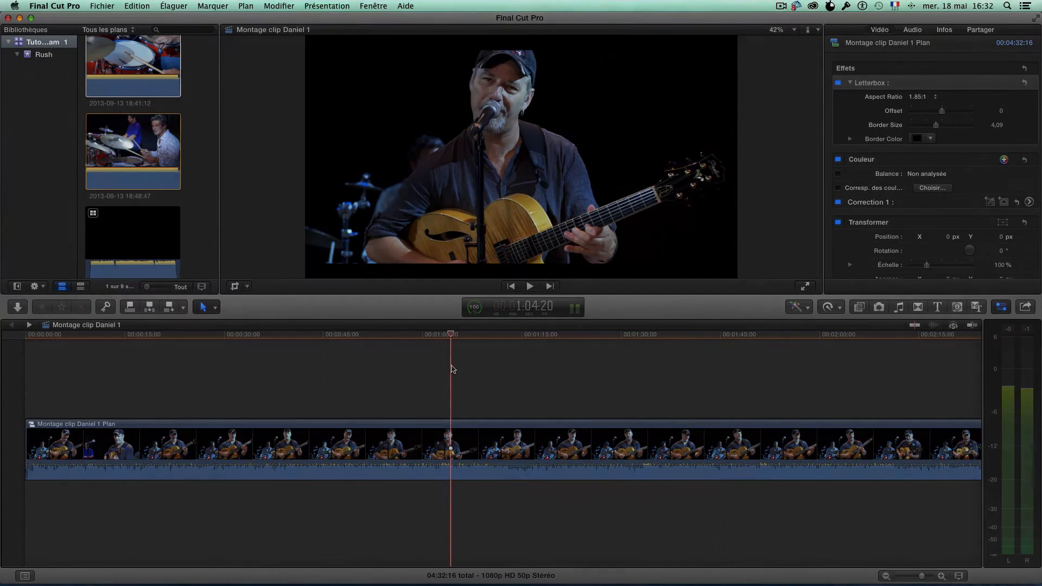